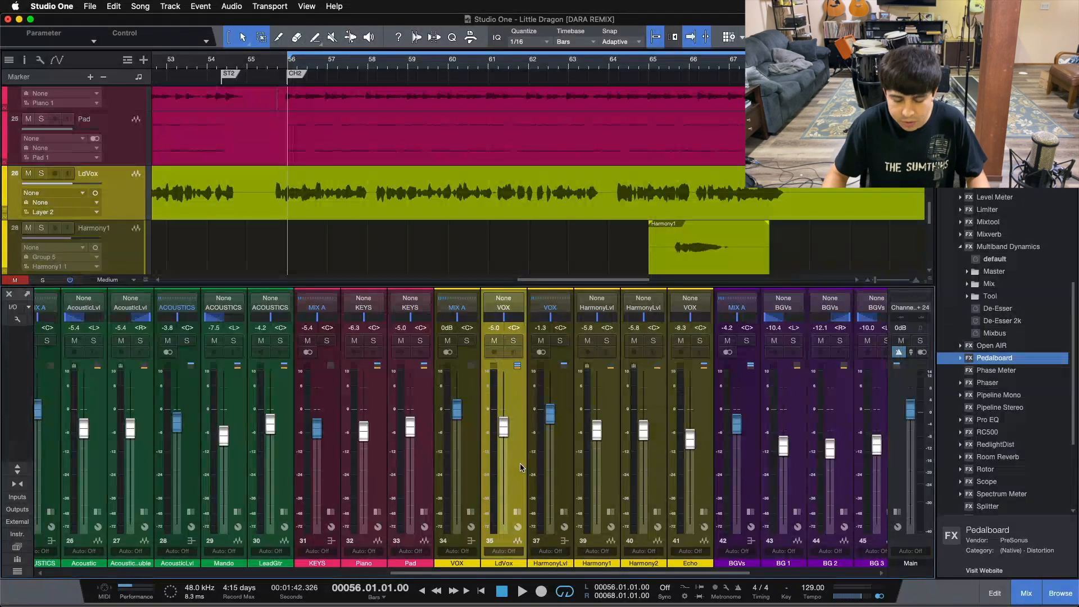
Expand the LdVox channel's inserts and sends, and solo LdVox while playing the song from the CH2 marker
key(space)
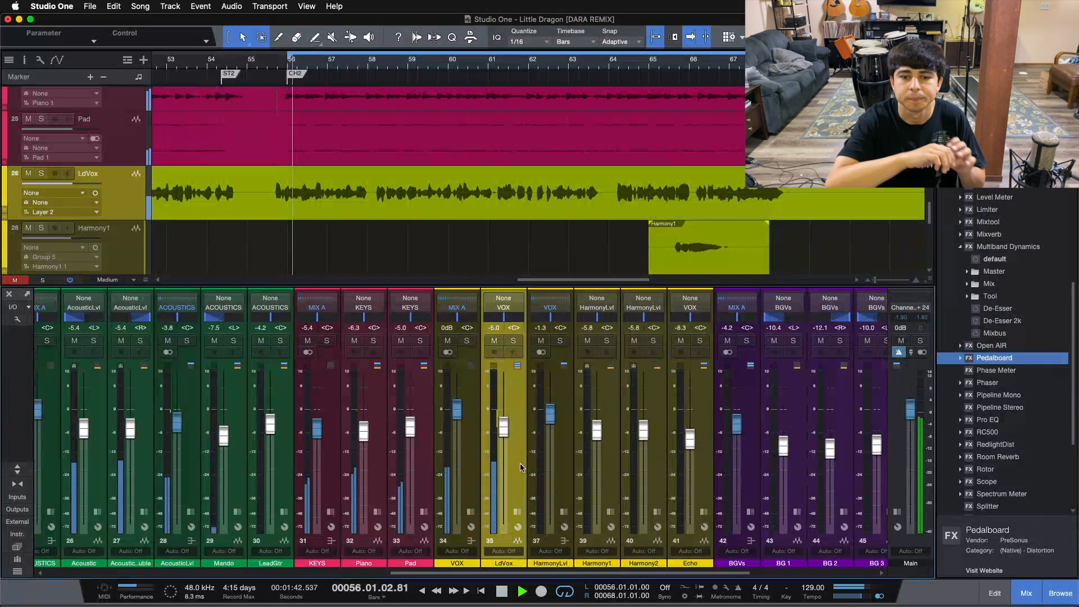
click(517, 512)
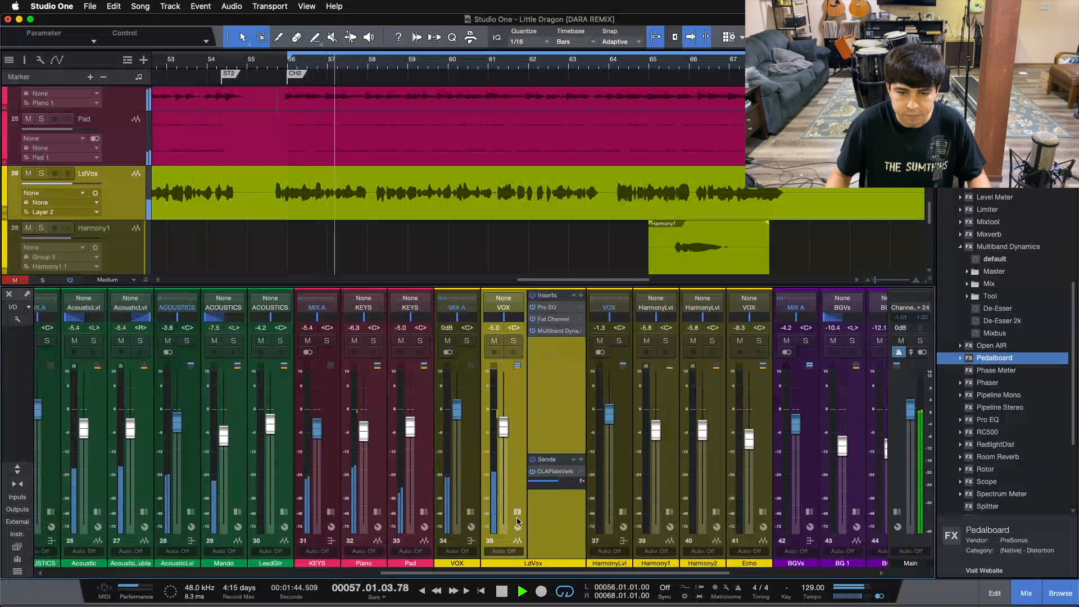
drag(572, 573, 716, 577)
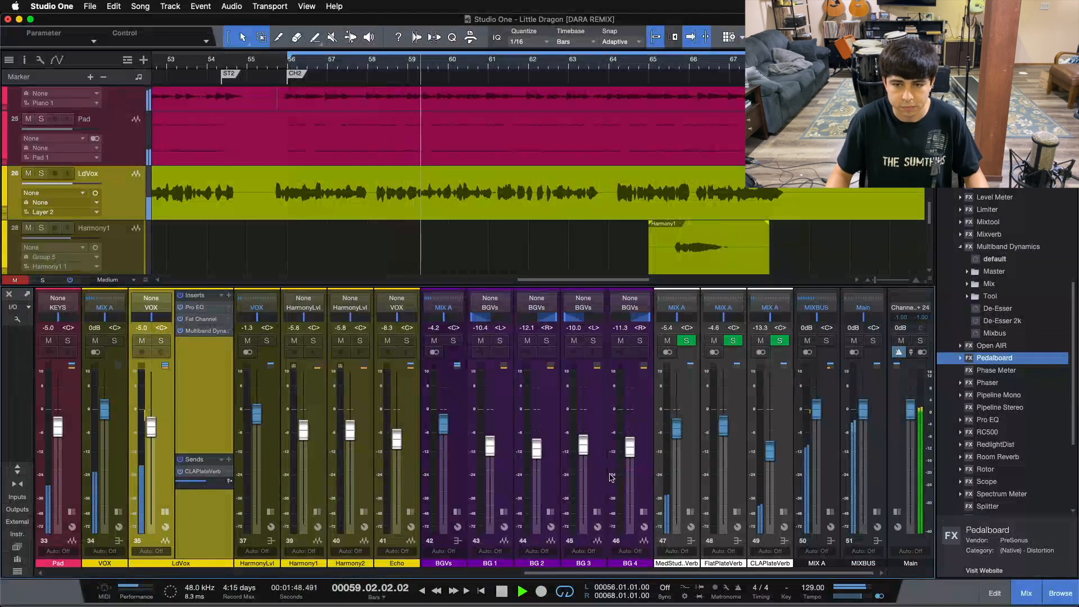
drag(608, 573, 588, 572)
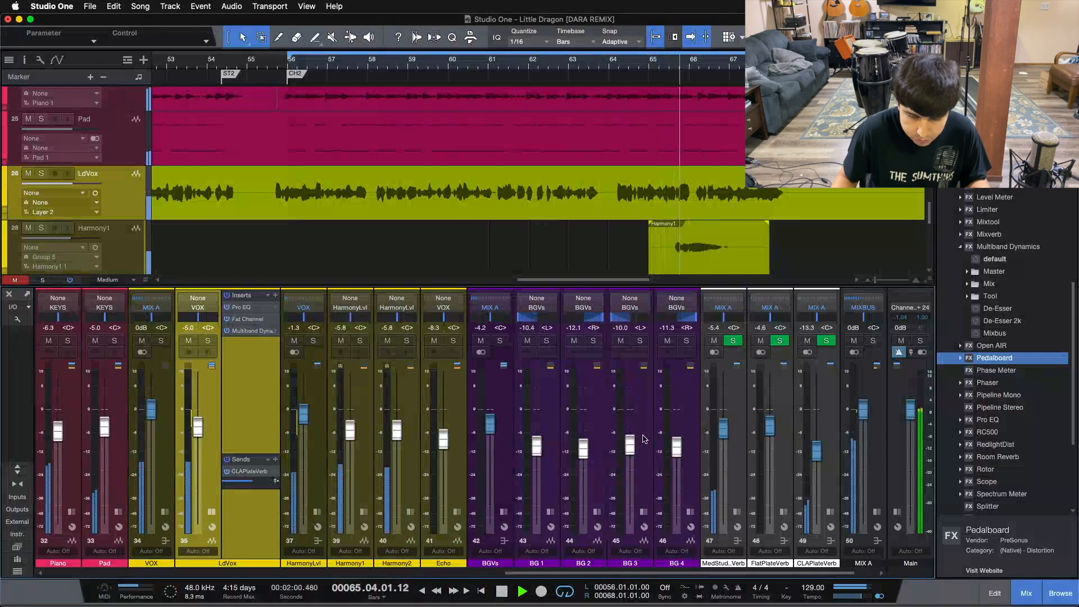
click(209, 341)
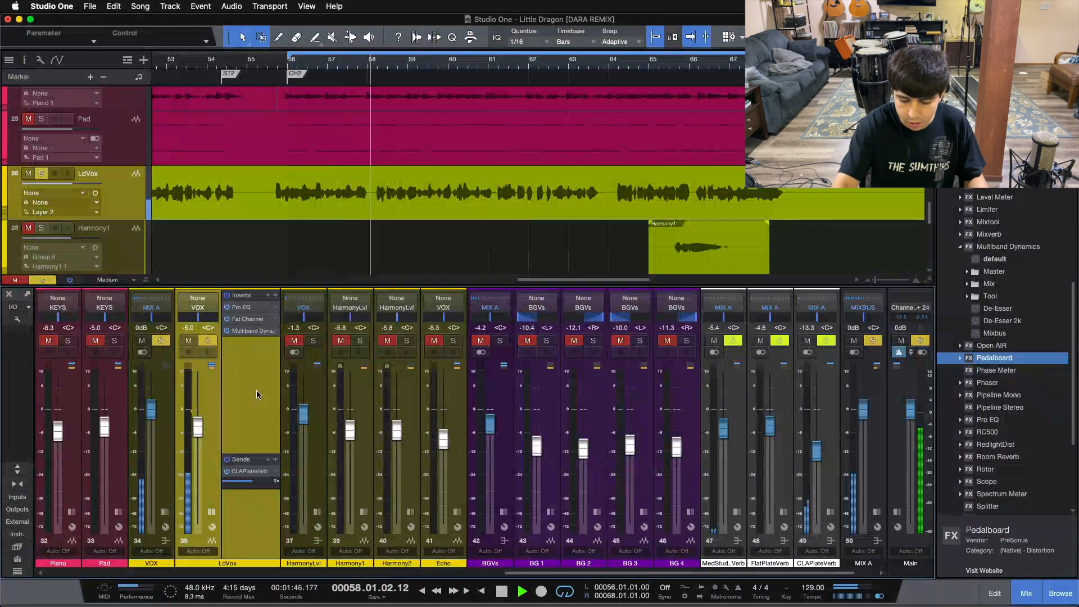
key(space)
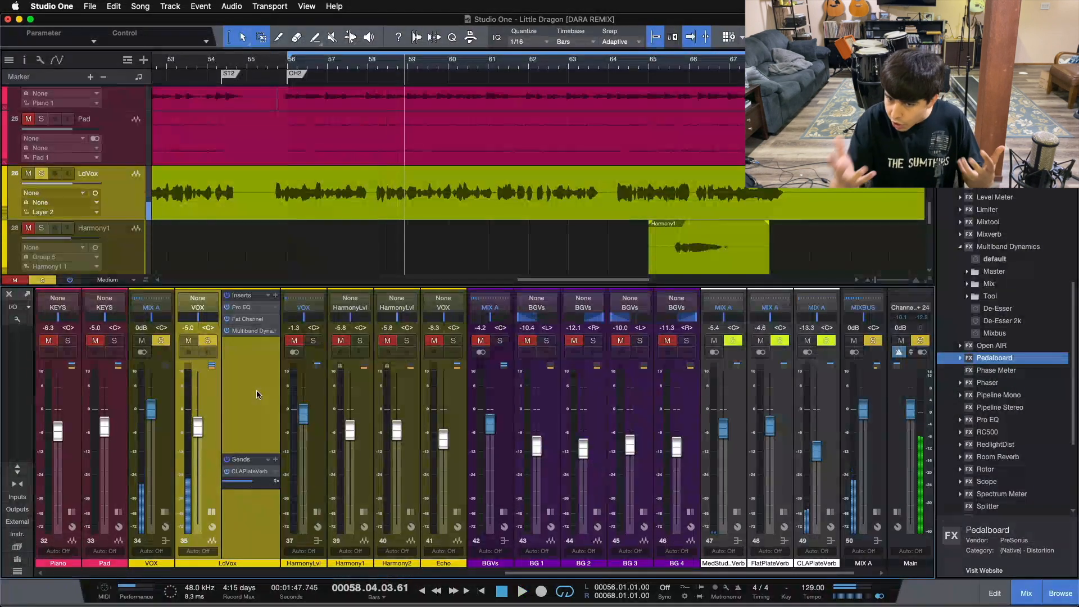
Examine the Room Reverb and Pro EQ settings on the CLAPlateVerb channel
click(830, 512)
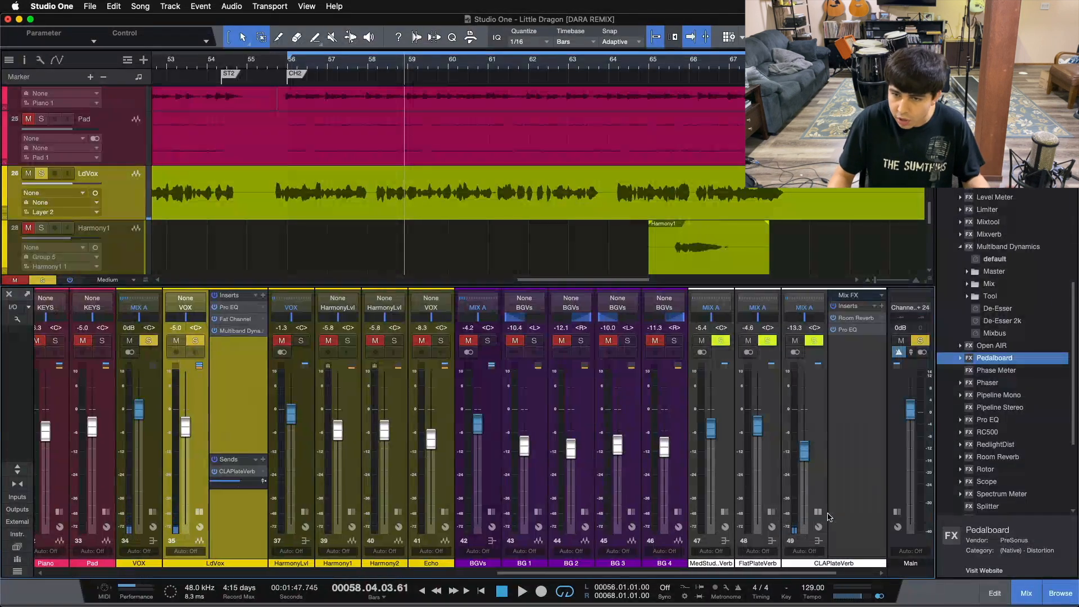
click(849, 318)
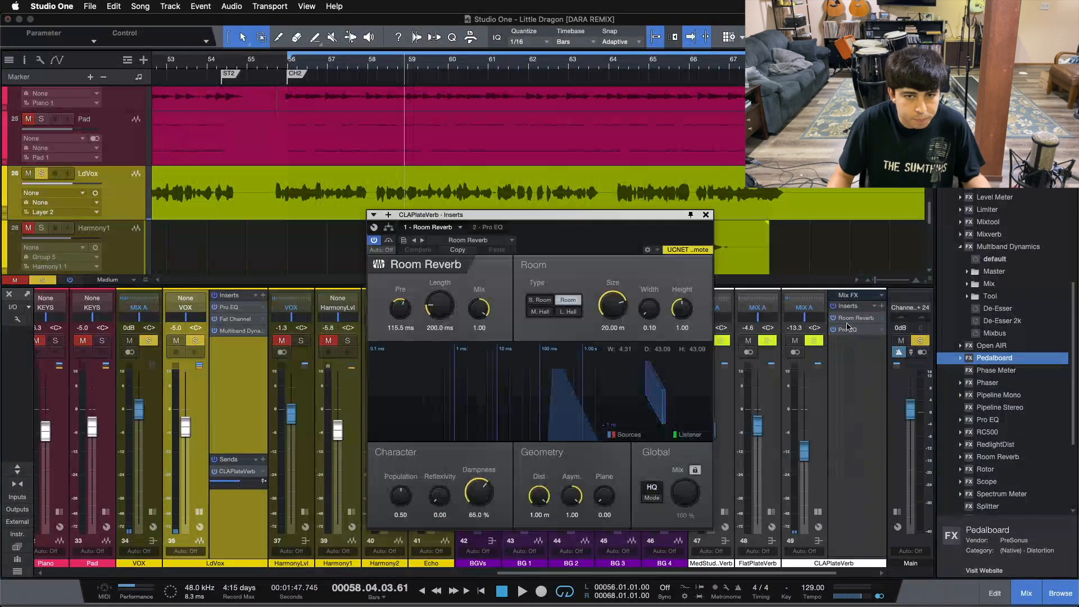
click(483, 228)
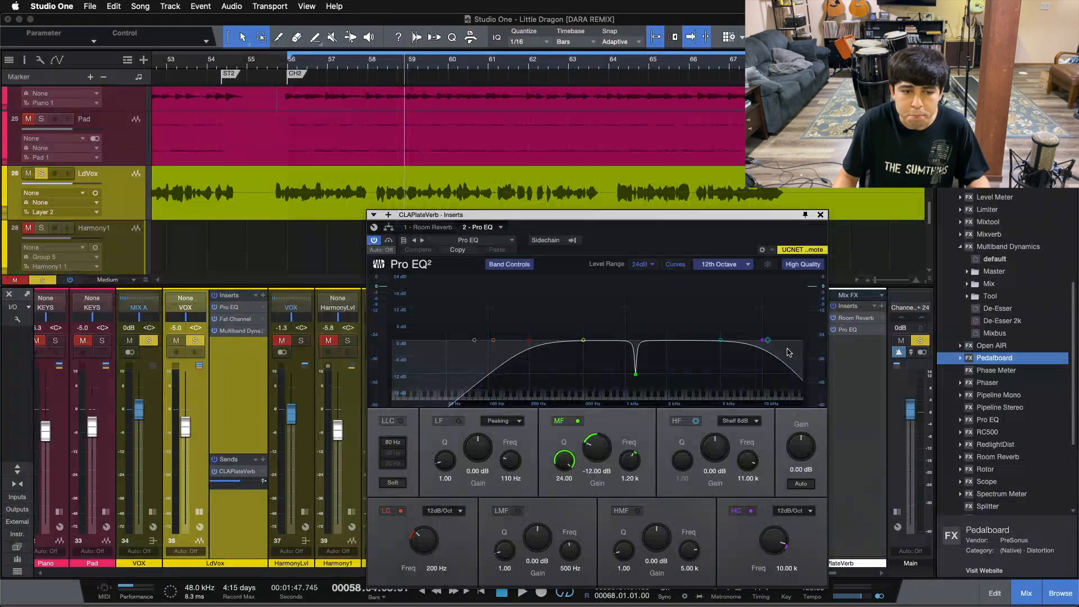
click(821, 214)
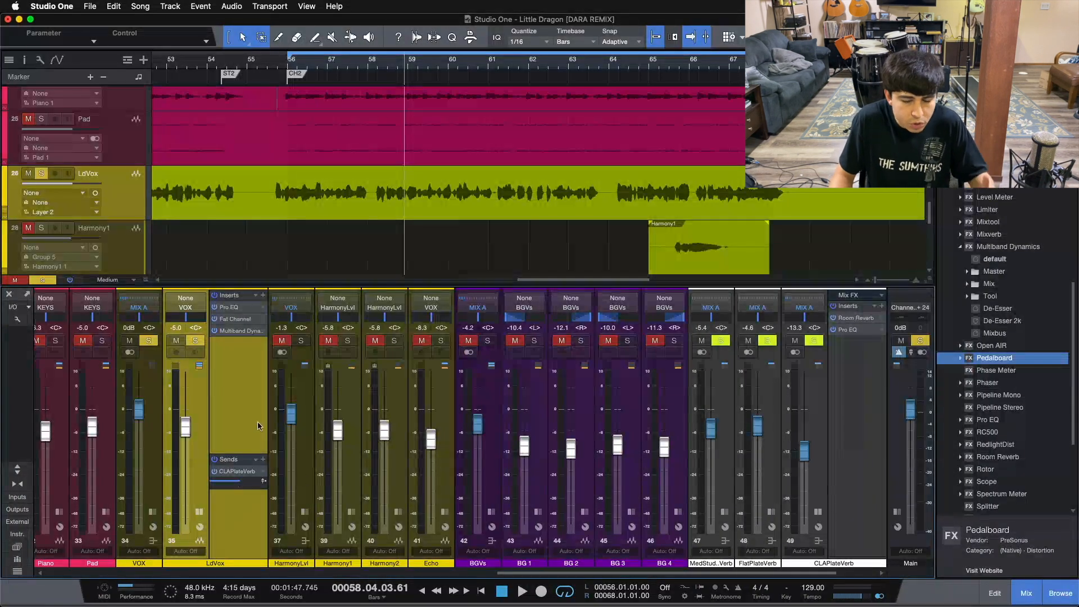
drag(1013, 355, 862, 312)
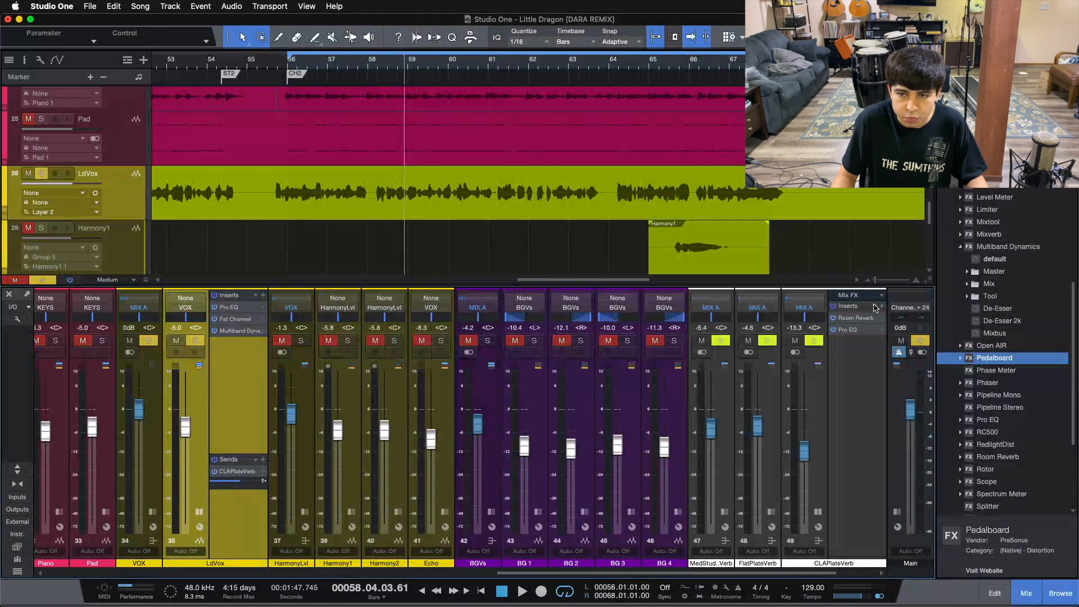
click(875, 307)
click(836, 426)
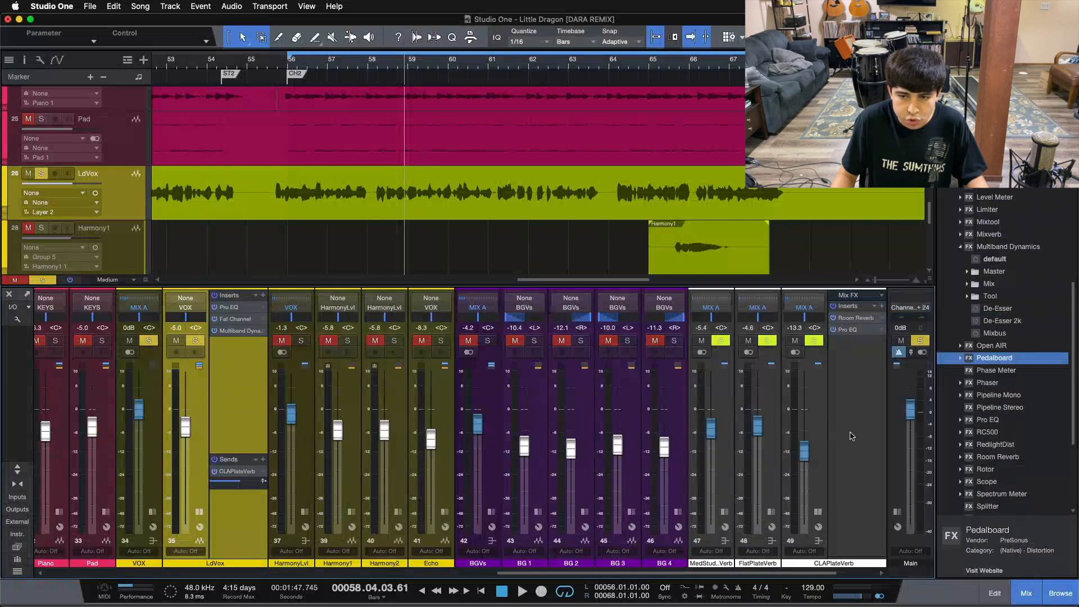
Add a new bus channel beside LdVox and name it DISTVERB
right_click(226, 418)
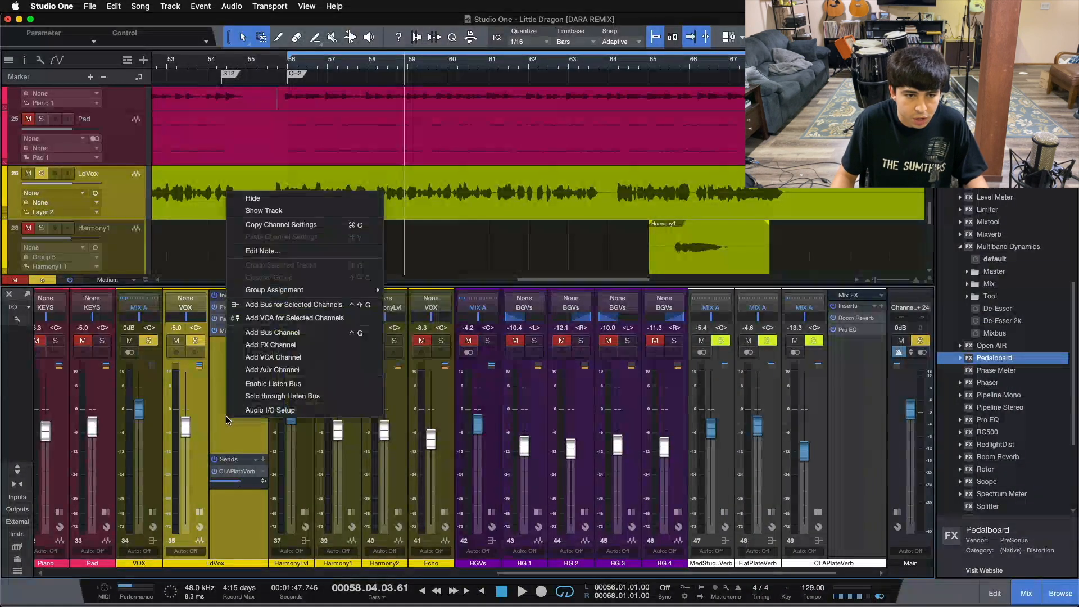
click(273, 333)
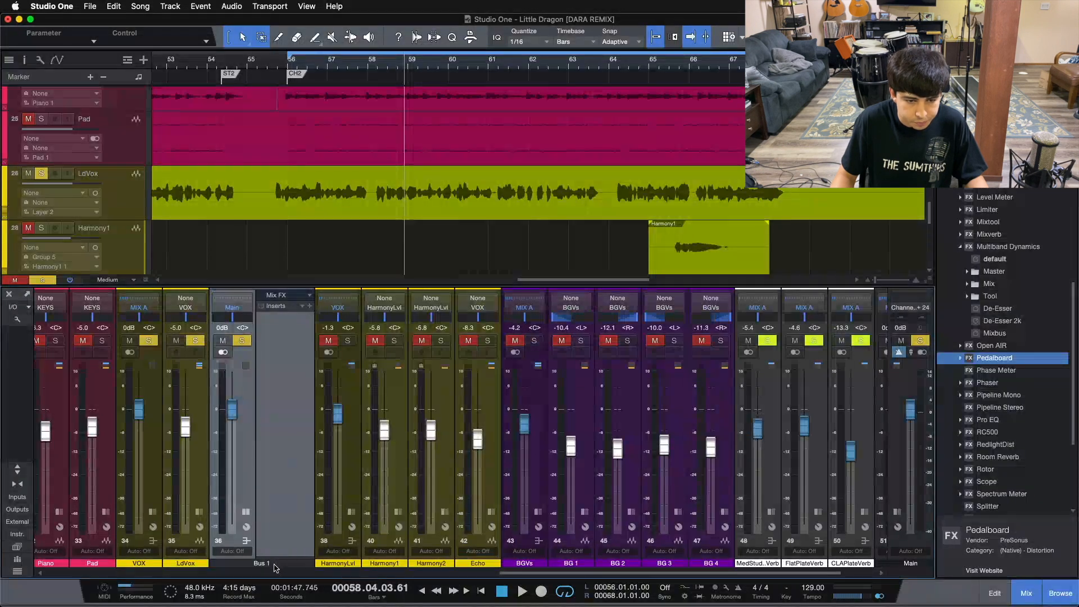
double_click(275, 565)
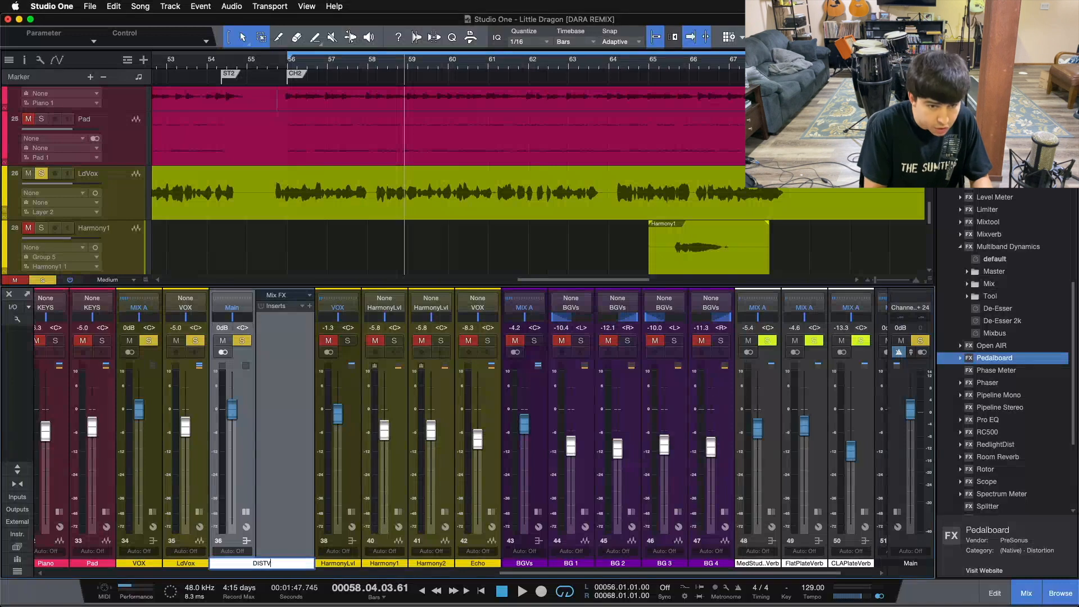
key(Return)
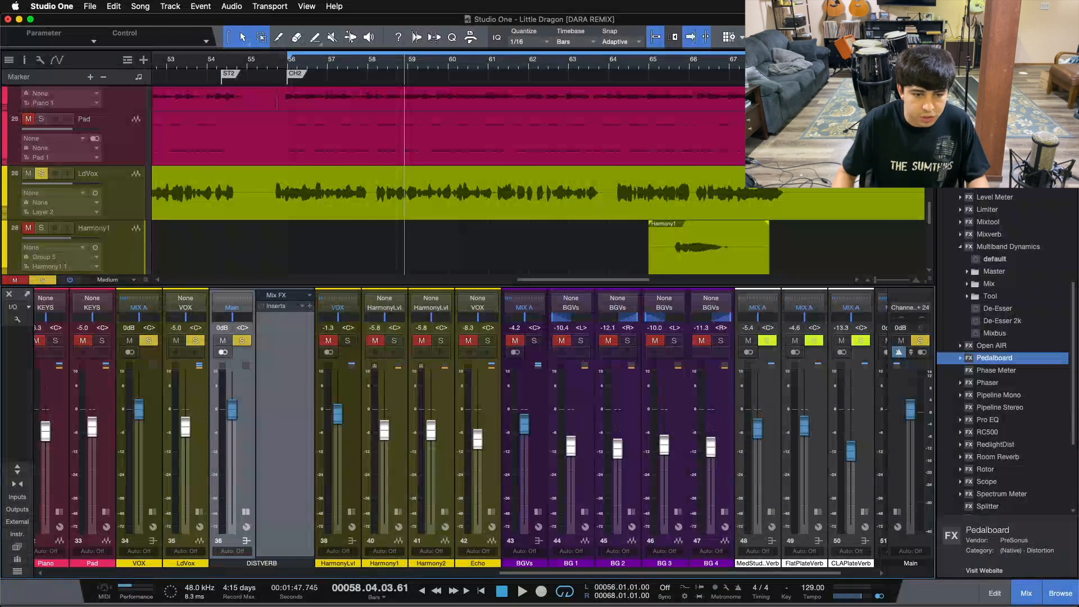
Colour the DISTVERB bus white and route its output to MIX A
right_click(255, 566)
click(475, 558)
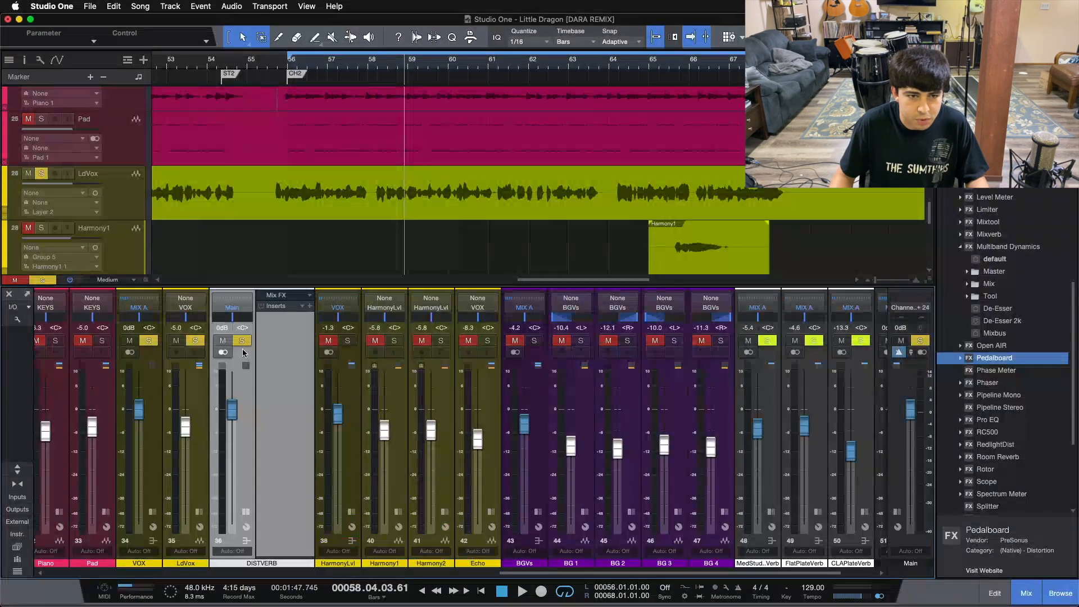
click(231, 308)
click(252, 556)
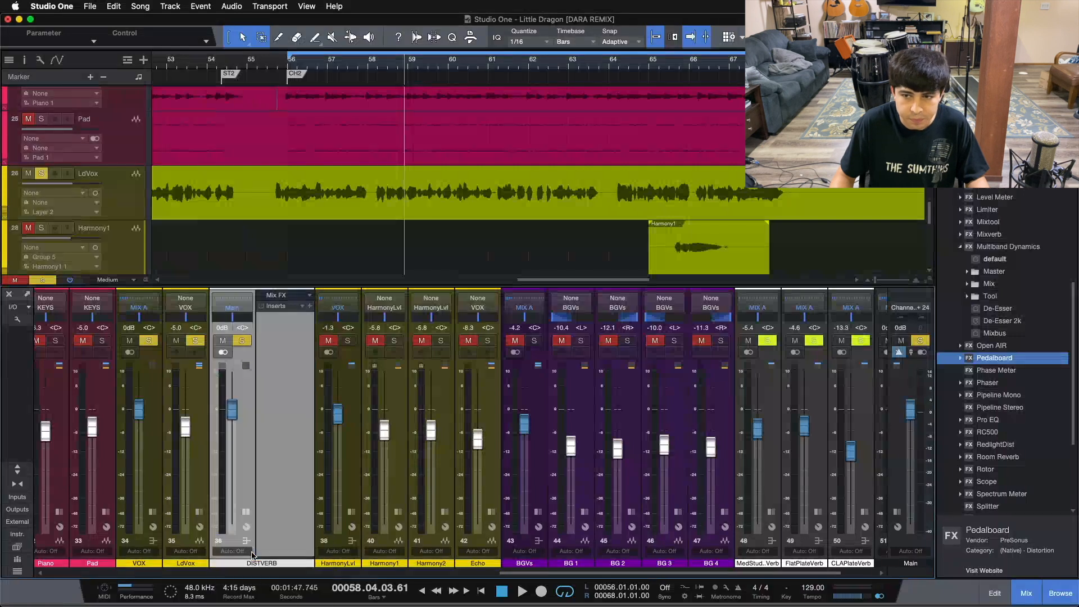
Copy the Room Reverb and Pro EQ inserts from CLAPlateVerb to the DISTVERB bus
click(199, 512)
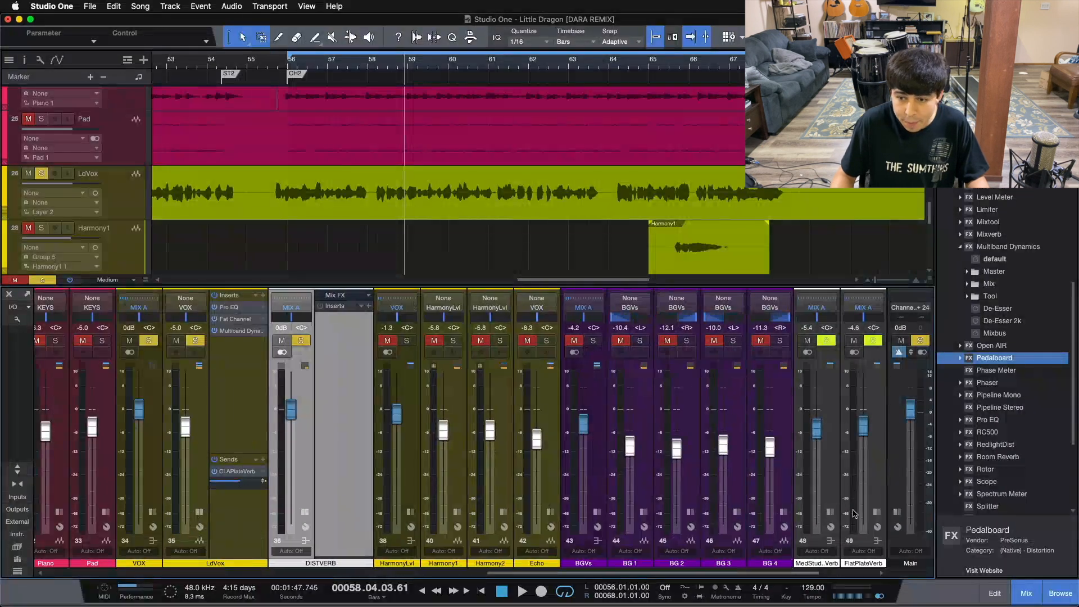
drag(764, 574, 800, 574)
click(832, 512)
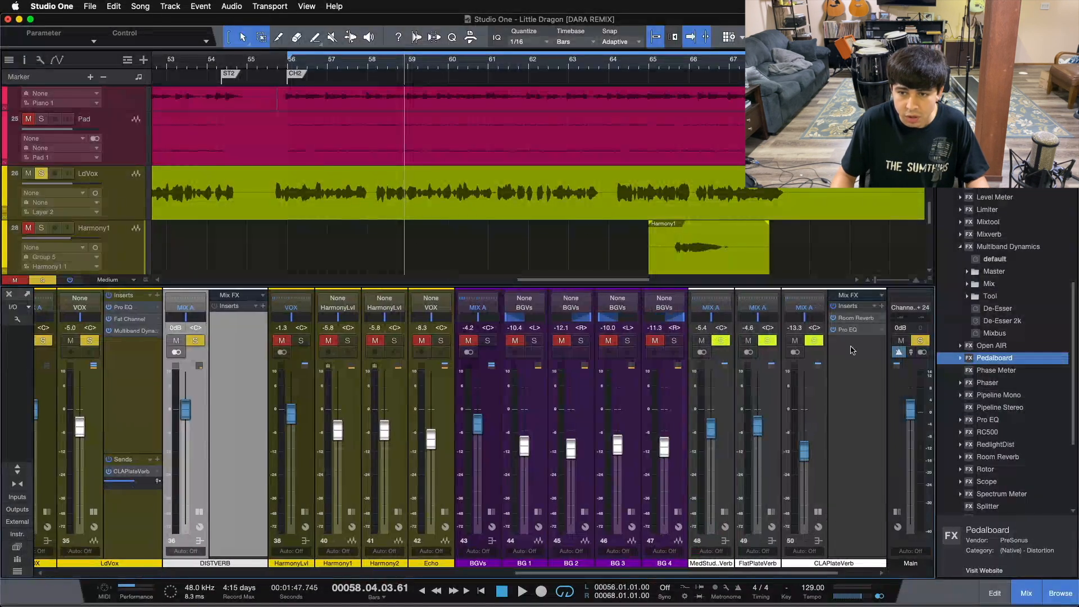
drag(853, 311, 236, 332)
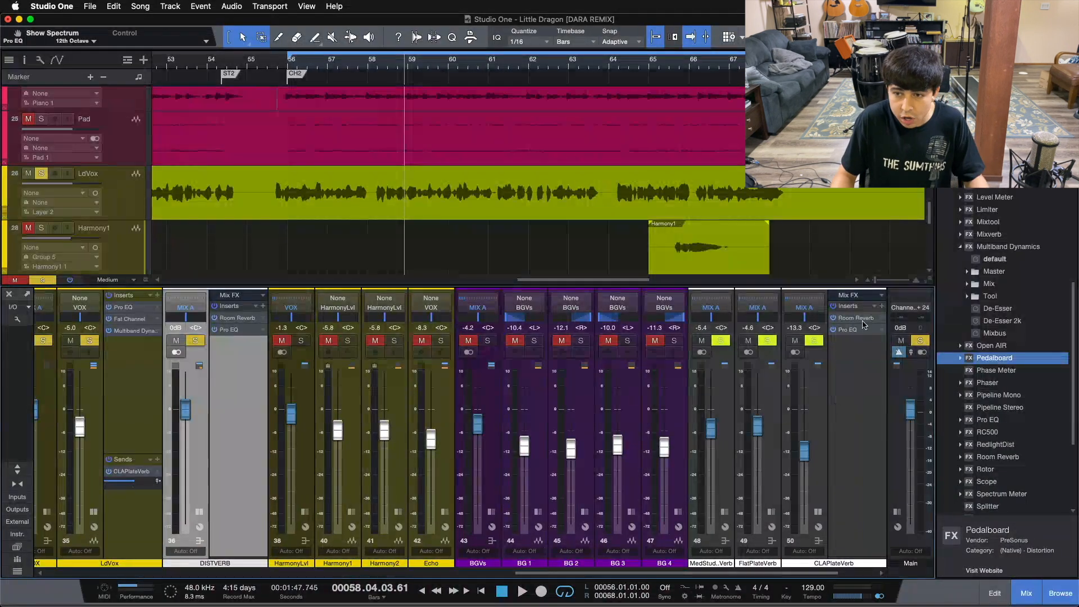
Disable all inserts on the CLAPlateVerb and FlatPlateVerb channels
click(874, 305)
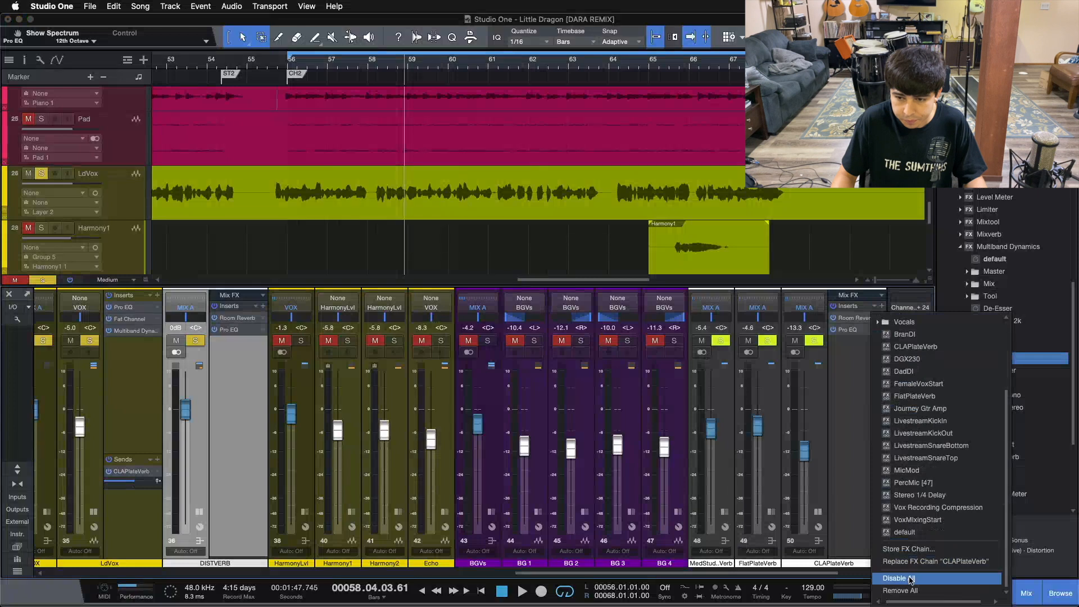
click(908, 574)
click(818, 512)
click(772, 512)
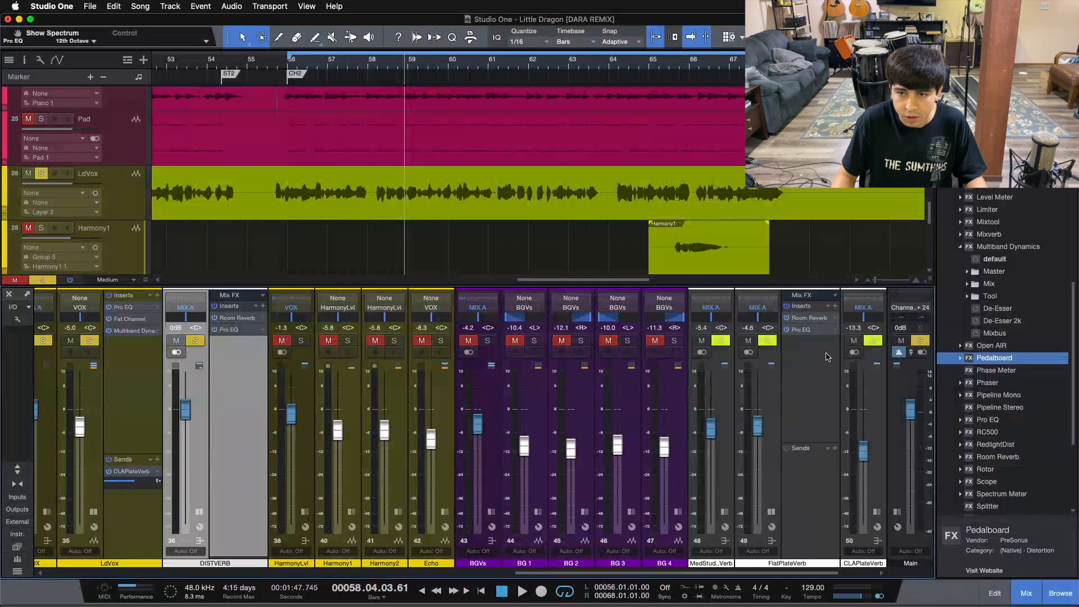
click(826, 306)
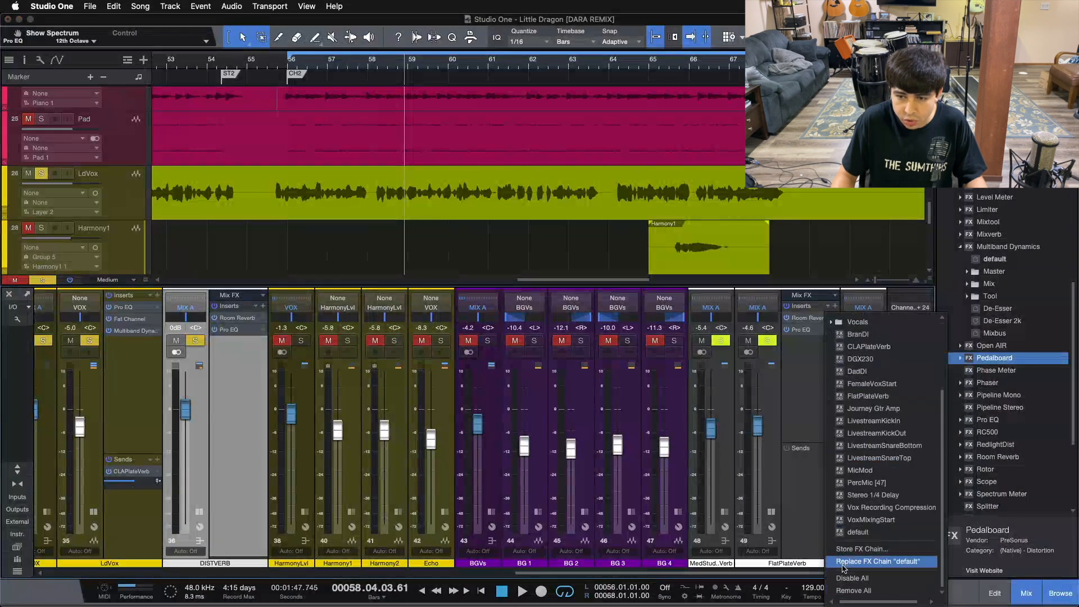
click(843, 579)
On the LdVox channel, turn off the CLAPlateVerb send and add a send to DISTVERB
drag(747, 574, 670, 577)
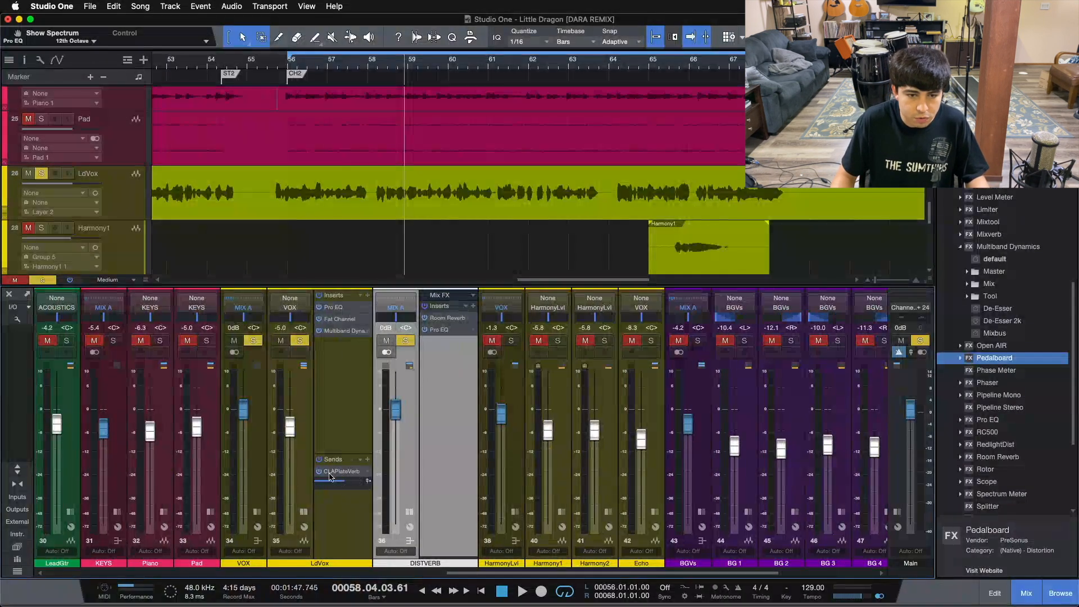
click(367, 471)
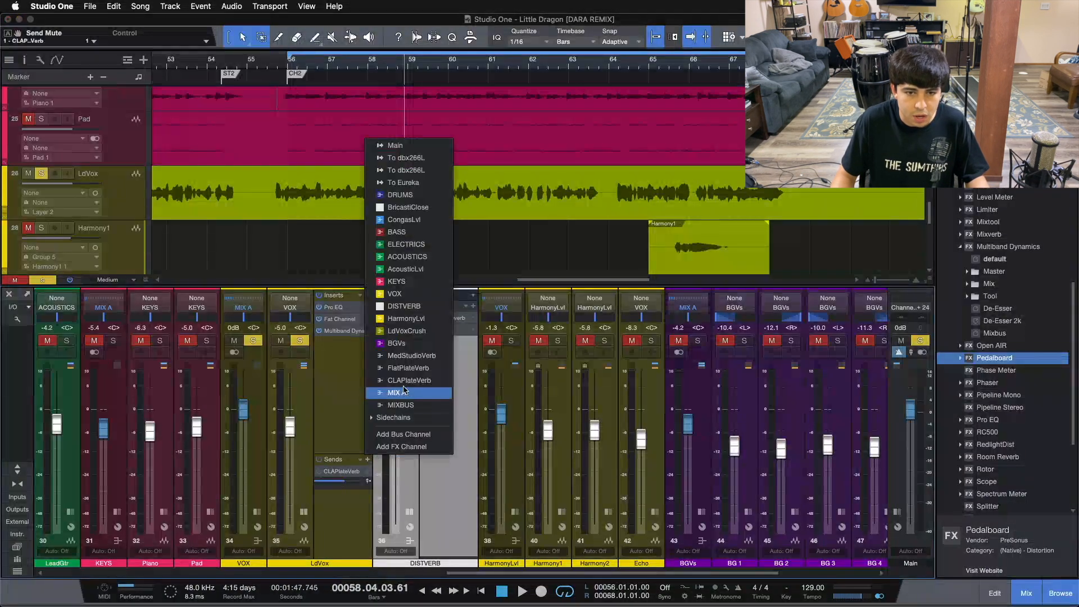
click(406, 307)
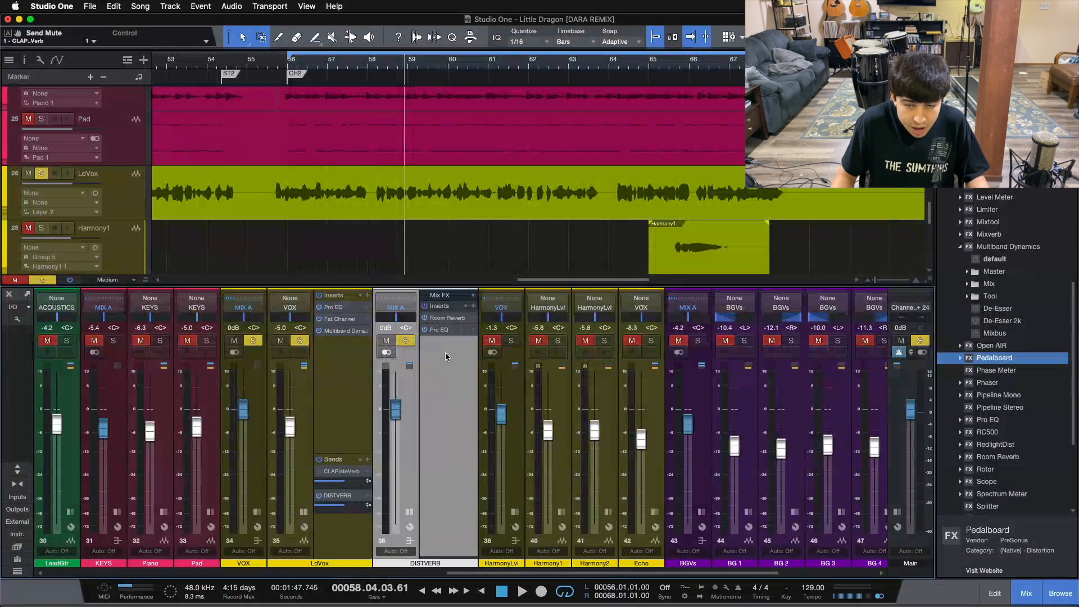
Insert RedlightDist on the DISTVERB bus and place it first in the chain, ahead of Room Reverb
scroll(999, 390, down, 5)
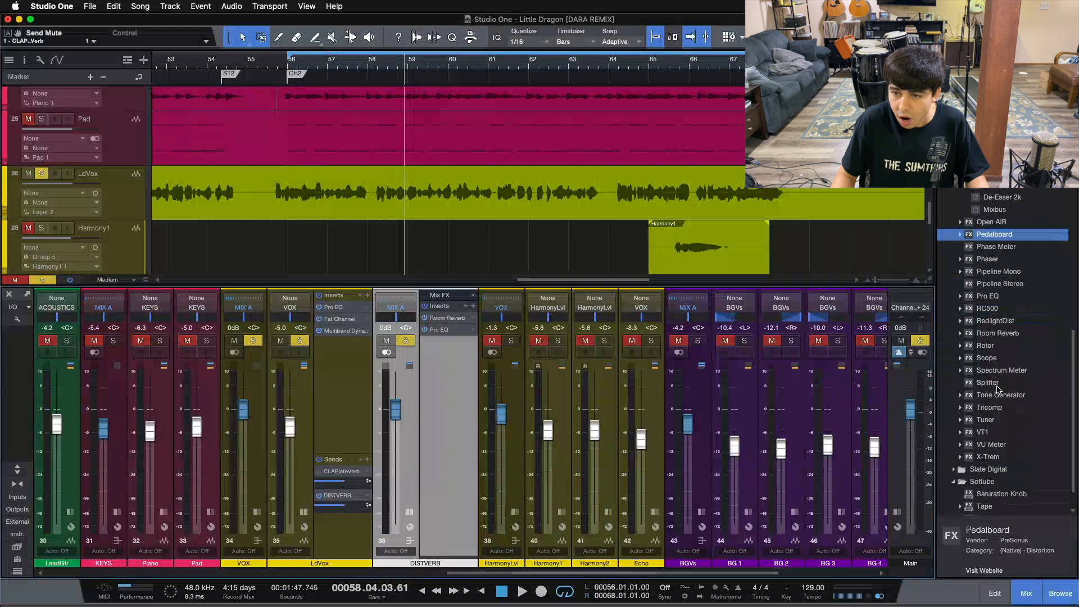
scroll(995, 381, up, 1)
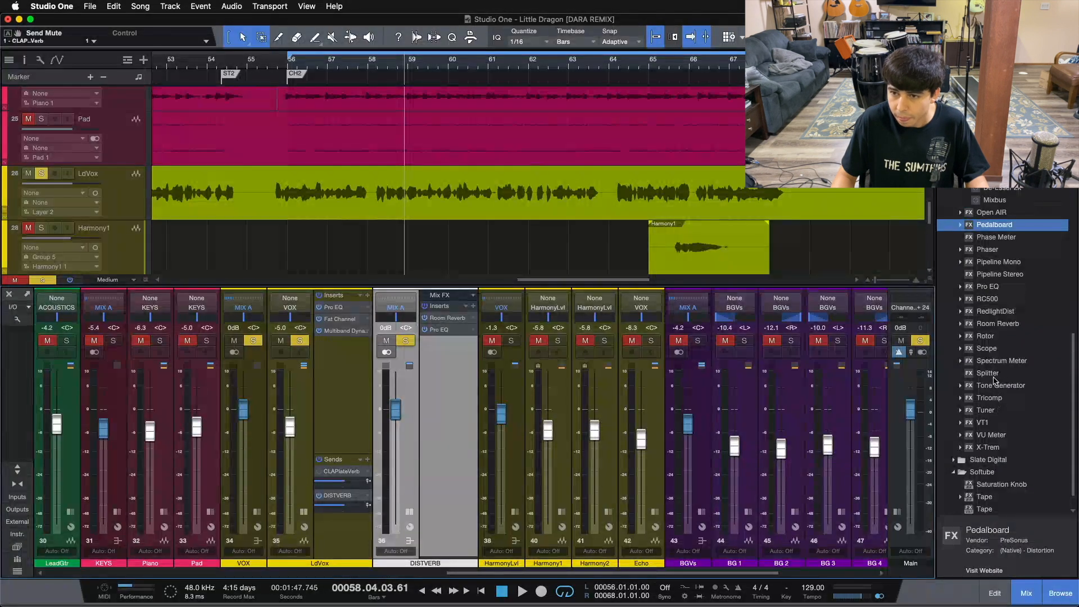
drag(994, 318, 441, 339)
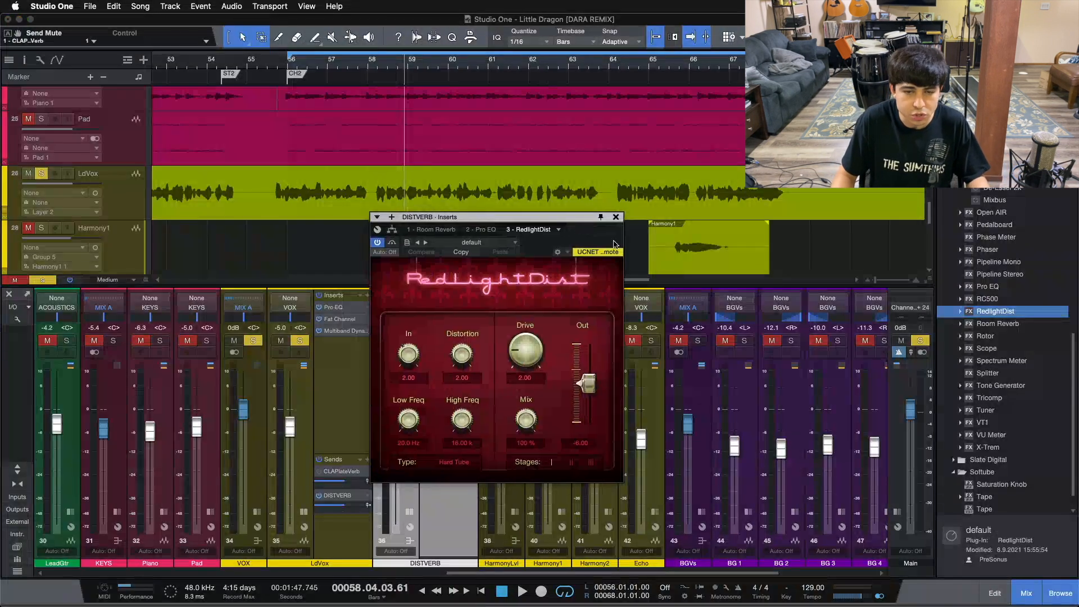
drag(538, 223, 713, 290)
drag(448, 322, 447, 318)
Make the DISTVERB bus solo-safe and start playback from the beginning of bar 56
key(KP_1)
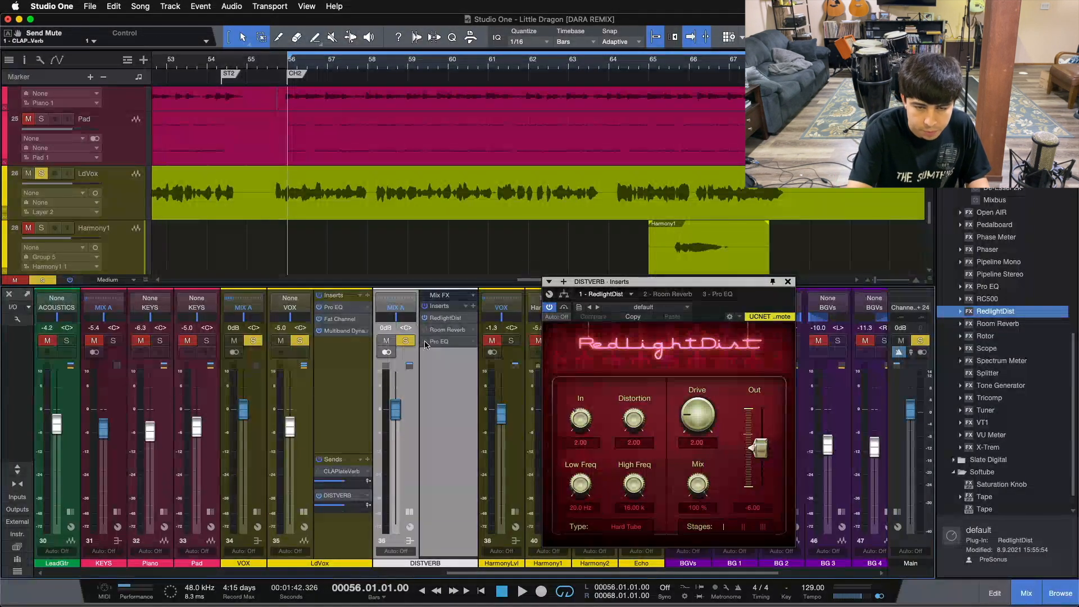
key(shift+s)
click(406, 341)
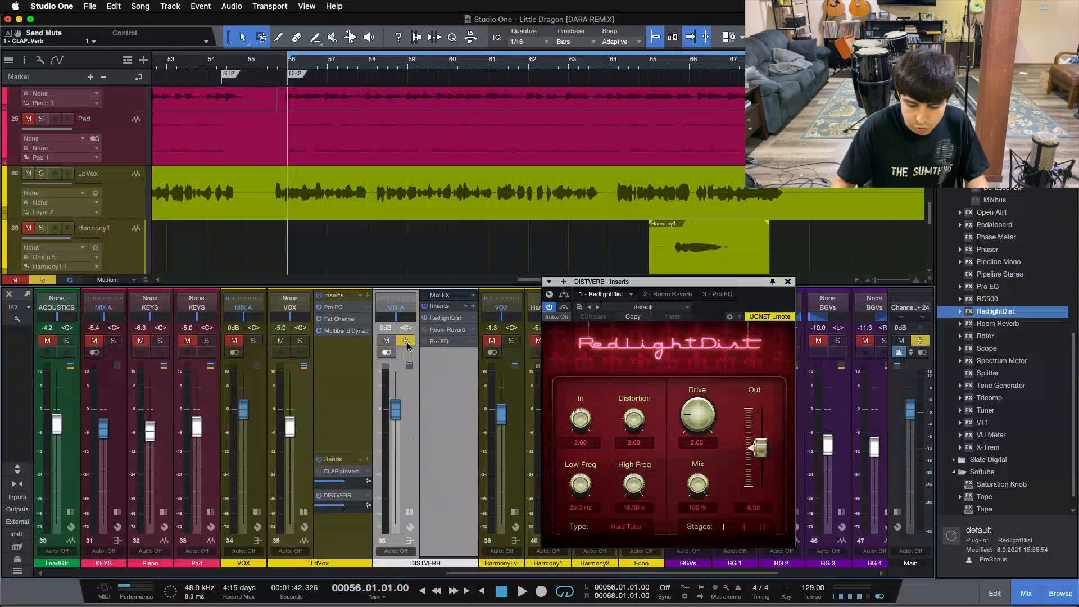
key(space)
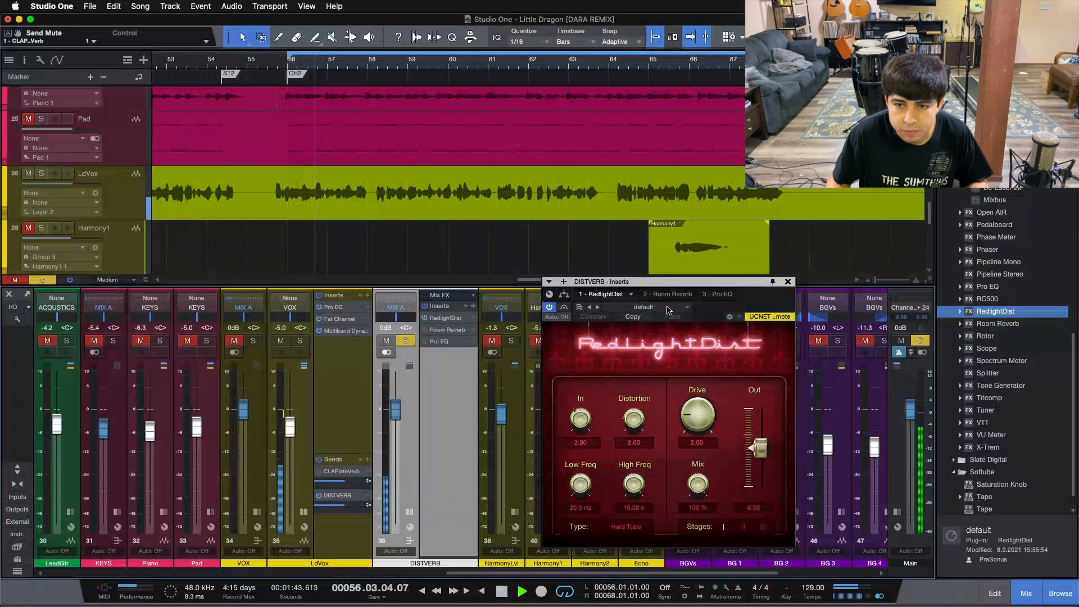
Set RedlightDist's output gain to about -22.7 dB, its stages to two and its drive to about 4.4
drag(687, 282, 653, 299)
drag(725, 464, 722, 500)
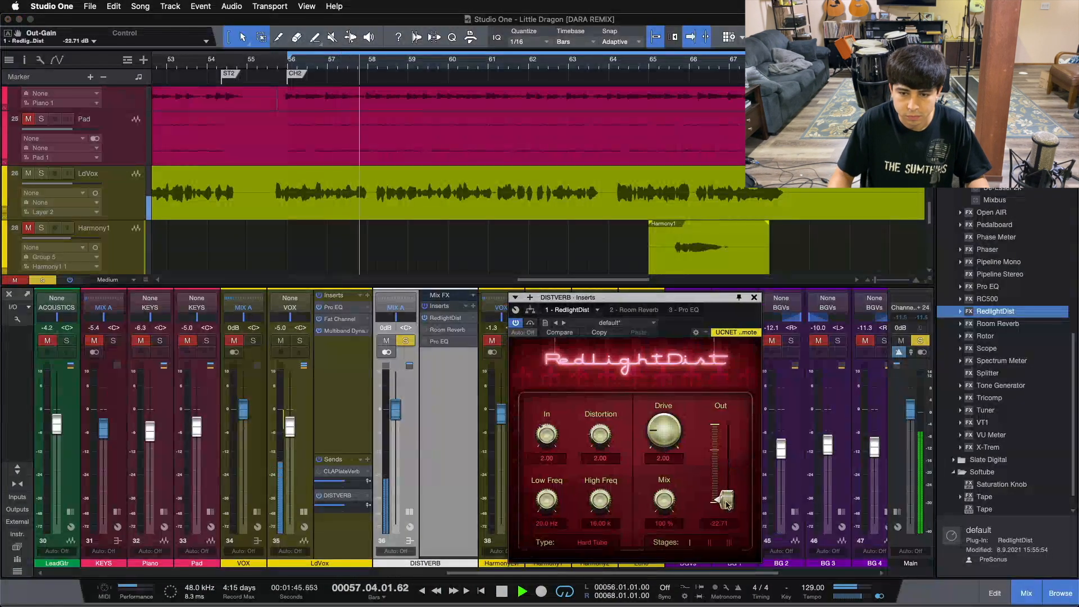
click(709, 543)
drag(663, 434, 664, 403)
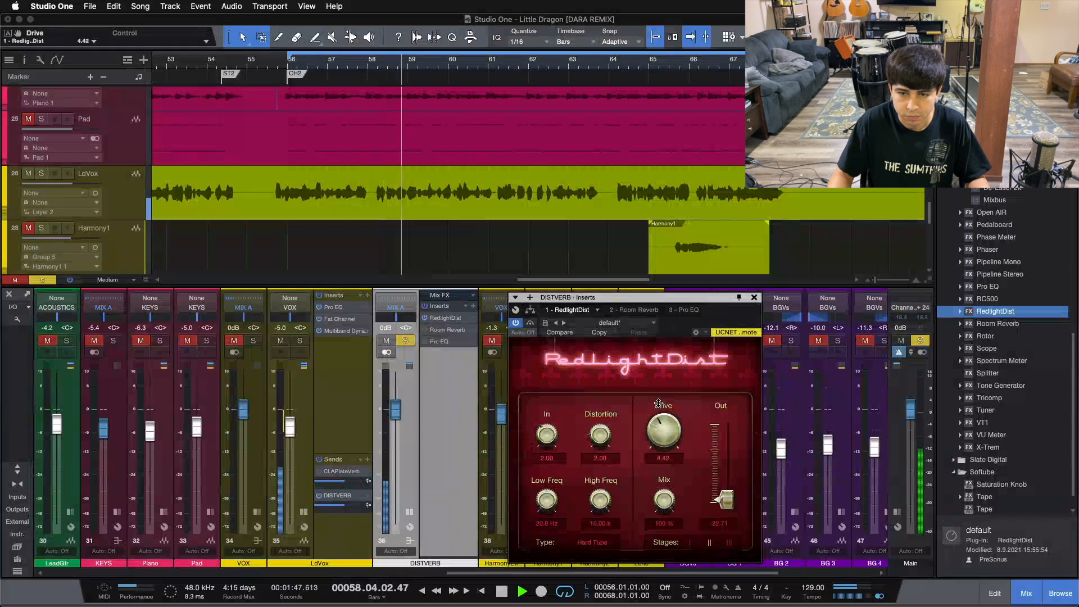
Set RedlightDist's output gain to -24 dB and raise its drive to about 10.34
drag(712, 497, 713, 484)
drag(672, 442, 672, 428)
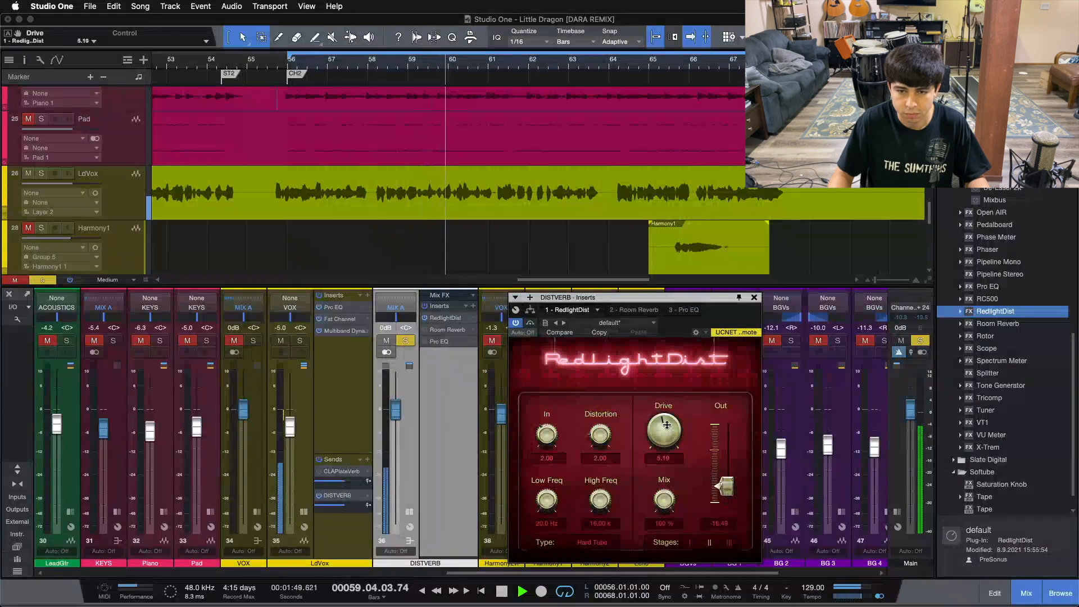
drag(727, 487, 727, 504)
drag(669, 443, 669, 432)
scroll(669, 432, up, 5)
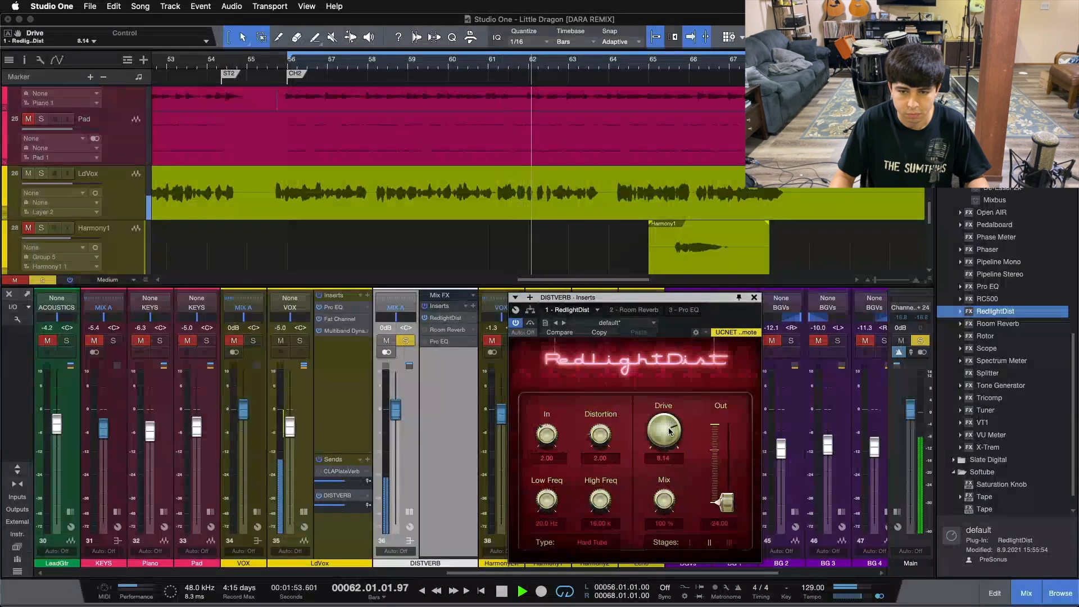
scroll(669, 431, up, 2)
scroll(669, 429, up, 3)
scroll(668, 430, up, 2)
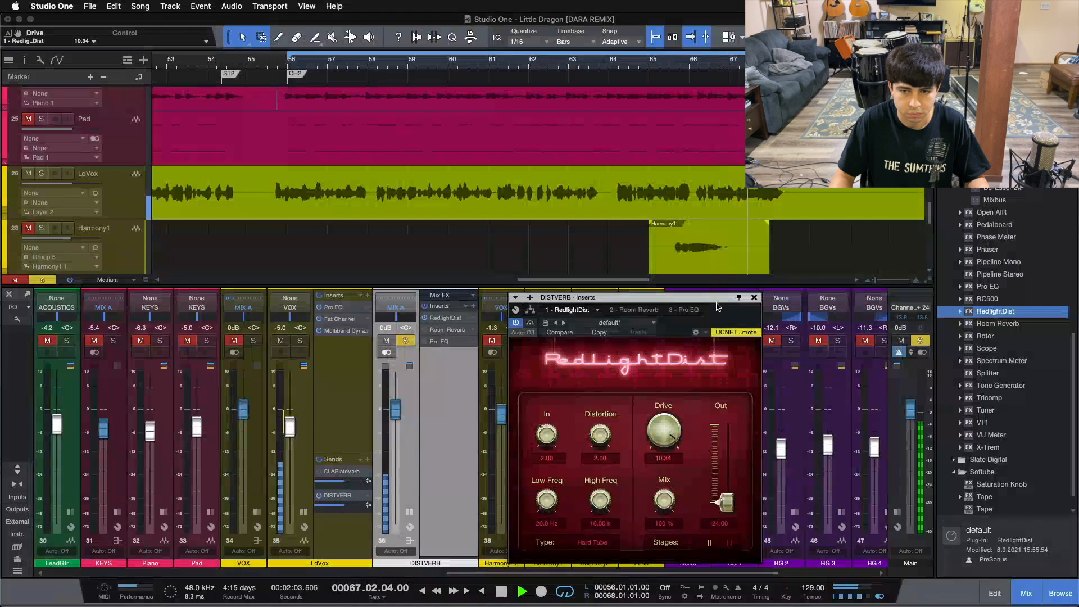
Turn on Room Reverb and Pro EQ on the DISTVERB bus and open Pro EQ's settings
drag(717, 306, 725, 244)
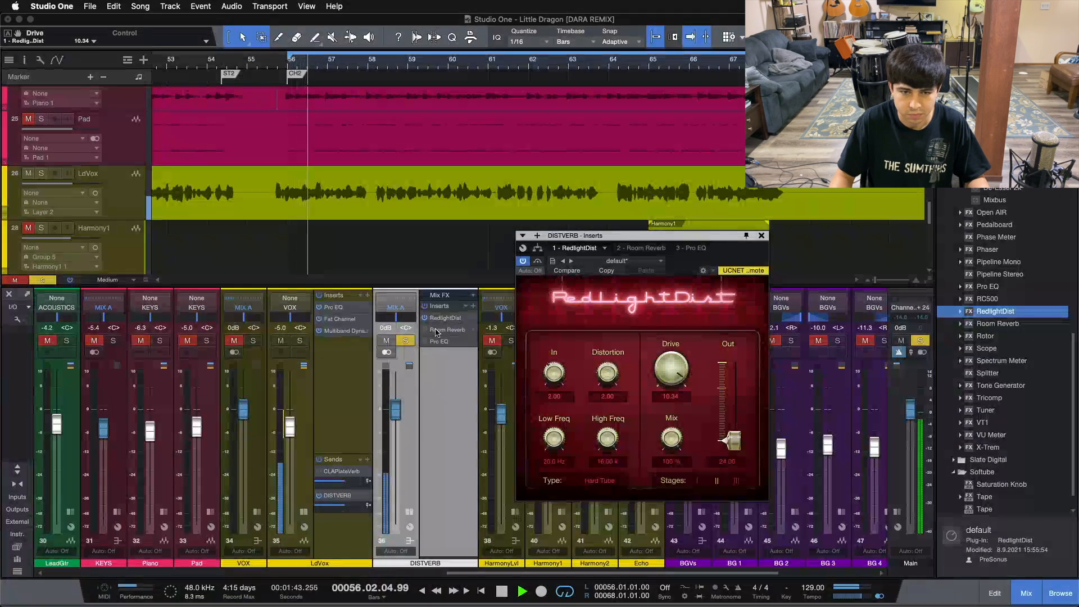
click(425, 331)
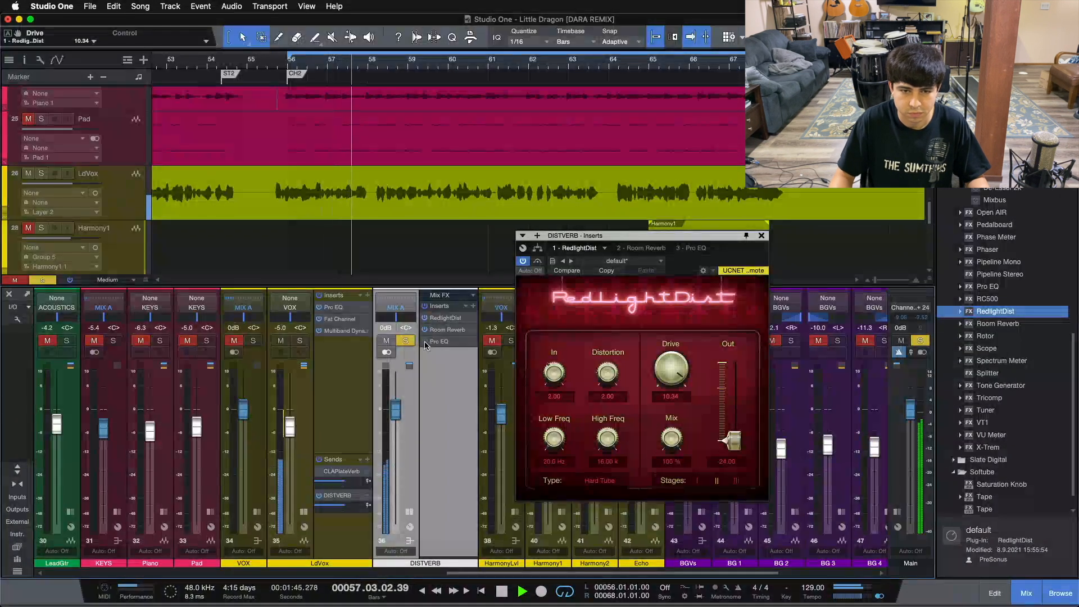
click(444, 341)
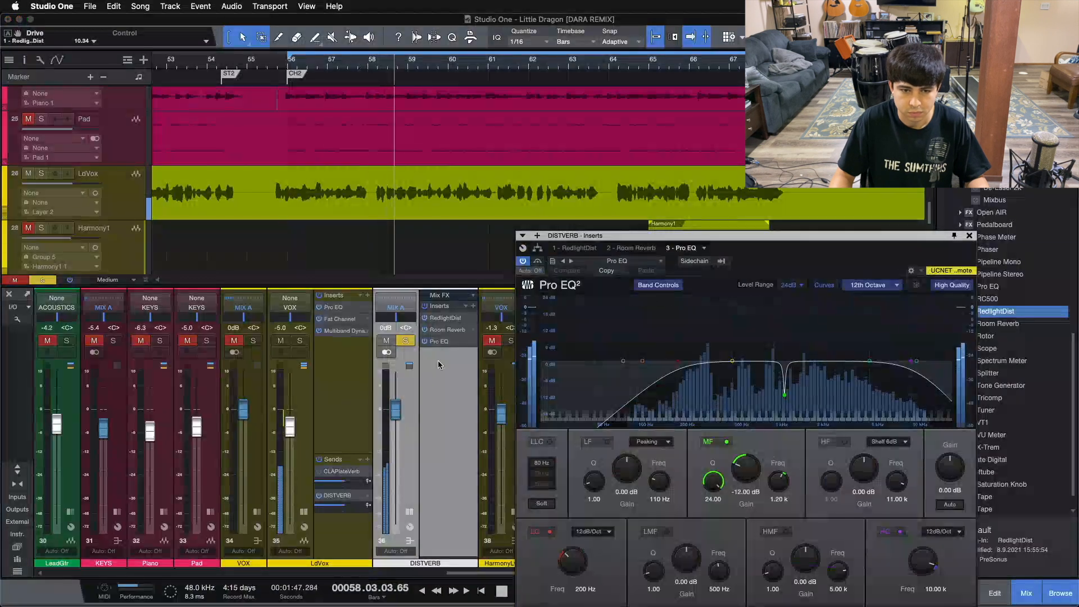
Lower the DISTVERB bus volume to about -6.5 dB and close the Pro EQ window
click(396, 433)
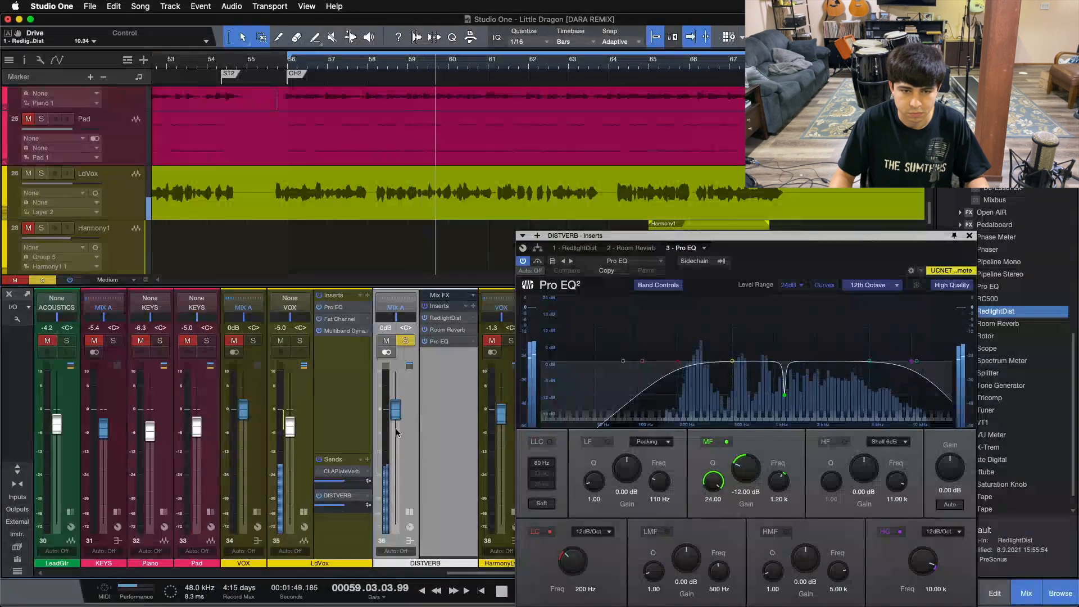
drag(396, 433, 397, 455)
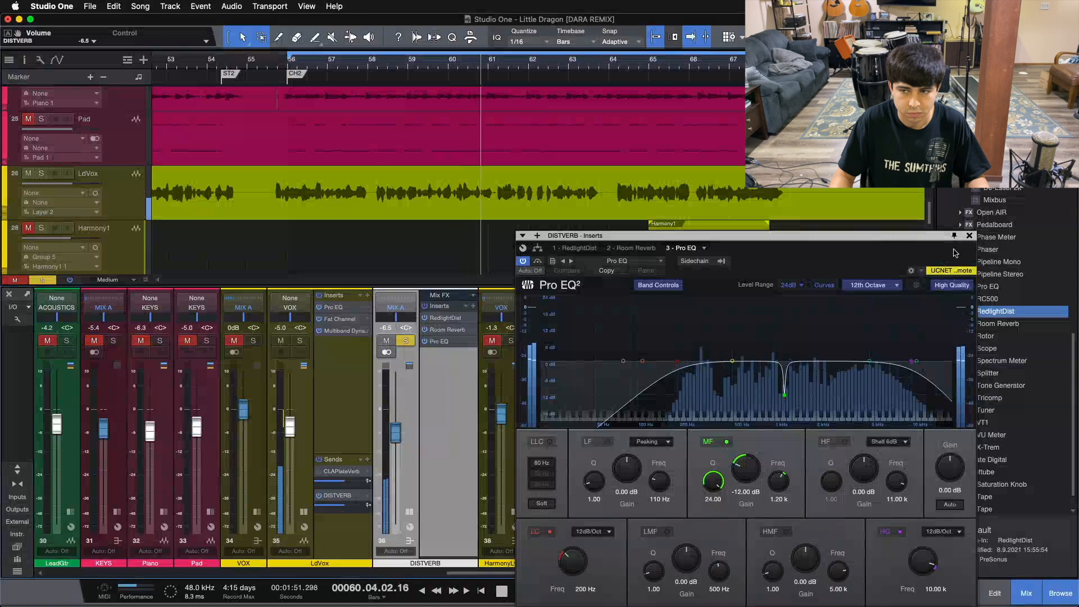
click(969, 236)
mouse_move(601, 573)
mouse_down()
mouse_move(671, 574)
mouse_move(576, 575)
mouse_move(586, 575)
mouse_up()
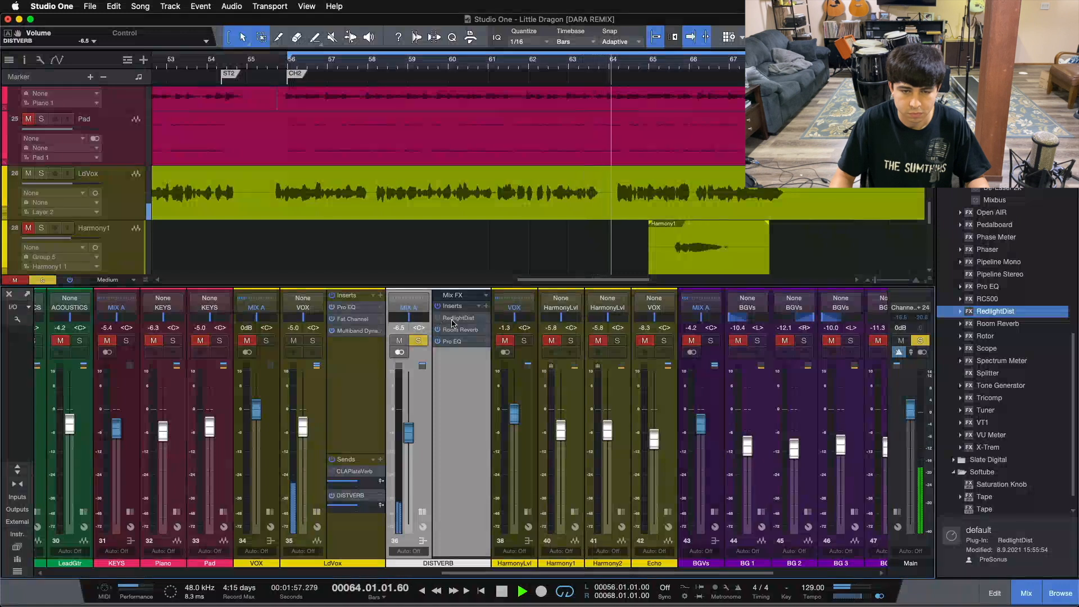
Try RedlightDist last in the DISTVERB chain, return it to first place and review its settings
drag(453, 318, 451, 383)
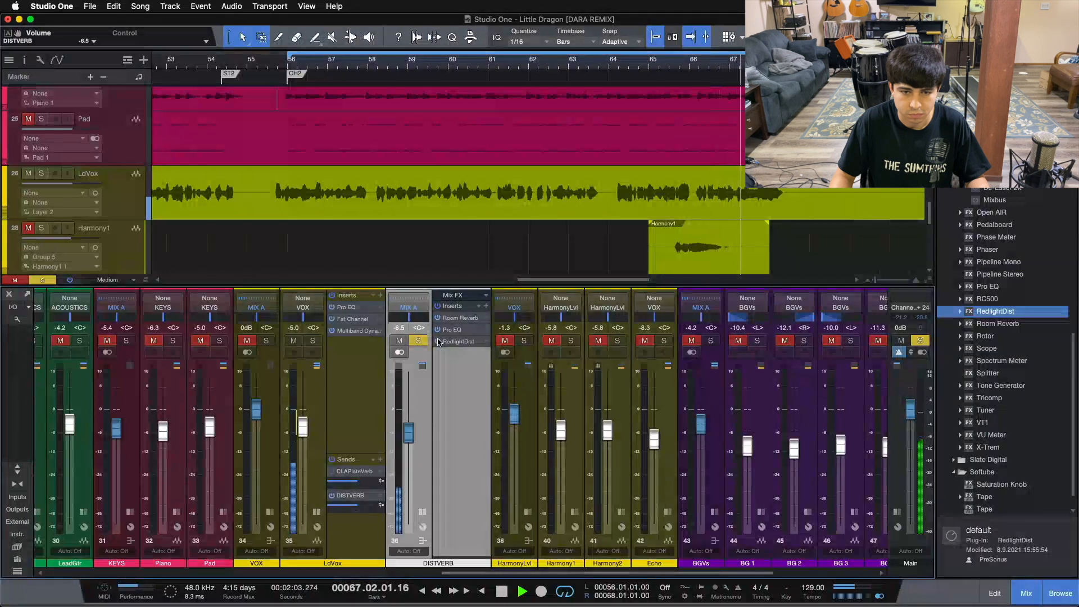
drag(440, 341, 443, 322)
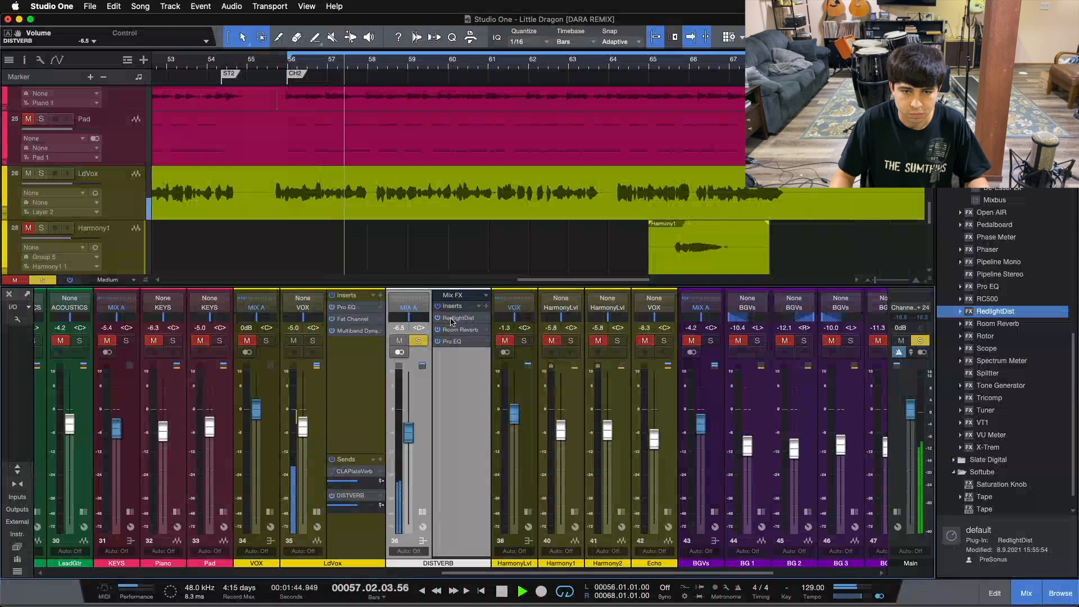
click(451, 319)
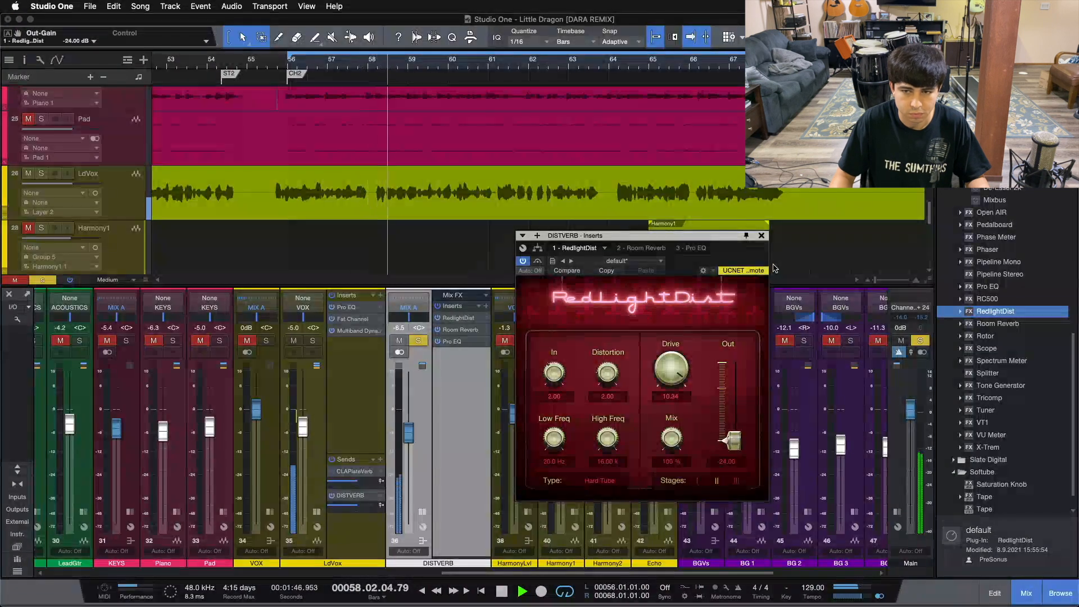
click(761, 237)
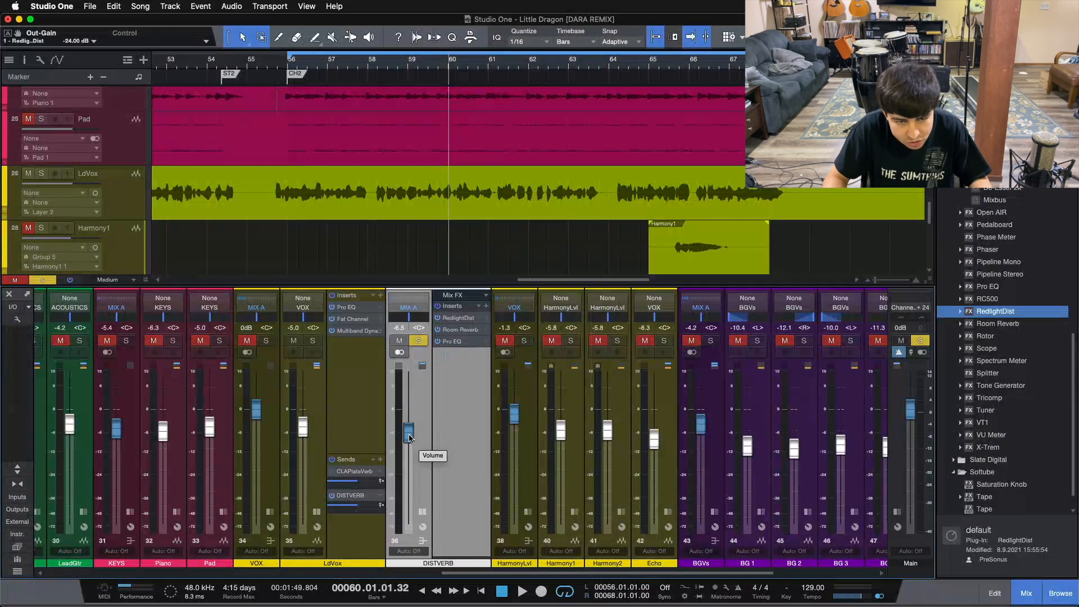
Raise the DISTVERB volume to about -4.6 dB and play the full mix with the bus unsoloed
drag(409, 439, 409, 404)
drag(420, 461, 417, 427)
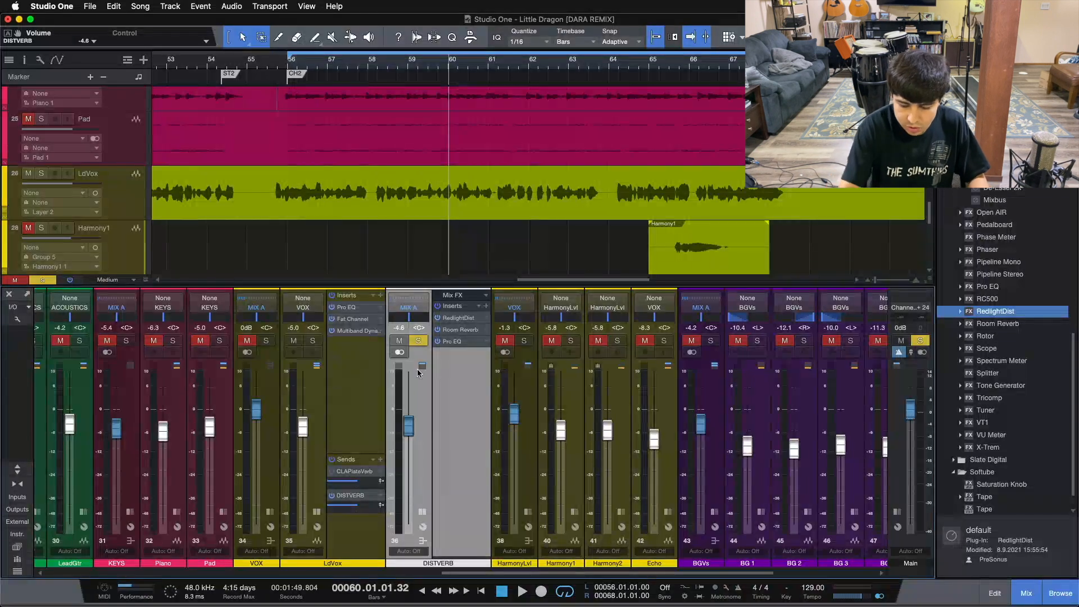
key(space)
click(418, 341)
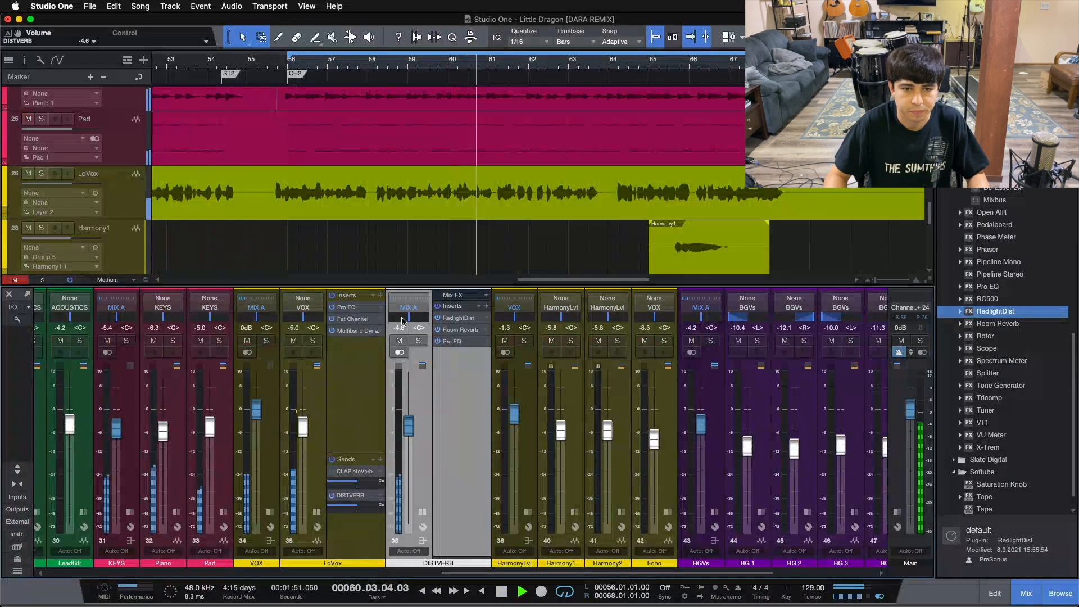
Make the DISTVERB bus solo-safe and lower its volume to about -13.3 dB during playback
click(418, 341)
drag(409, 426, 410, 402)
super+click(410, 404)
scroll(410, 404, down, 5)
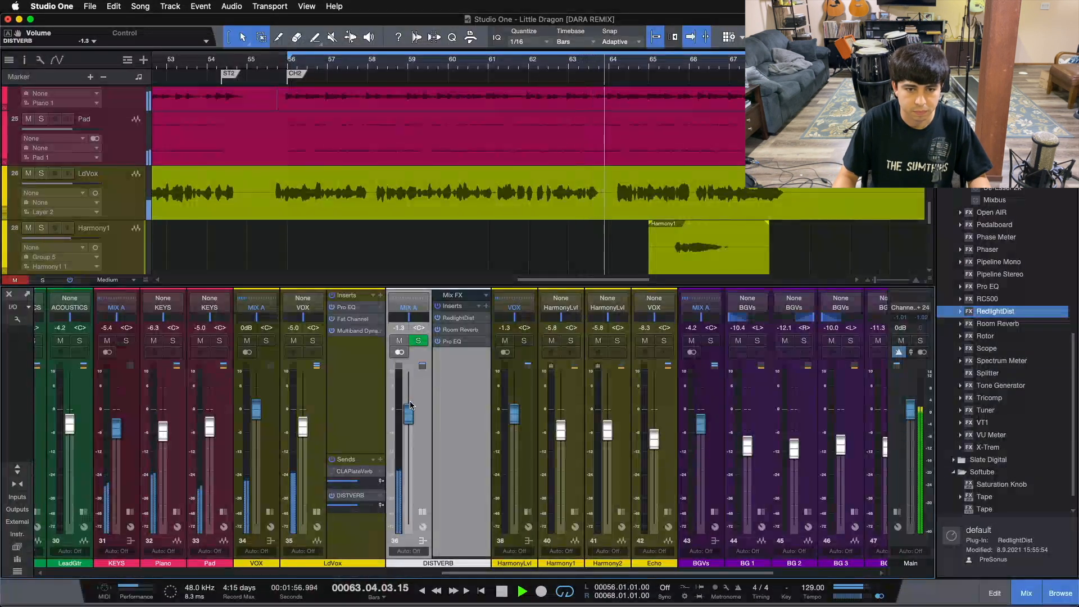
scroll(410, 405, down, 3)
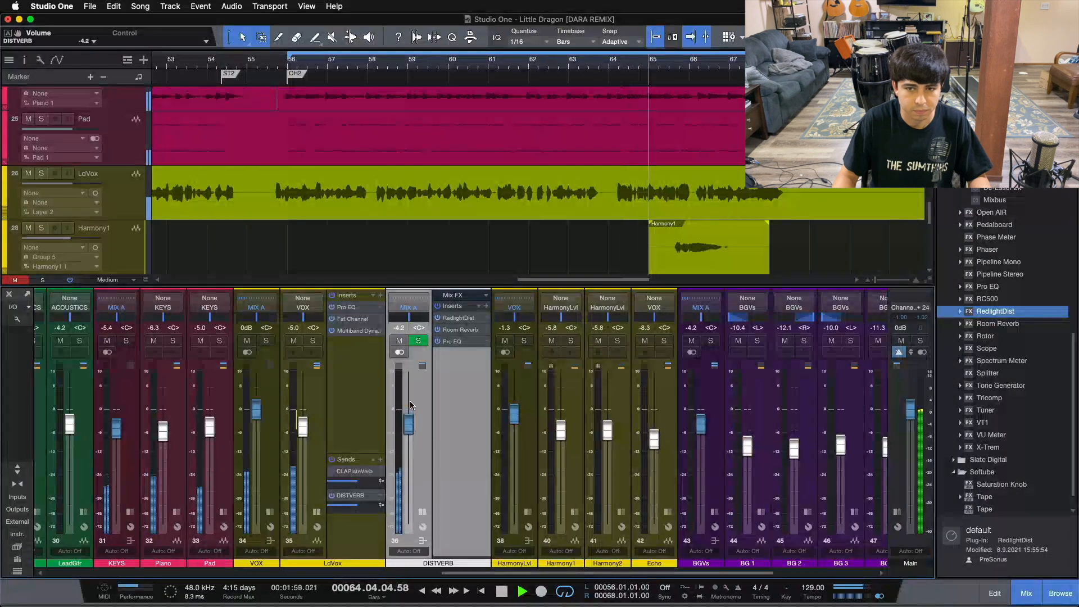
scroll(410, 404, down, 5)
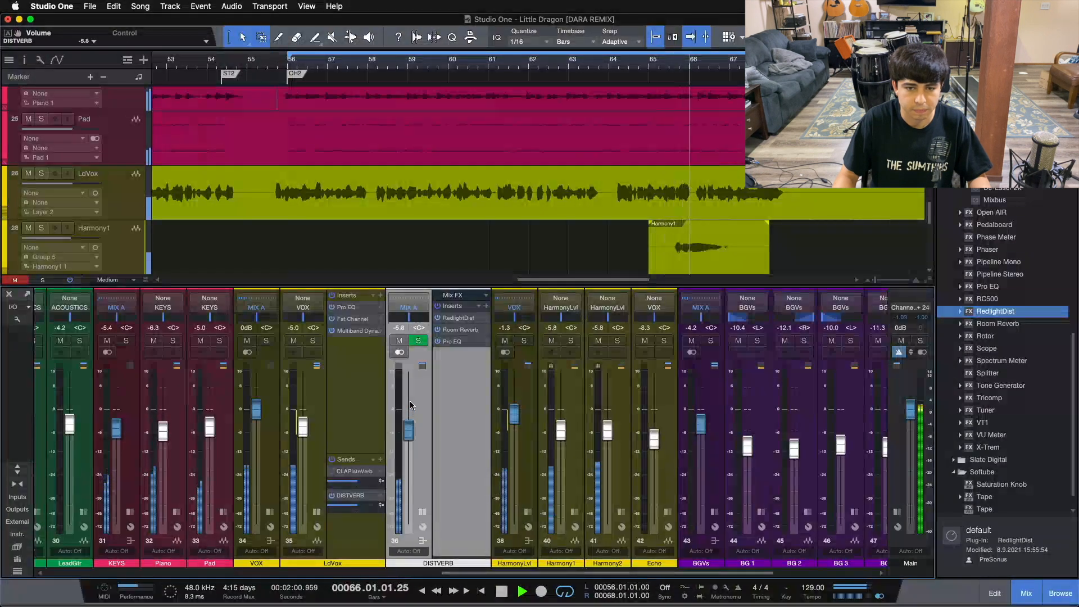
scroll(411, 405, down, 2)
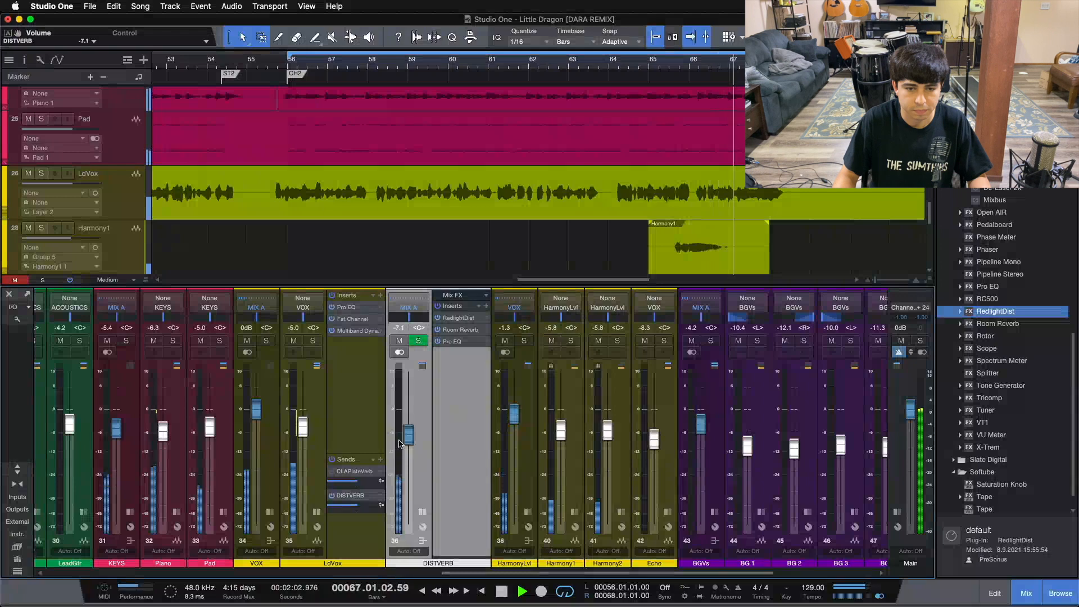
scroll(408, 438, down, 4)
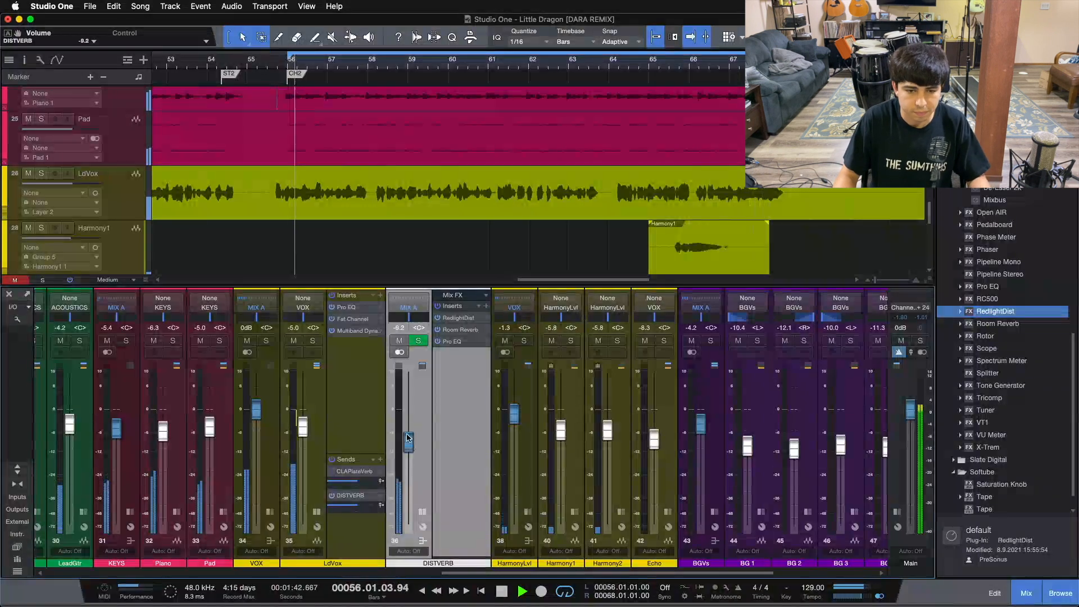
scroll(408, 438, down, 2)
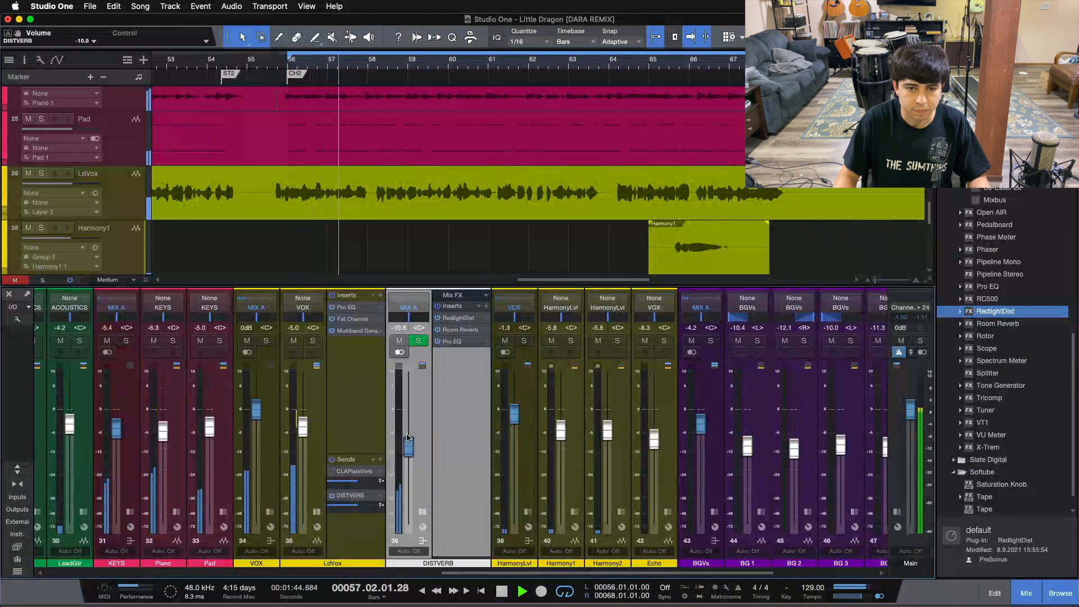
scroll(408, 438, down, 2)
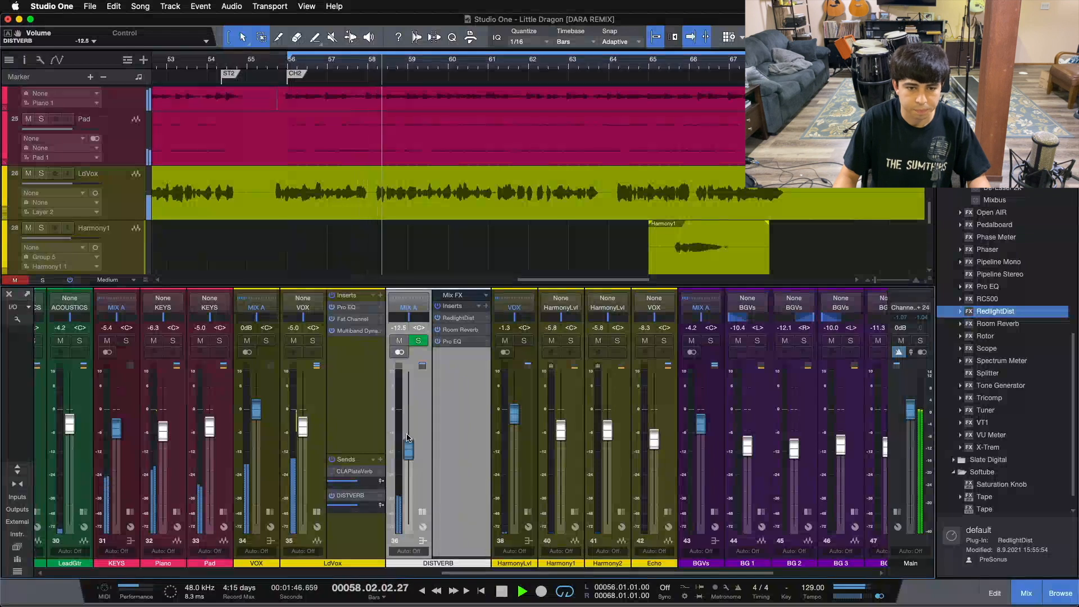
scroll(409, 437, down, 1)
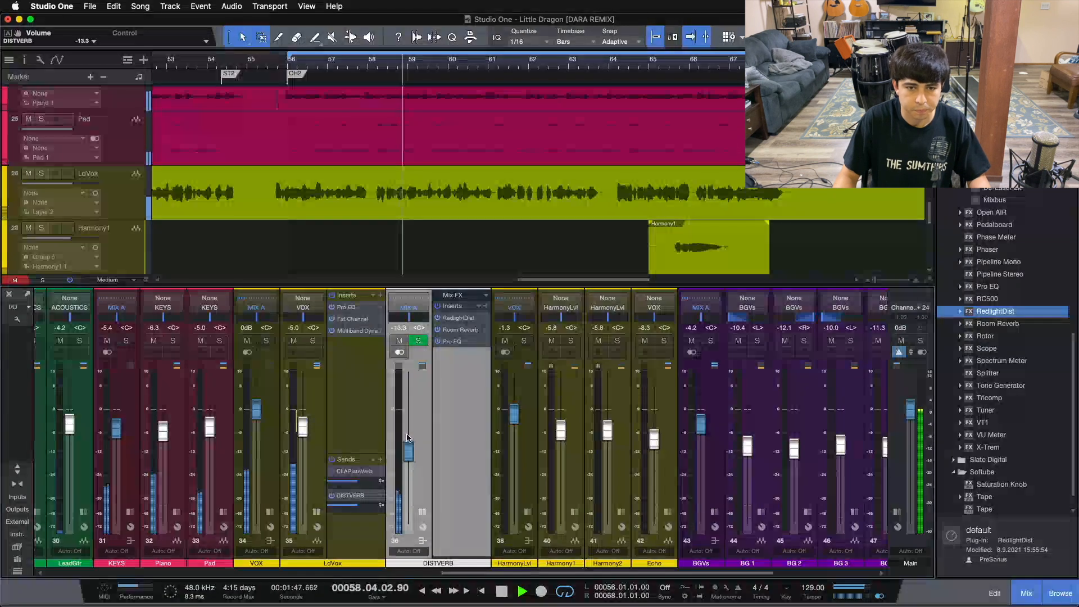
Set the DISTVERB volume to about -14.2 dB and toggle its mute to compare the mix with and without it
click(397, 341)
scroll(410, 452, down, 1)
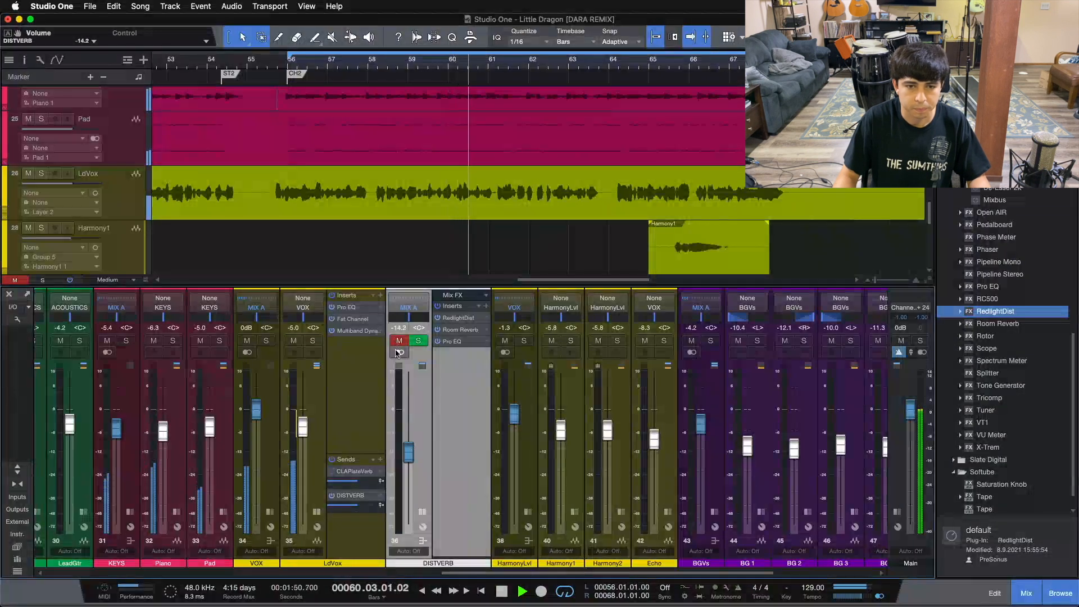
click(398, 341)
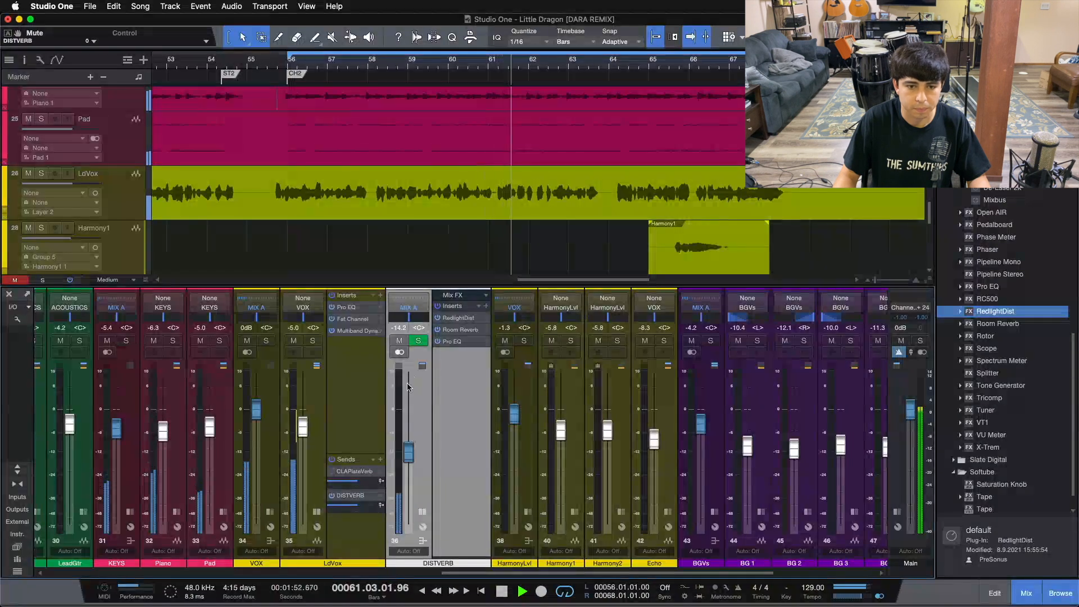
click(400, 342)
click(402, 341)
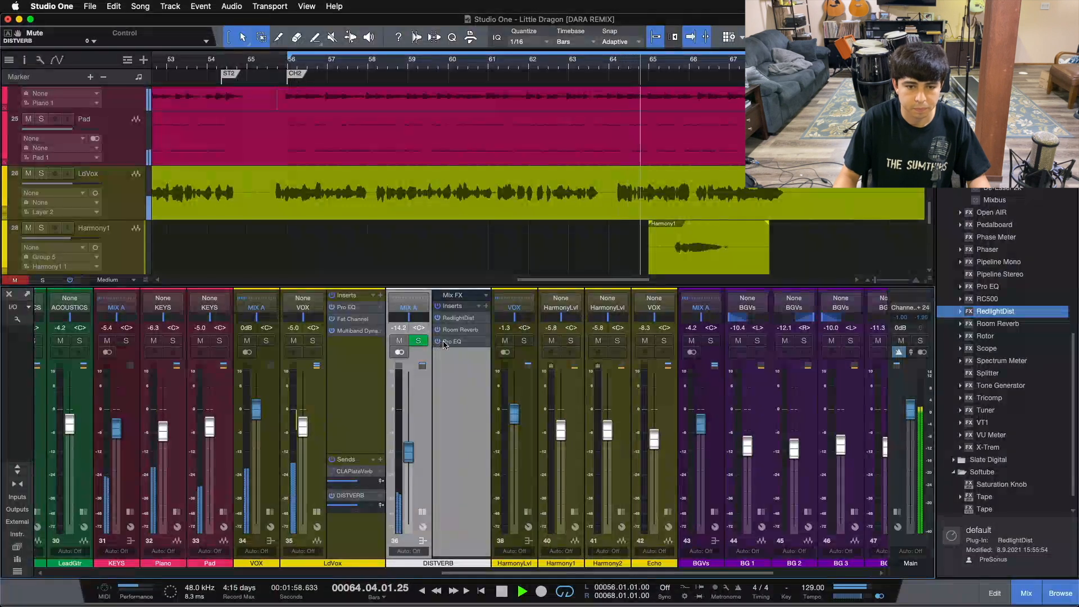
Solo the LdVox channel to audition it with the distorted reverb, and stop playback
click(313, 341)
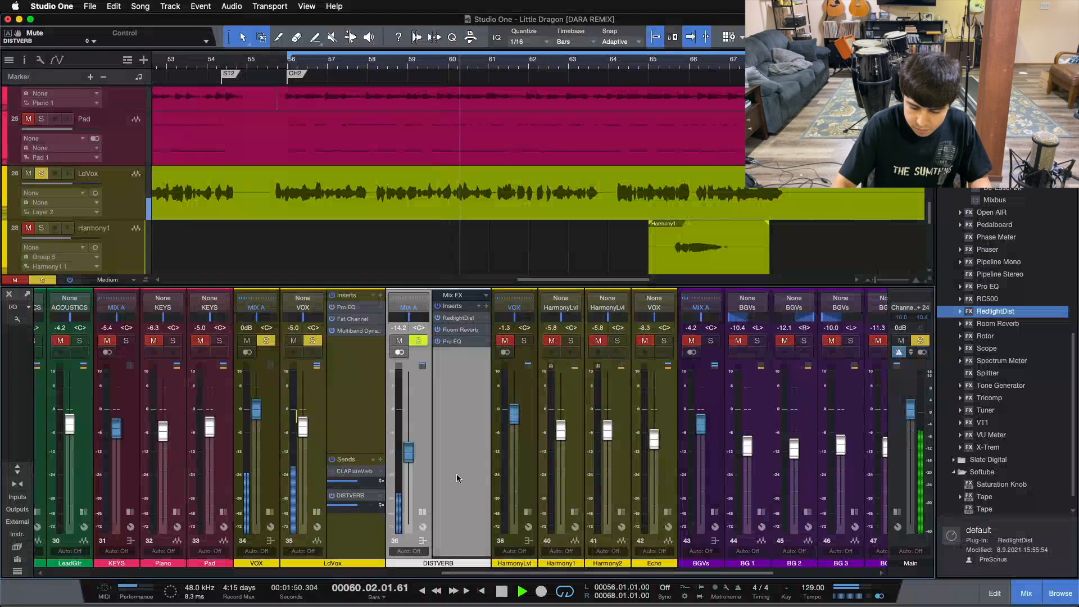
key(space)
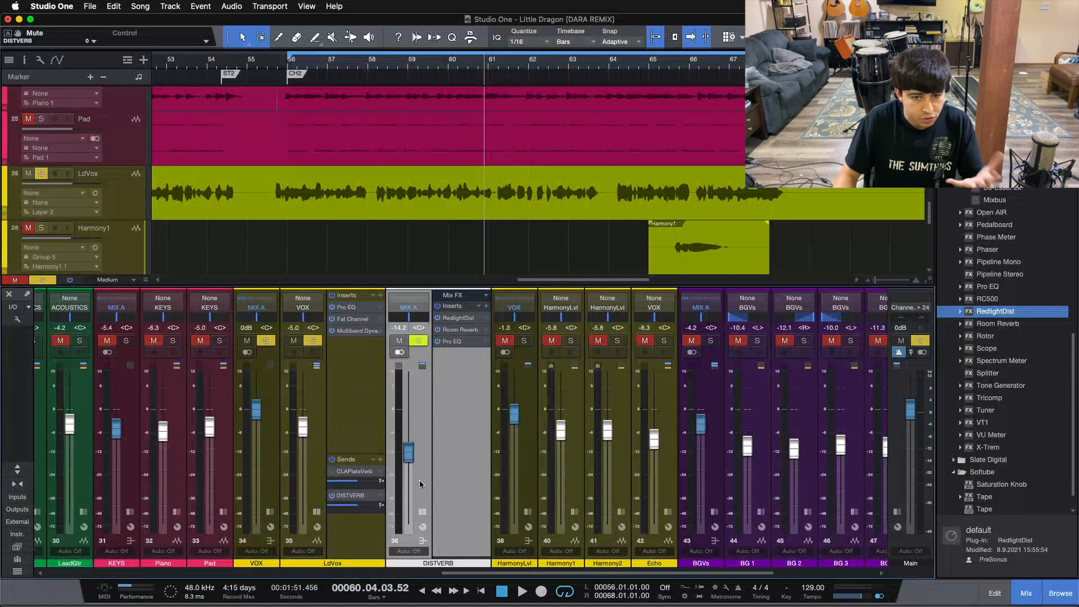
Collapse the DISTVERB channel's insert section and play the unsoloed mix from the start of bar 56
double_click(421, 502)
key(shift+s)
key(KP_1)
key(space)
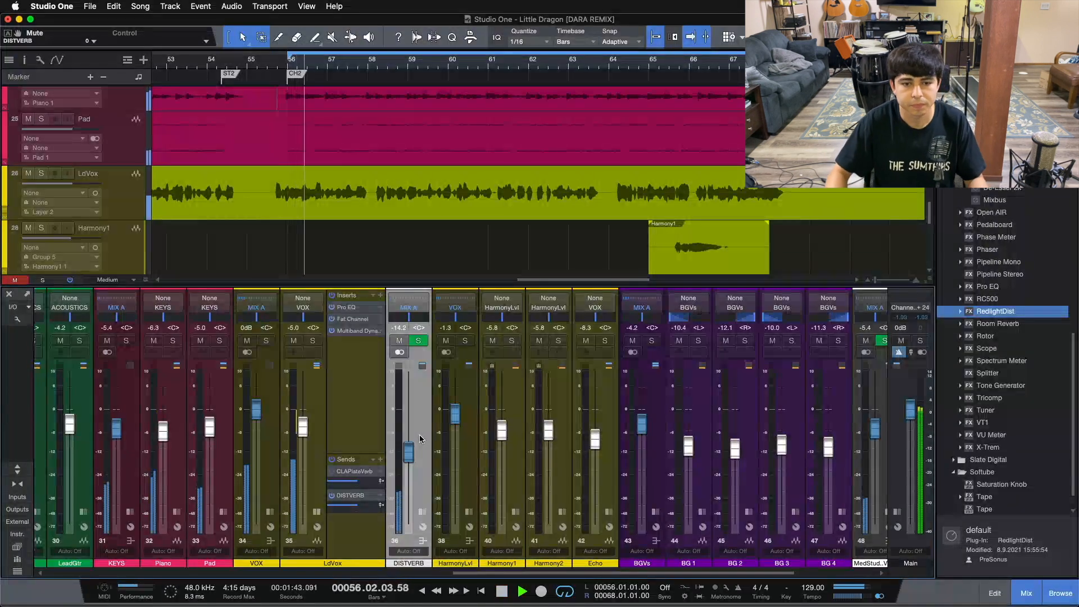
Mute and unmute DISTVERB to compare the full mix with and without the distorted reverb, and stop playback
click(396, 341)
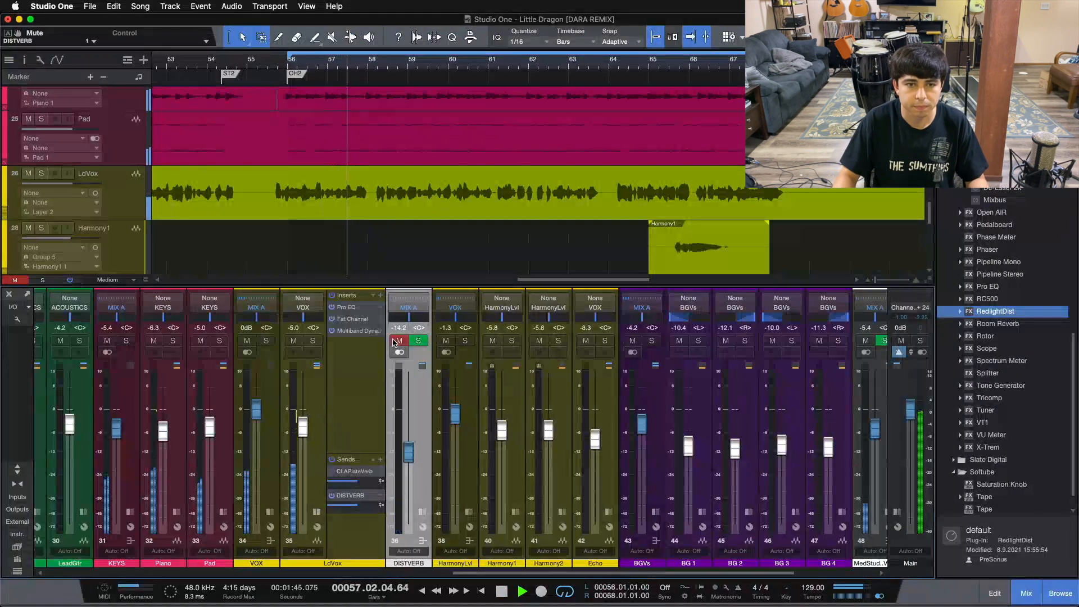
click(396, 340)
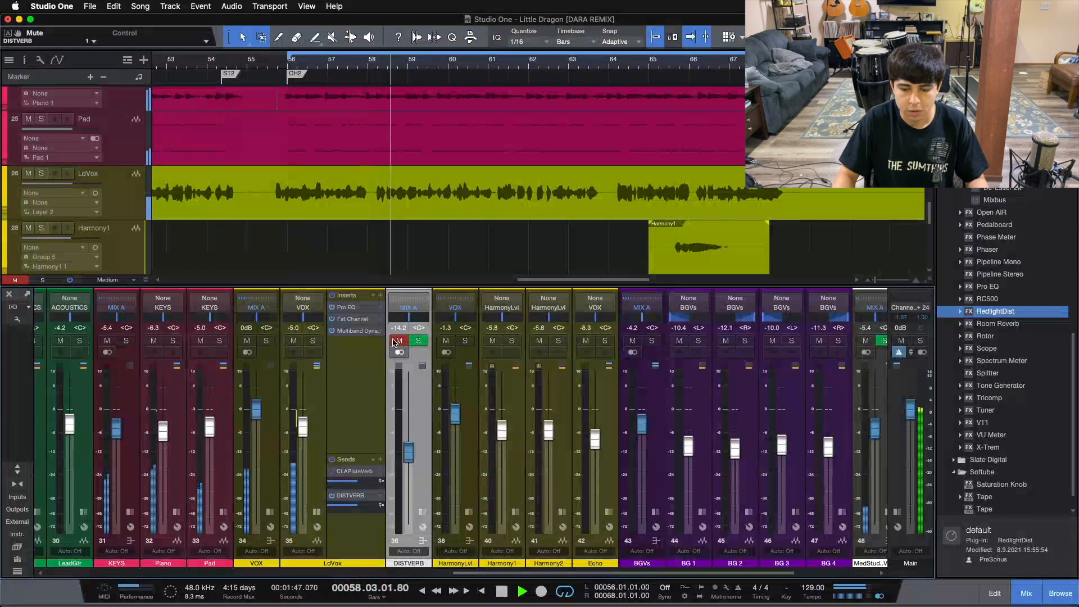
scroll(747, 566, right, 5)
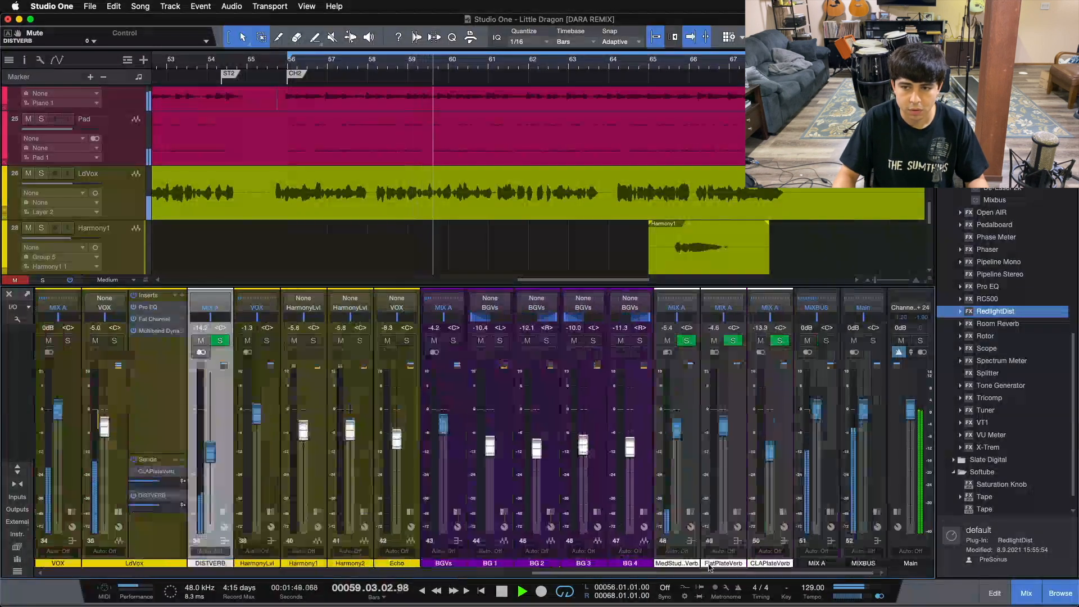
scroll(748, 567, left, 5)
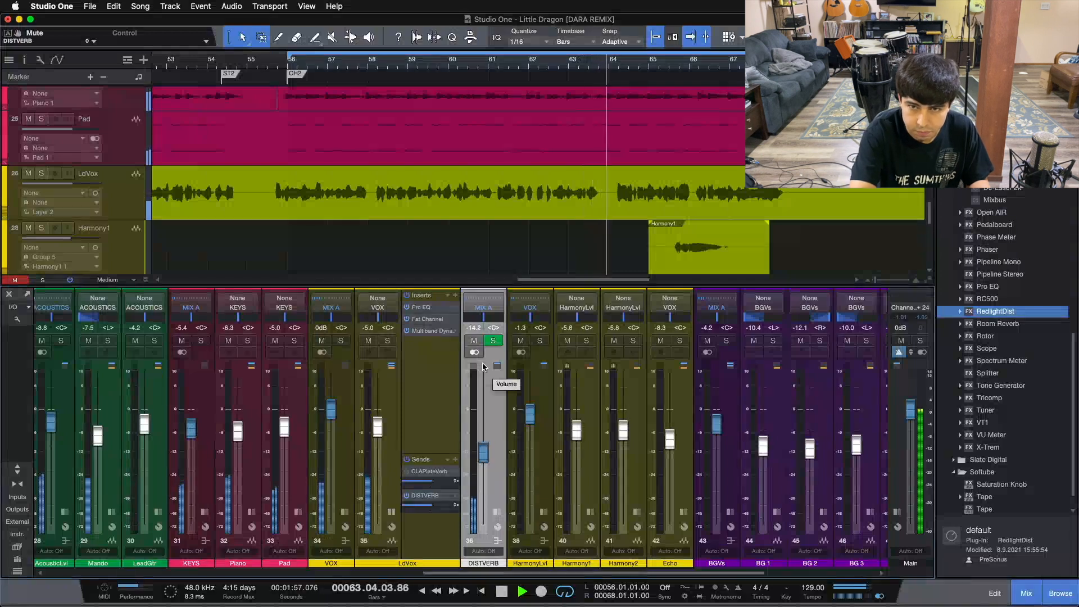
key(space)
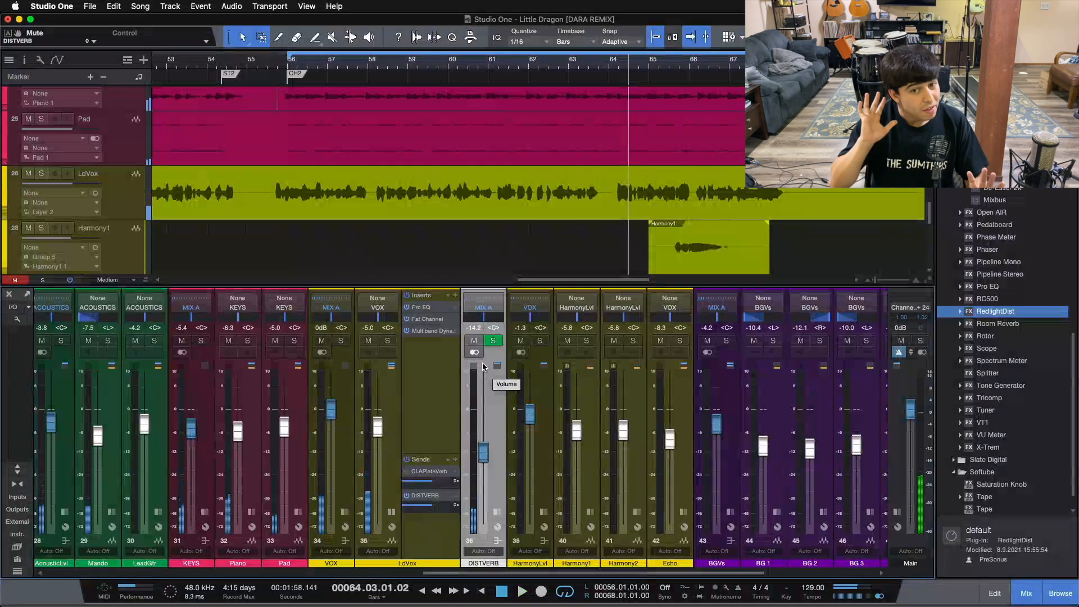
Duplicate the LdVox track complete with its inserts and sends, and expand the channel of the LdVox 2 copy
click(135, 199)
right_click(136, 200)
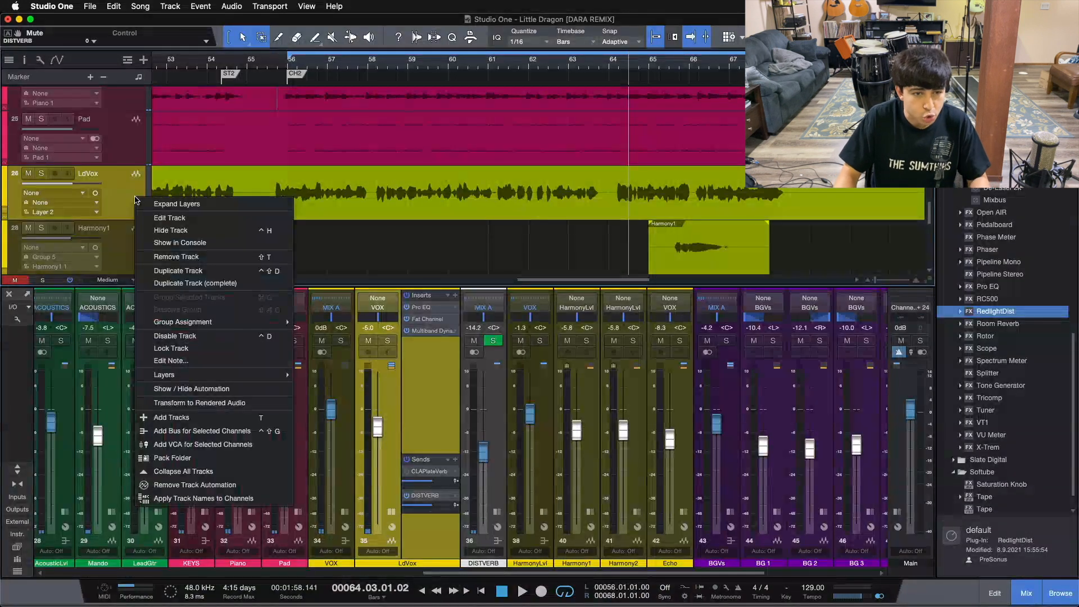
click(189, 284)
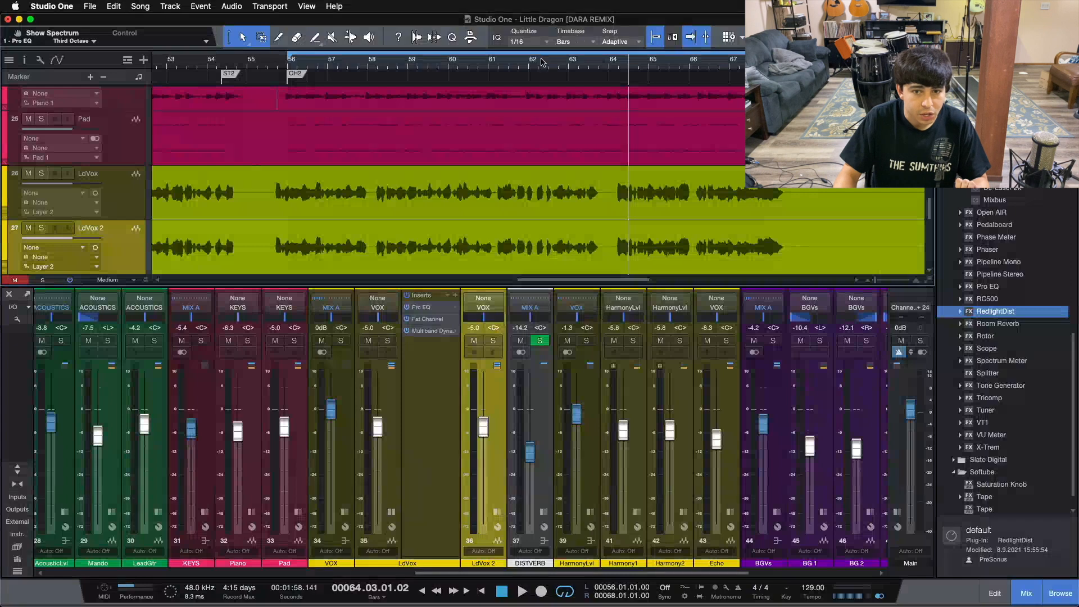
scroll(542, 62, down, 5)
click(497, 512)
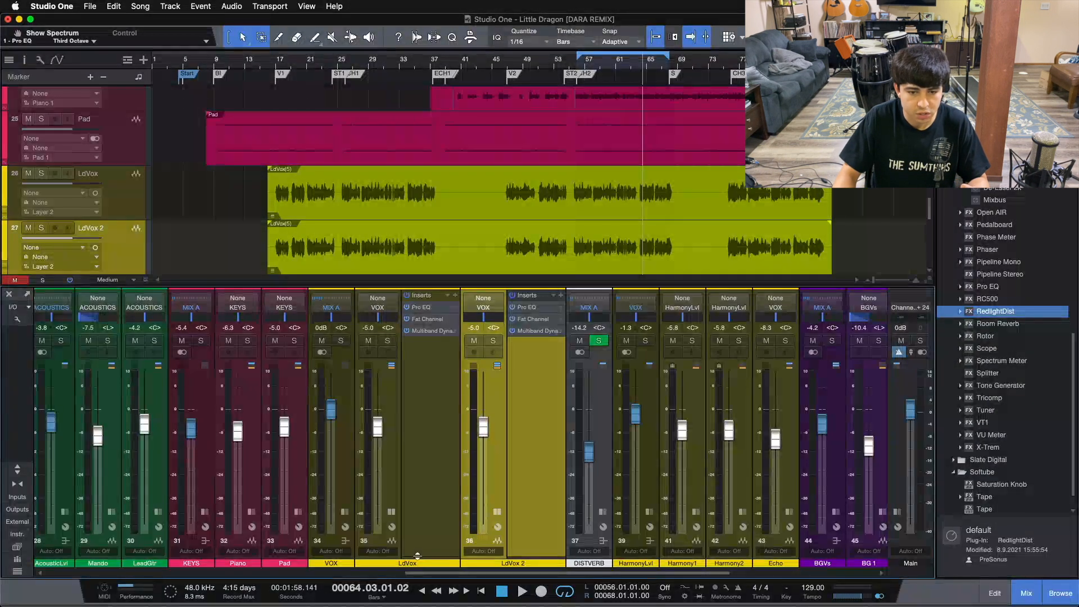
Reveal the sends on LdVox and LdVox 2, turn off their DISTVERB sends and solo LdVox 2
drag(417, 556, 421, 466)
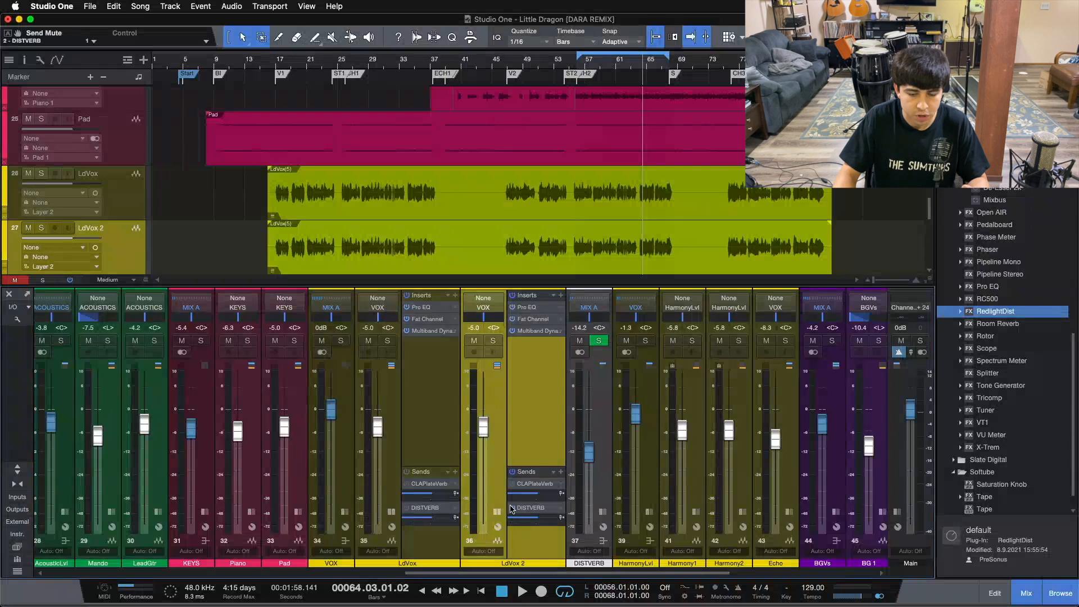
click(428, 404)
click(534, 434)
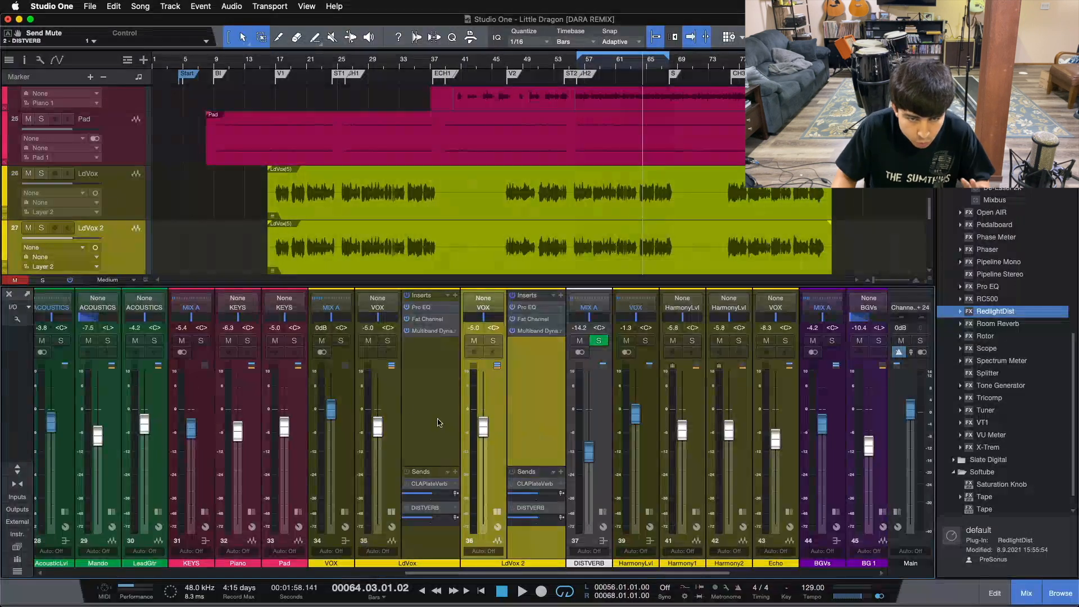
click(492, 340)
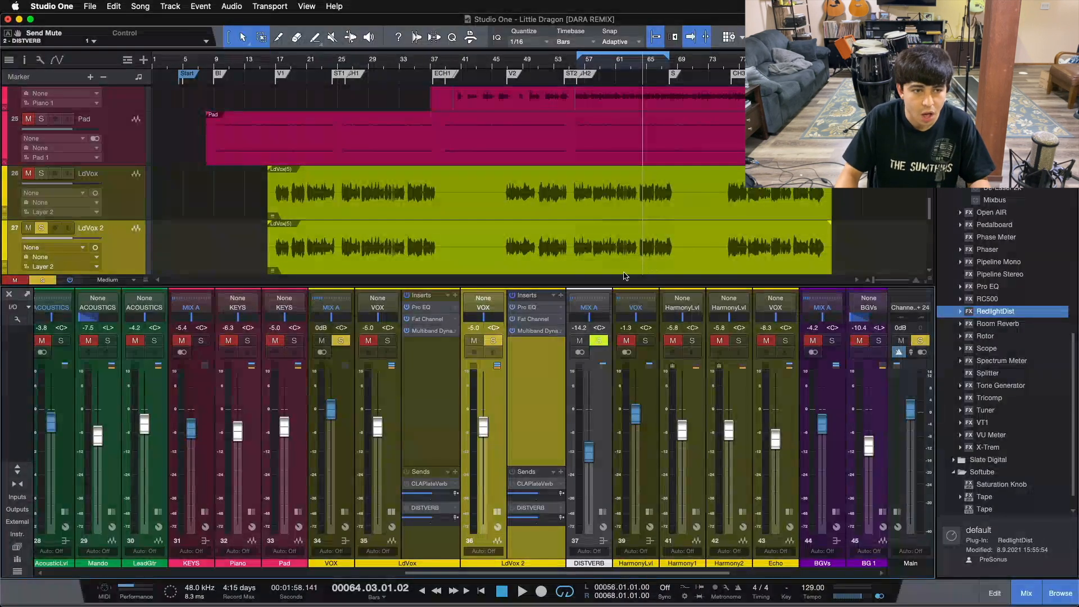
Show the inspector for LdVox 2, set the vocal event's transpose to 12 and play from bar 56
click(24, 60)
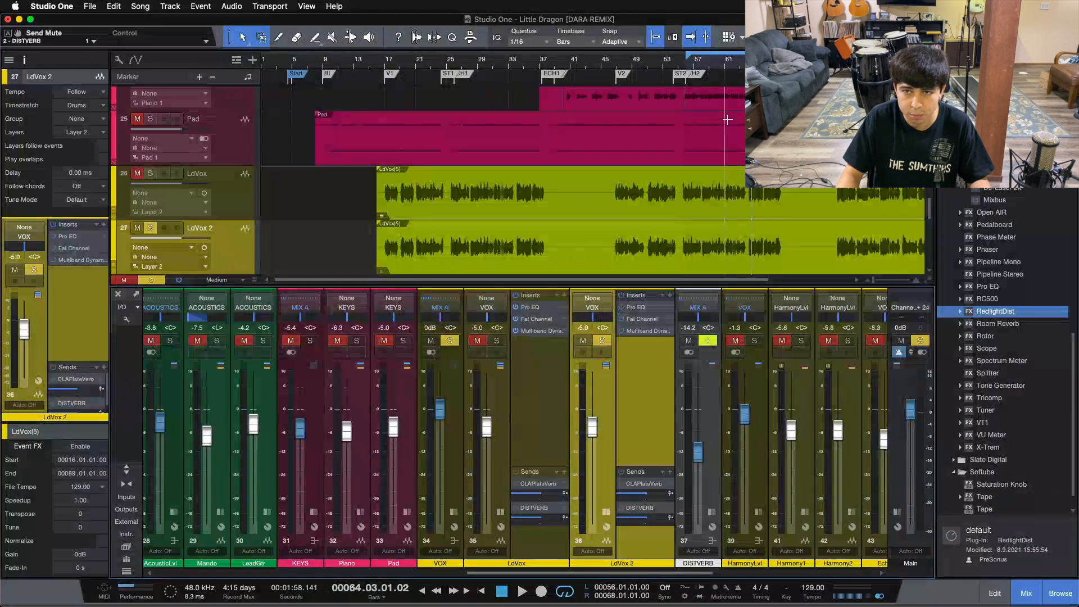
drag(735, 69, 590, 96)
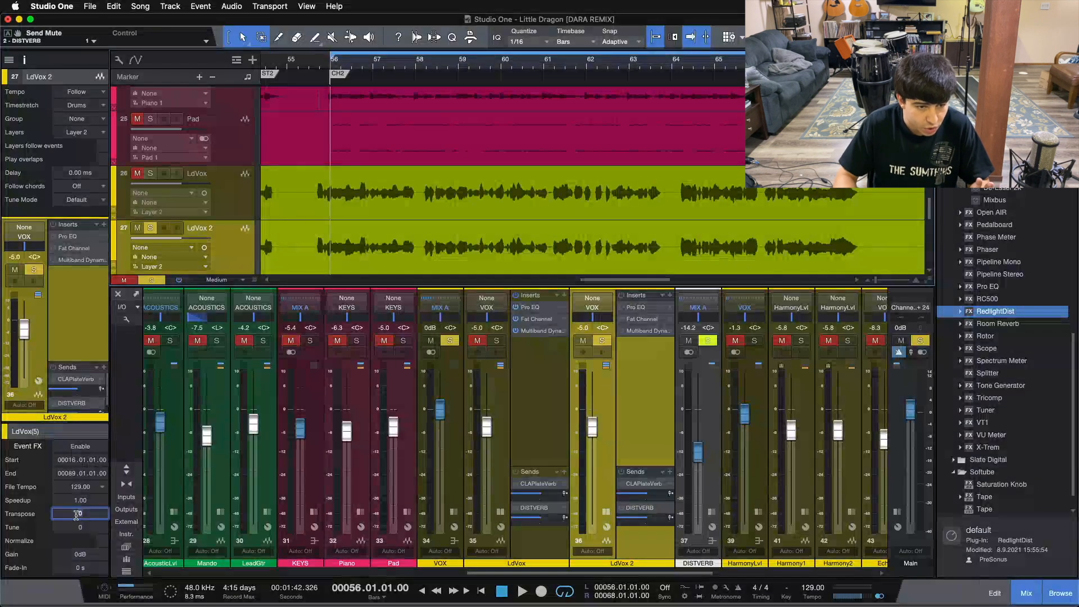
text(12)
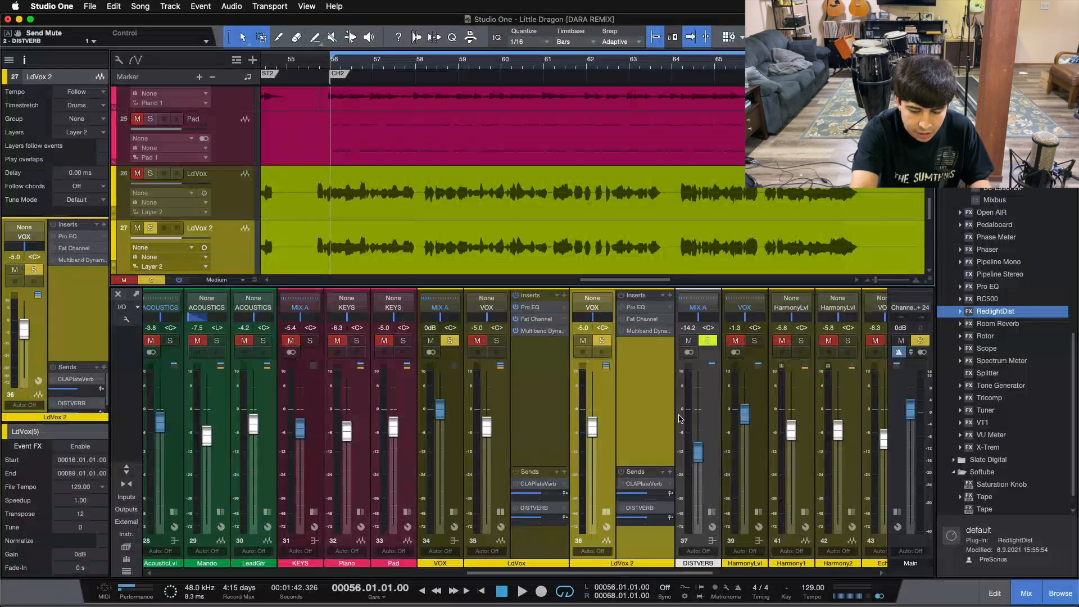
key(space)
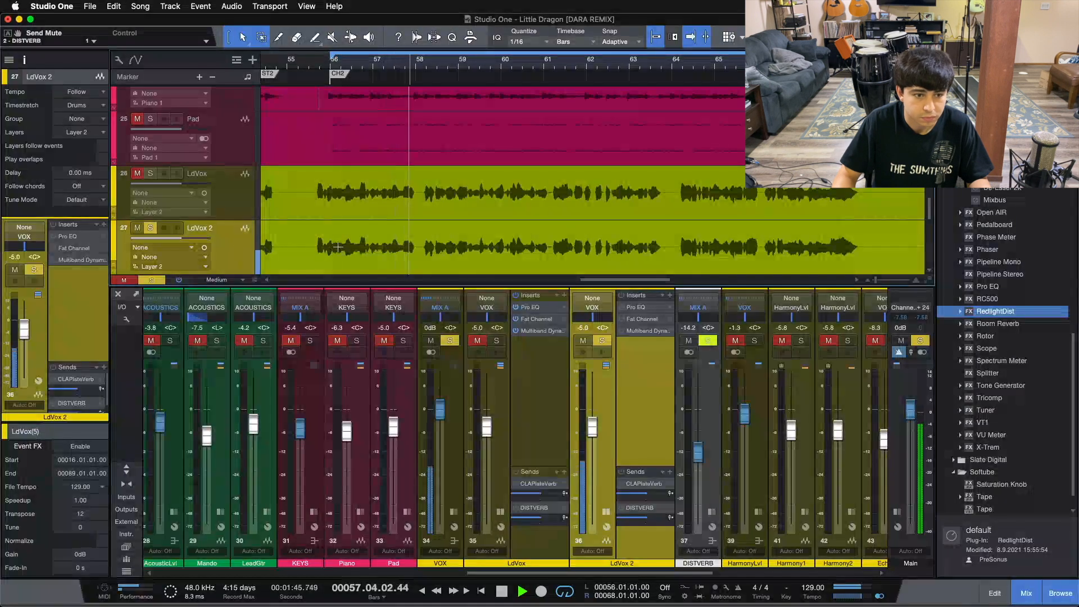
Check the original LdVox event's transpose, and re-enter 12 as the transpose of the LdVox 2 event
click(310, 201)
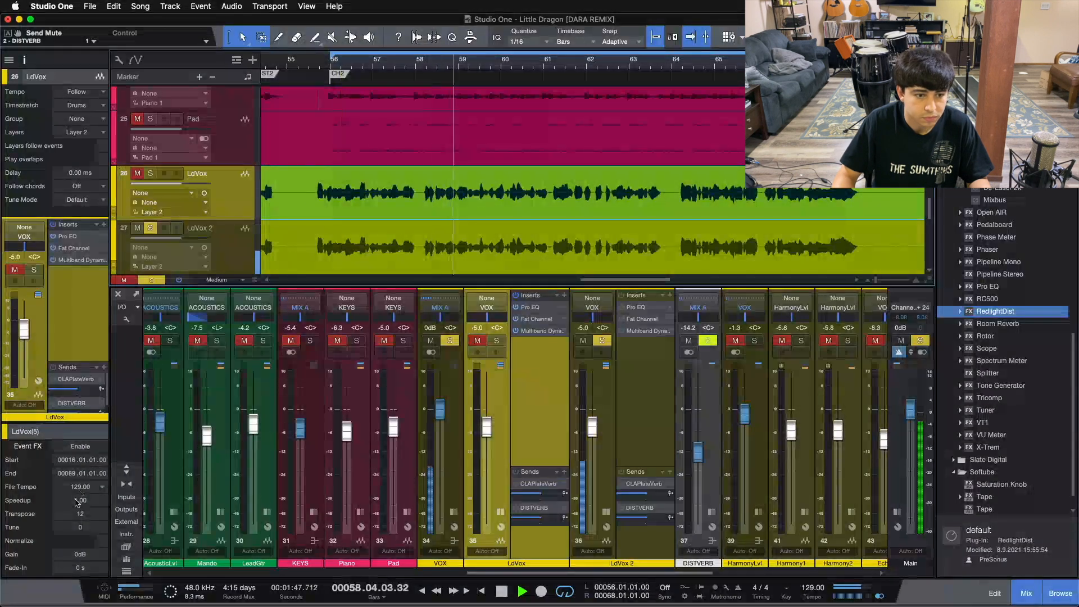
click(318, 266)
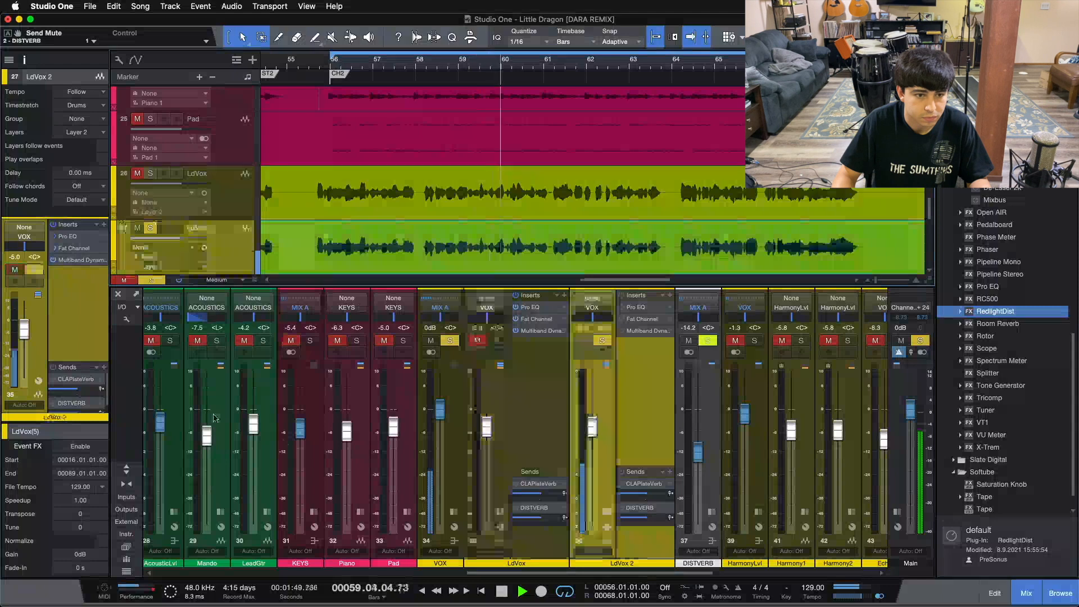
click(96, 511)
text(12)
key(Return)
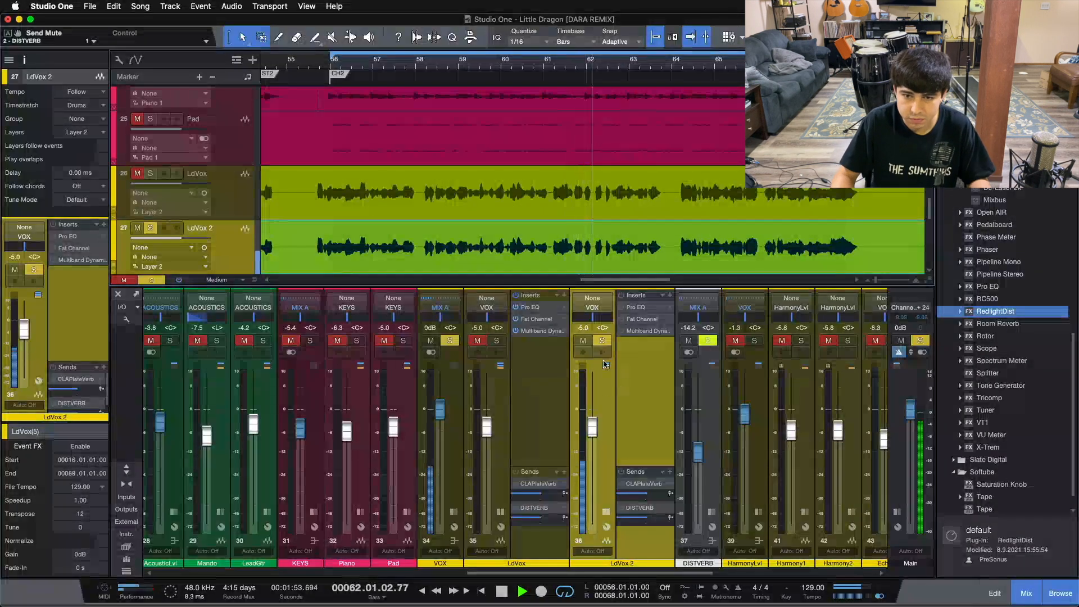
Set the LdVox 2 volume to about -8.2 dB and enable its Pro EQ
drag(592, 427, 593, 438)
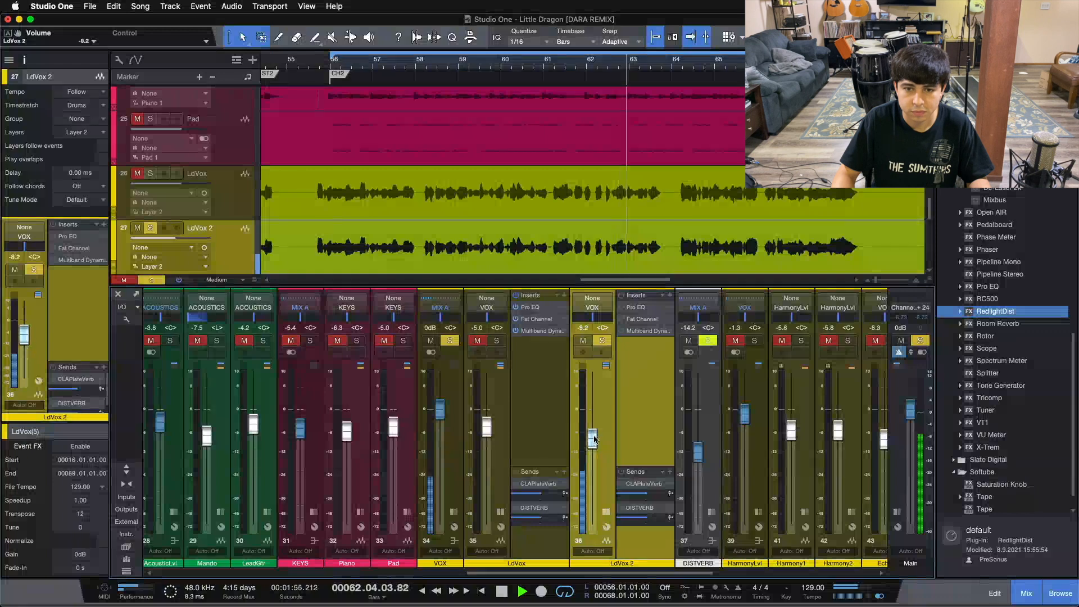
click(640, 311)
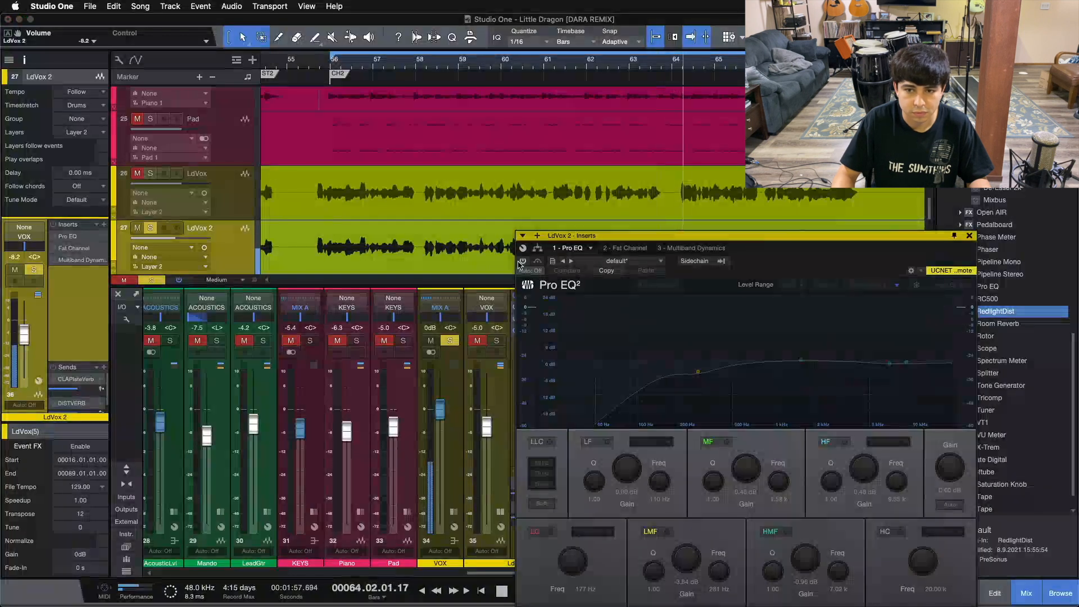
drag(818, 261, 563, 244)
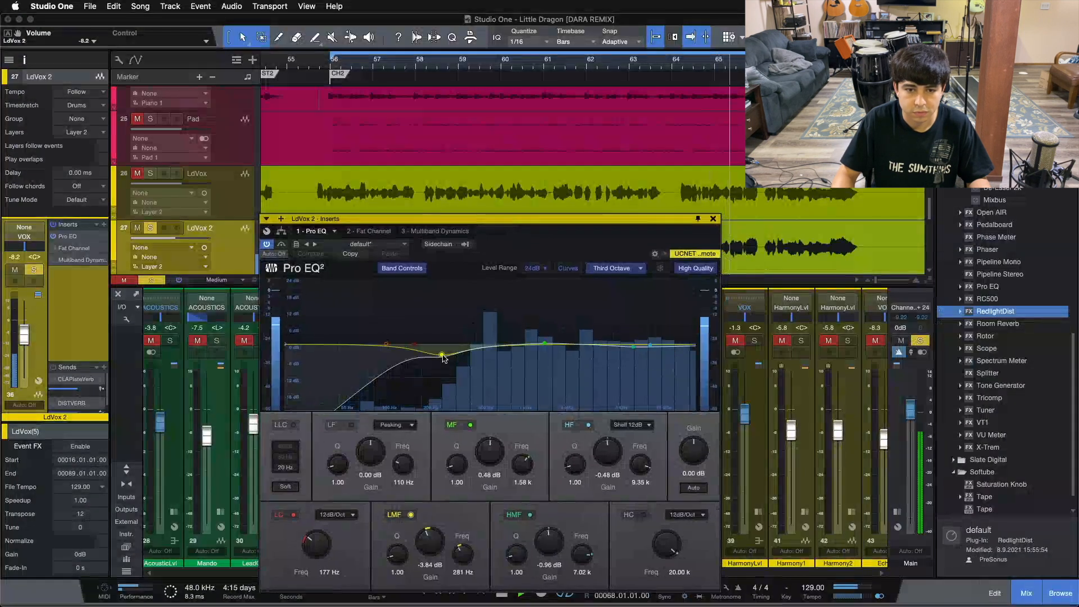
In LdVox 2's Pro EQ, set the low cut to 893 Hz, disable LMF and MF, and enable the high cut at about 18.67 kHz
scroll(315, 548, up, 10)
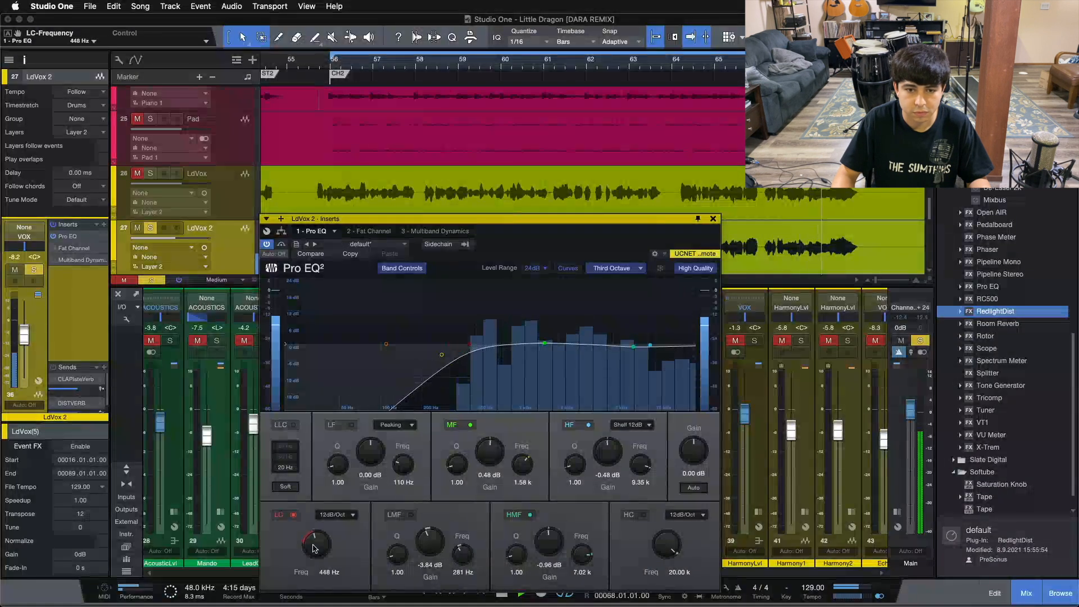
scroll(314, 548, up, 5)
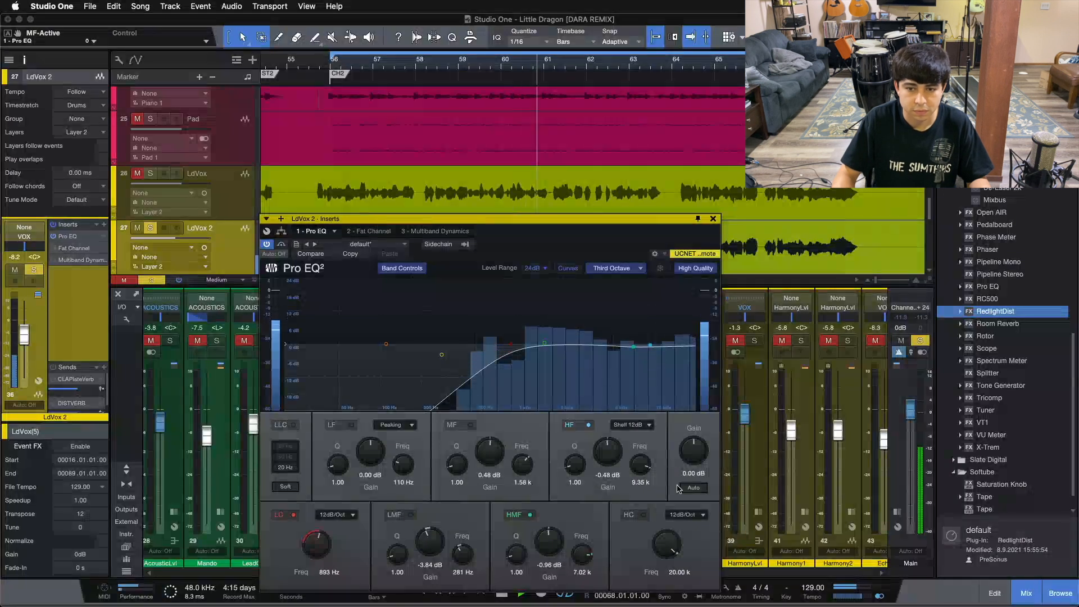
click(644, 515)
drag(667, 544, 667, 547)
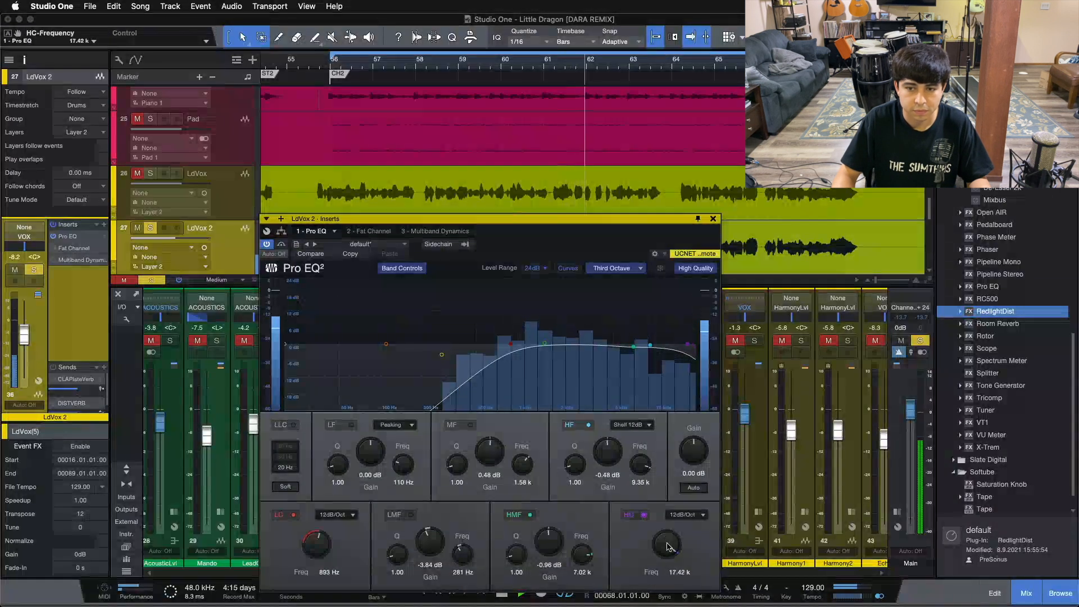
Enable the Fat Channel insert on LdVox 2 and bring up its compressor
click(364, 231)
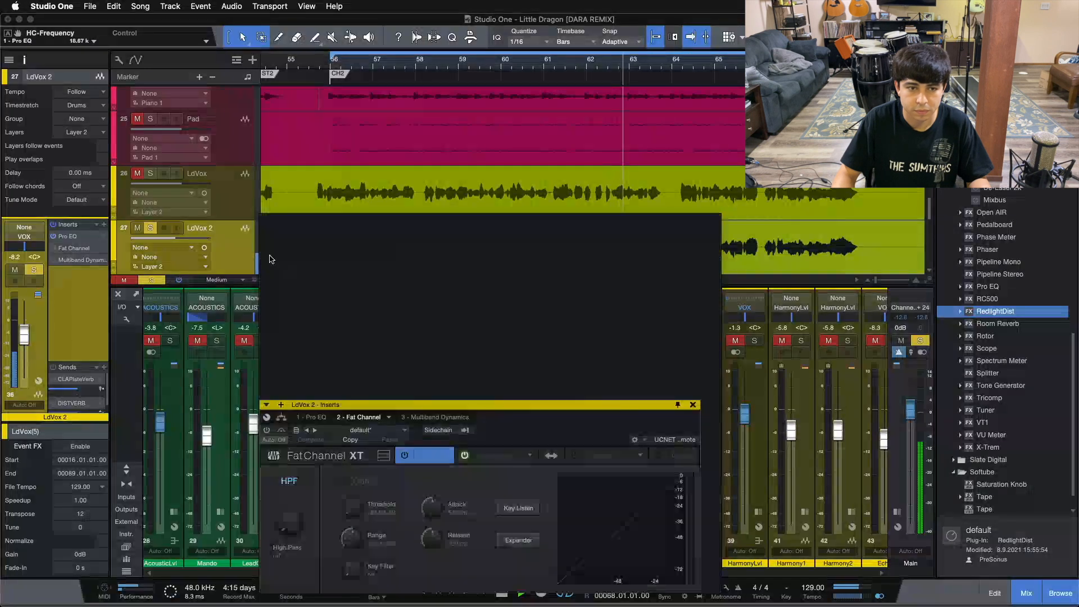
click(267, 246)
click(495, 269)
drag(496, 236, 520, 272)
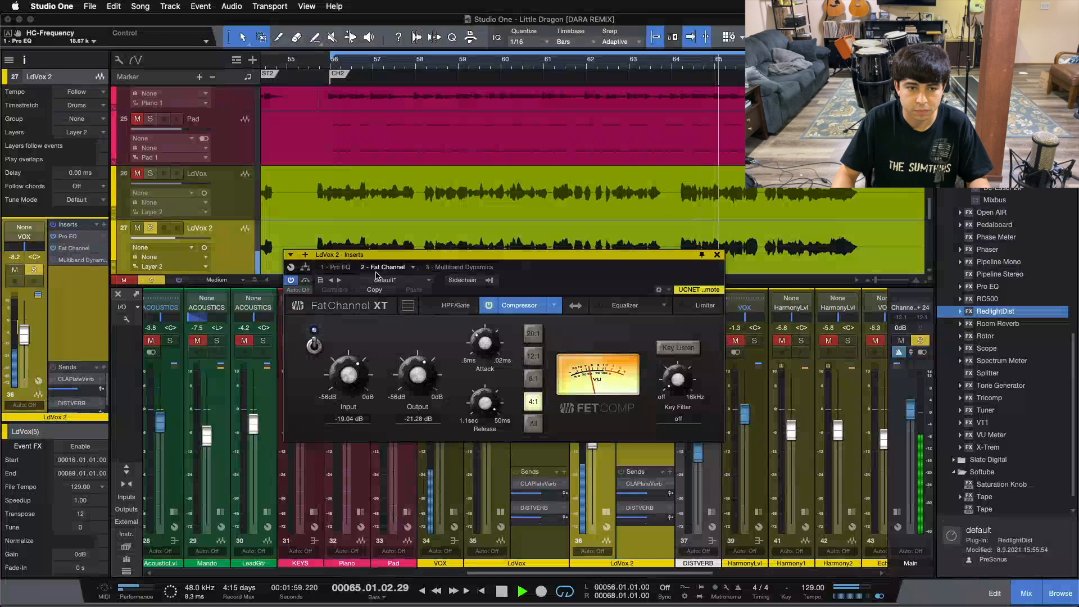
Enable Multiband Dynamics on LdVox 2 and lower the H band's low threshold to about -23.6 dB
click(455, 267)
click(291, 280)
drag(382, 254, 383, 224)
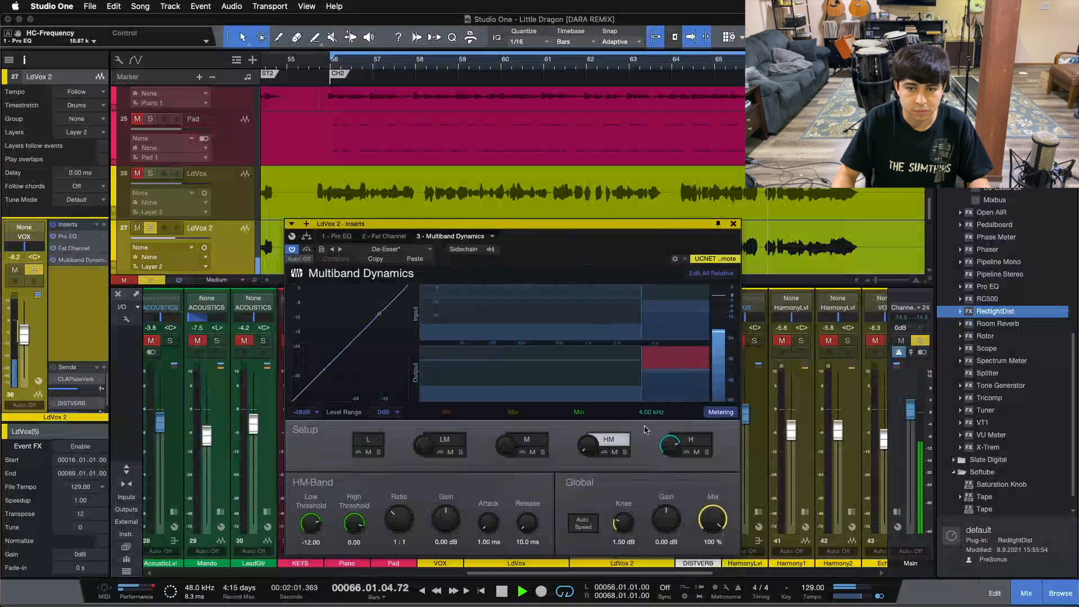
click(709, 440)
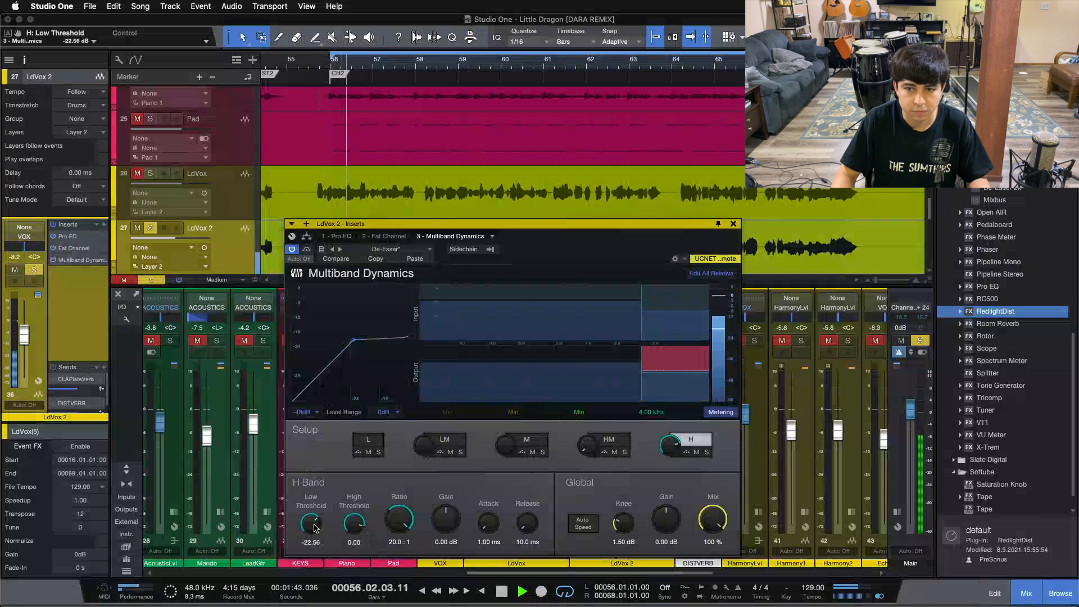
scroll(314, 527, down, 2)
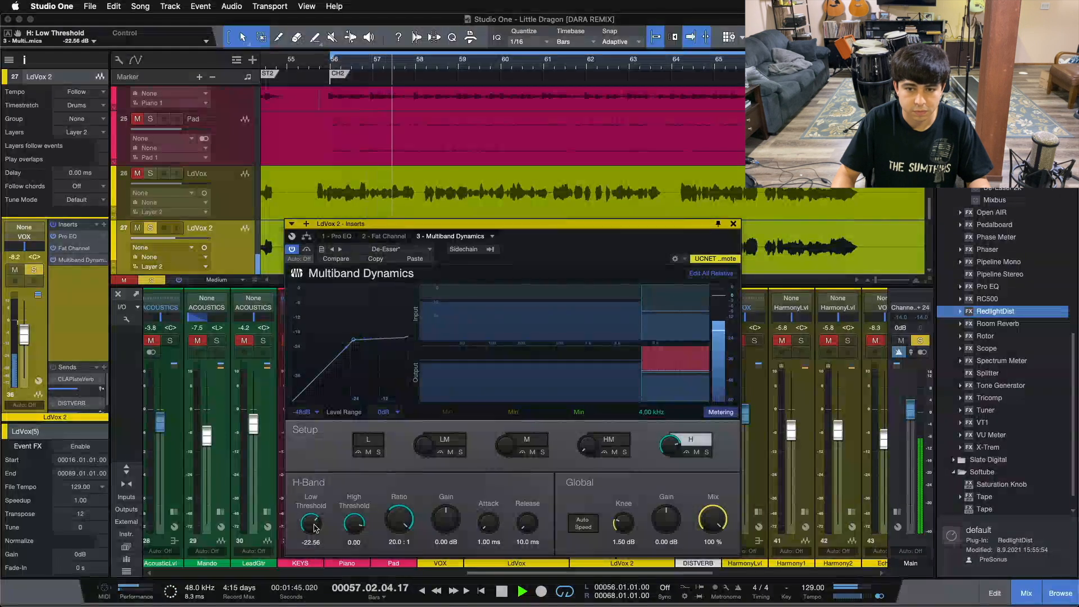
click(733, 225)
Stop playback and review the Pro EQ curve on LdVox 2
key(space)
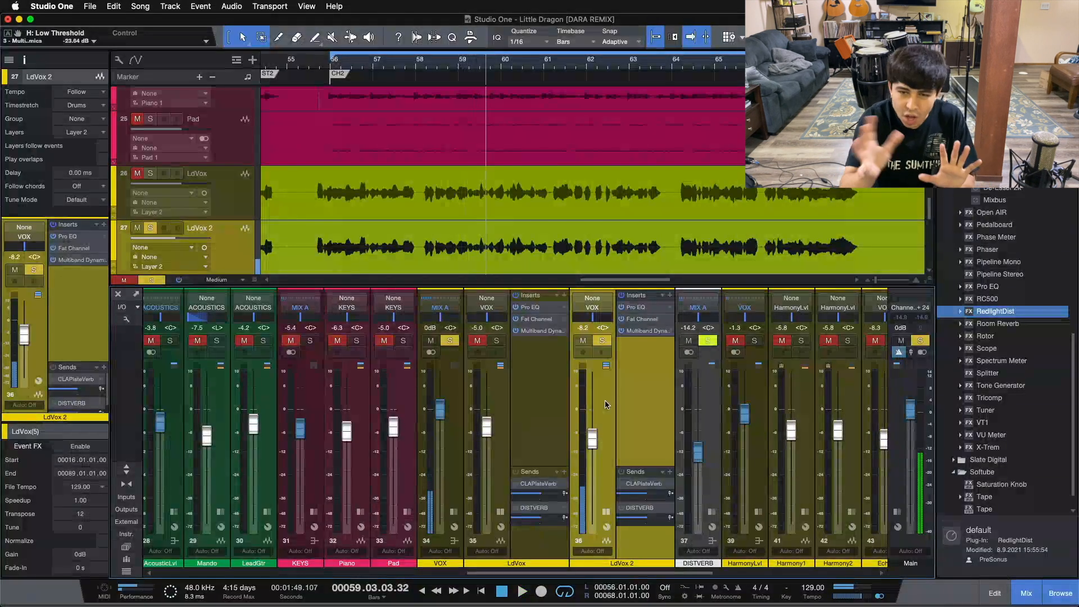
click(637, 308)
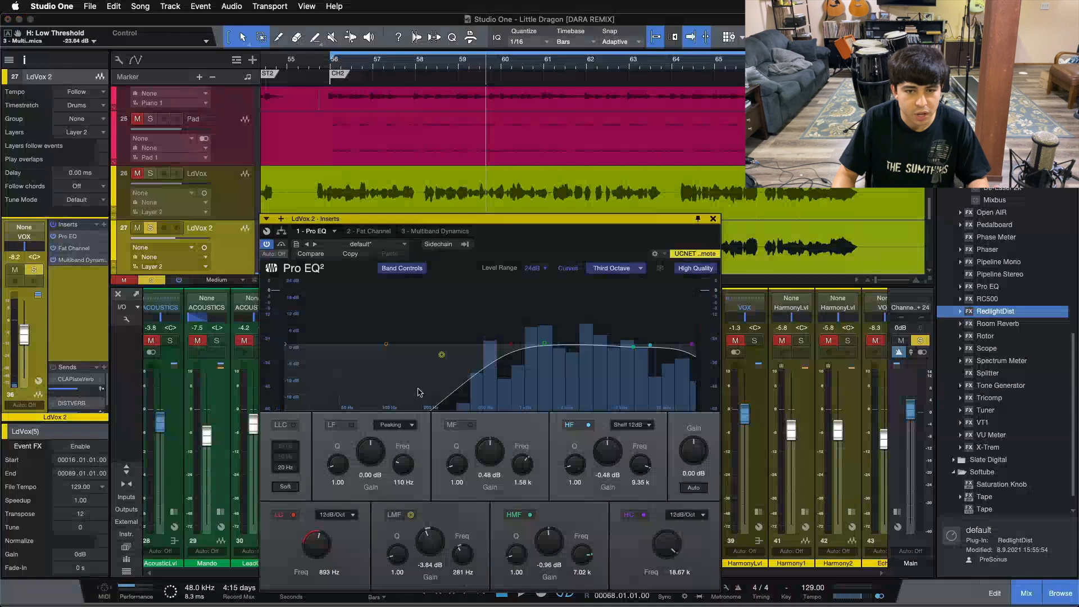
click(713, 218)
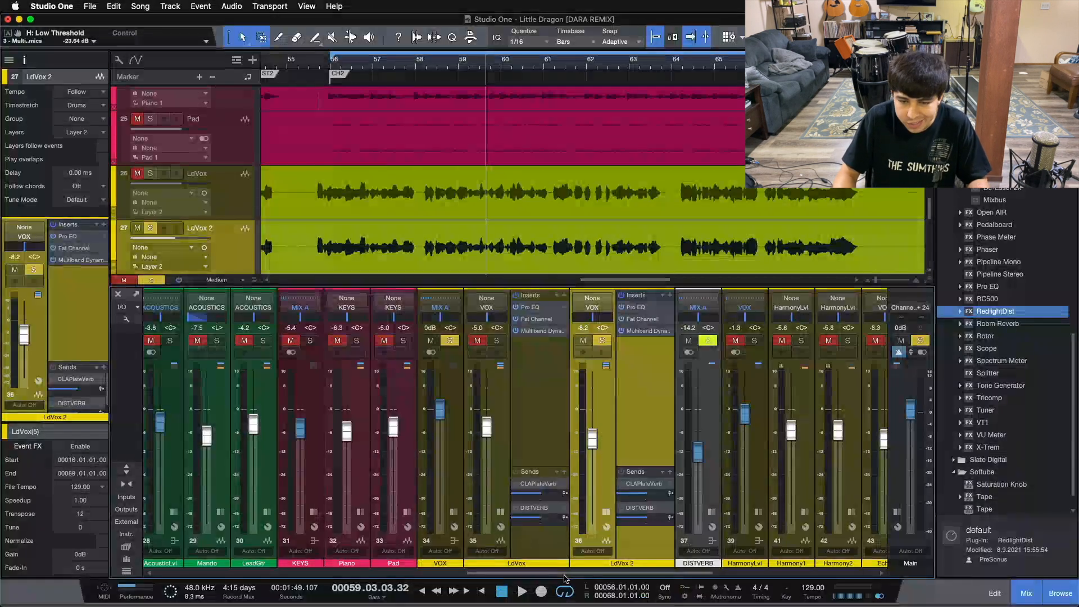
Expand the DISTVERB channel and copy its Room Reverb and Pro EQ onto the end of LdVox 2's inserts
drag(565, 574, 639, 569)
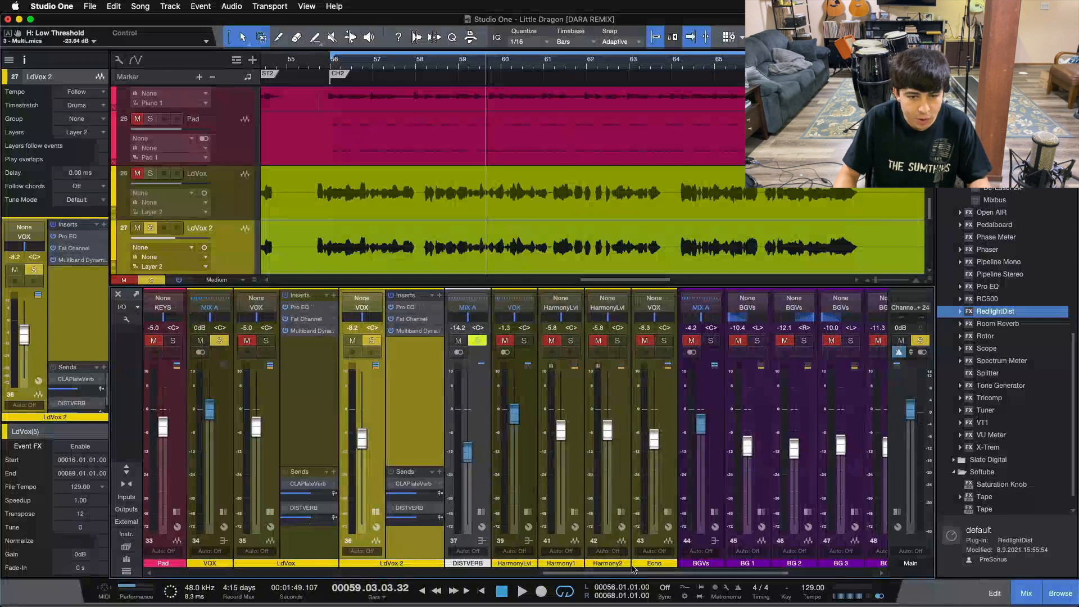
click(481, 512)
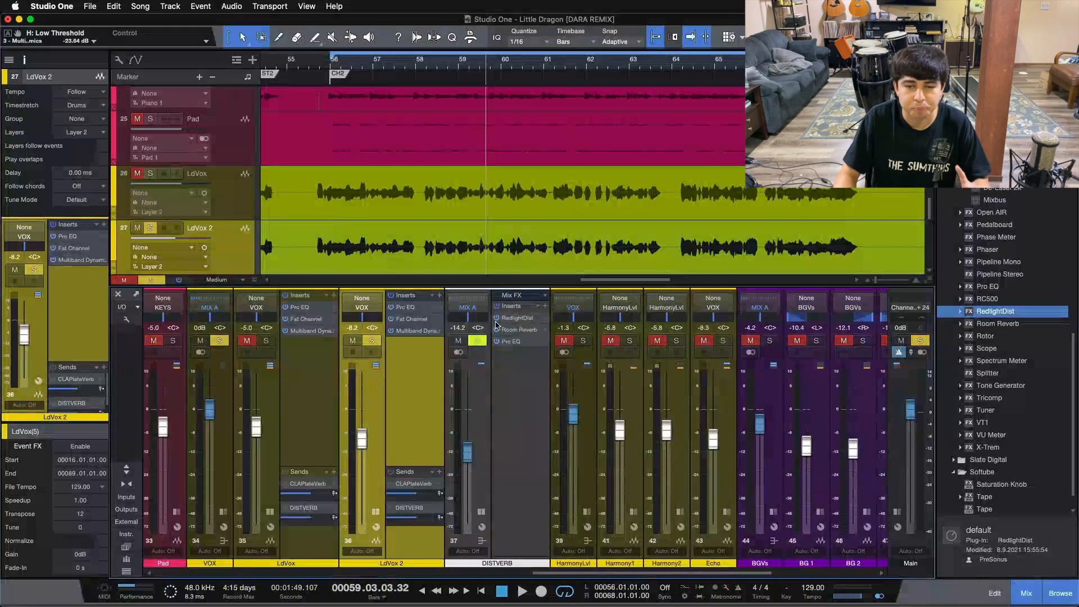
drag(518, 330, 425, 354)
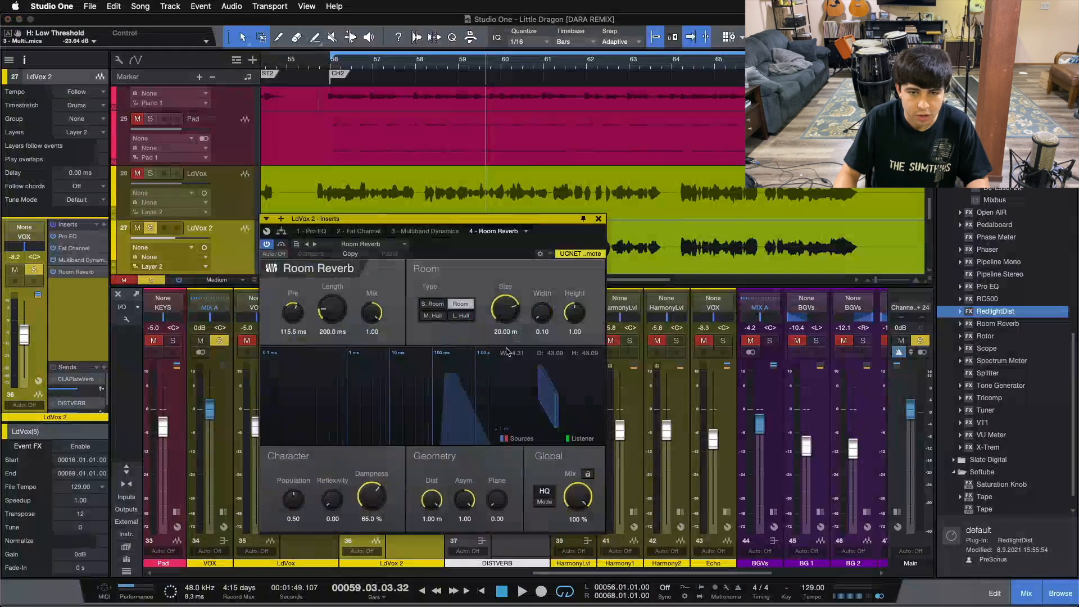
click(599, 219)
drag(511, 341, 424, 383)
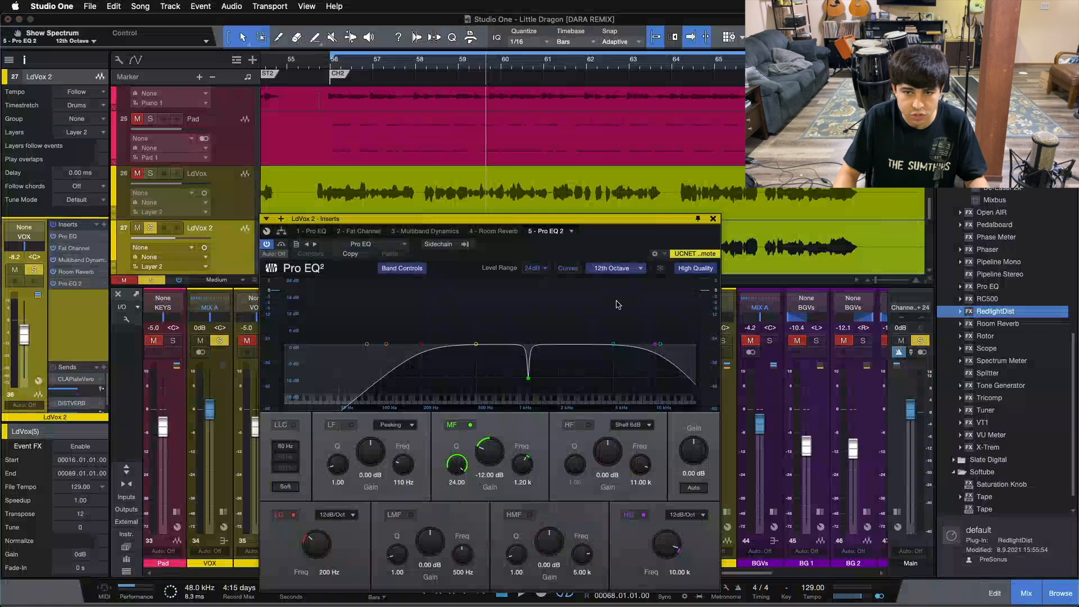
Remove the CLAPlateVerb and DISTVERB sends from LdVox 2 and close its Pro EQ window
drag(616, 248, 794, 208)
right_click(388, 490)
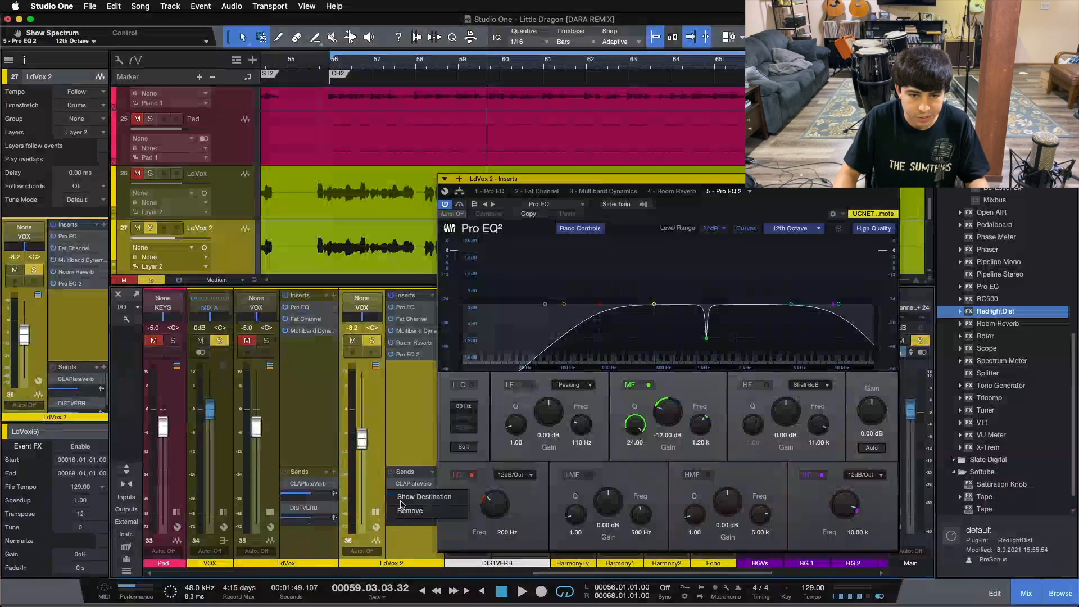
click(409, 510)
right_click(405, 484)
click(409, 510)
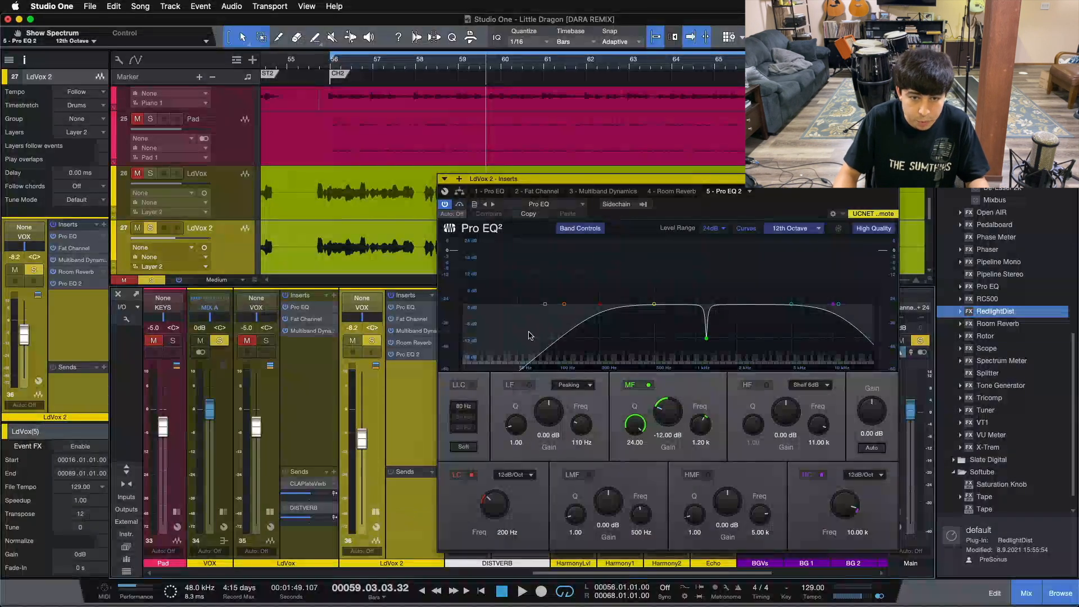
click(891, 179)
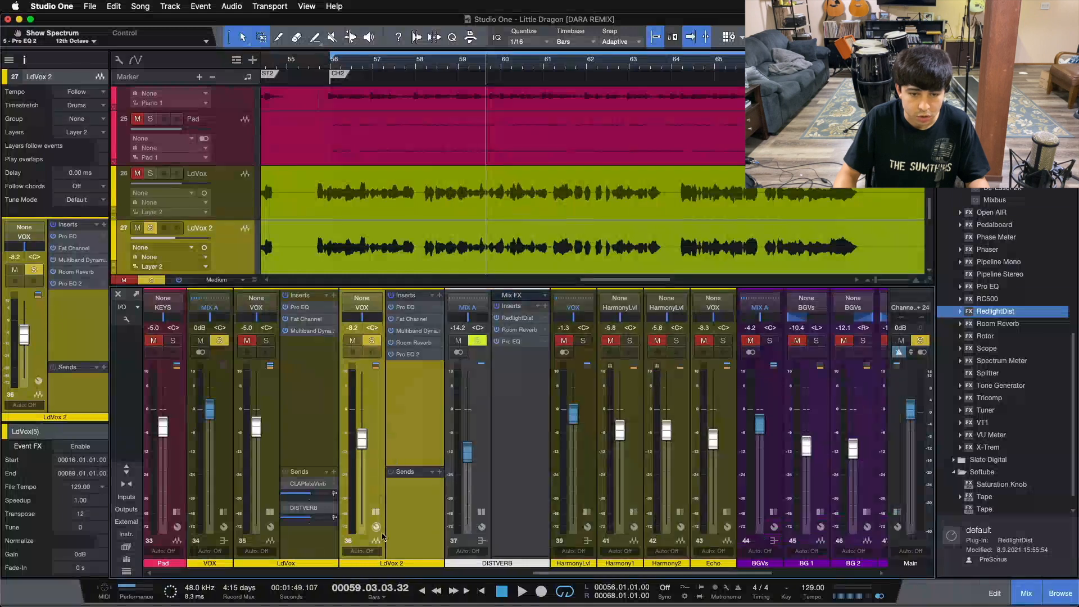
Colour the LdVox 2 channel white and rename it OCTVERB
click(489, 562)
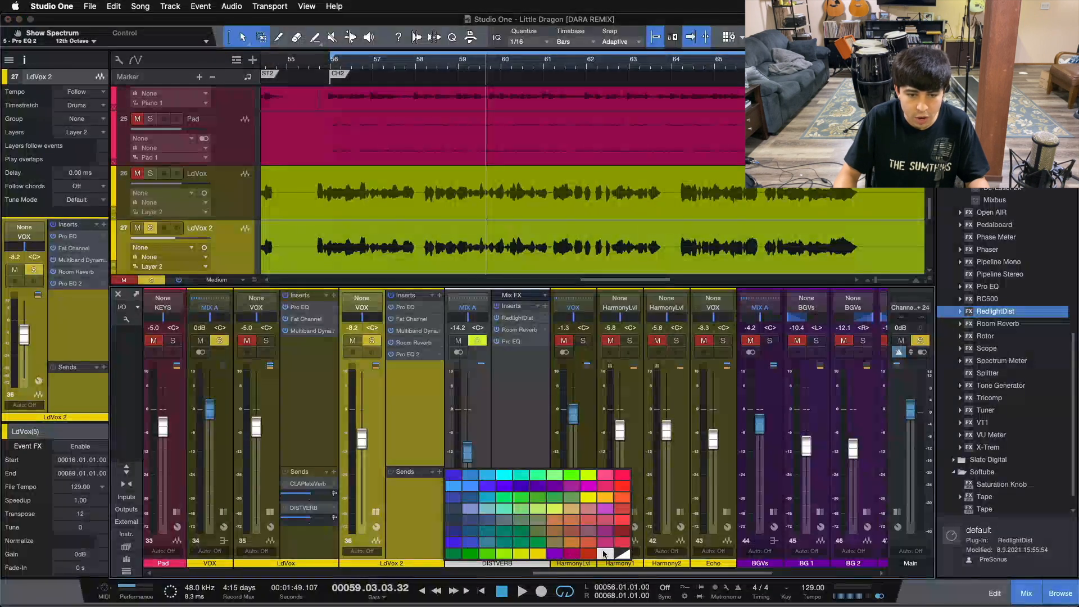
click(604, 554)
double_click(383, 562)
text(OCTVERB)
key(Return)
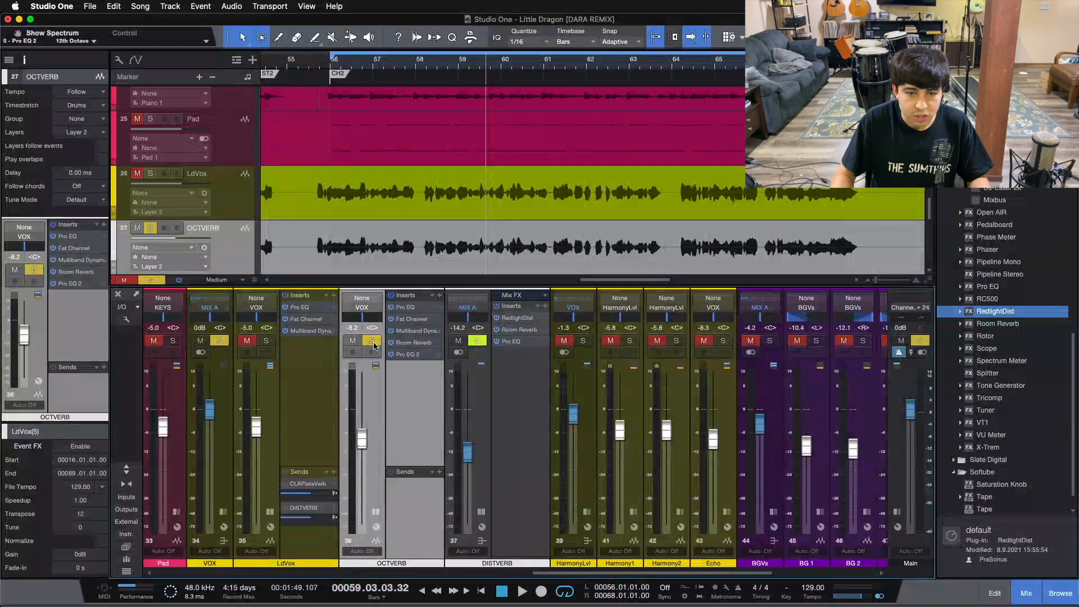
Play the soloed OCTVERB from bar 56, open its Room Reverb and switch the track to stereo
key(space)
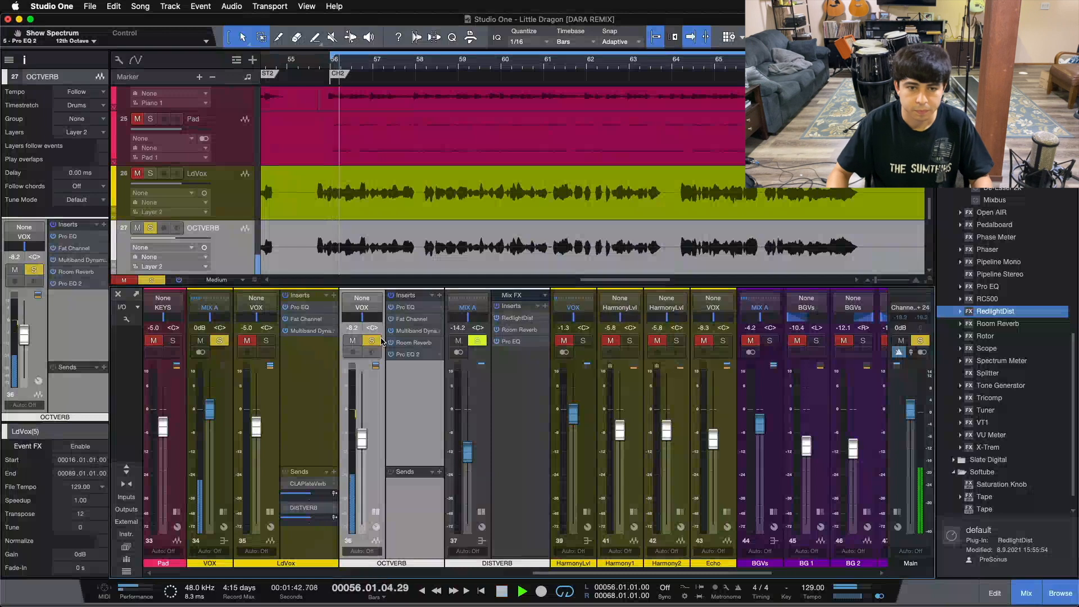
click(413, 342)
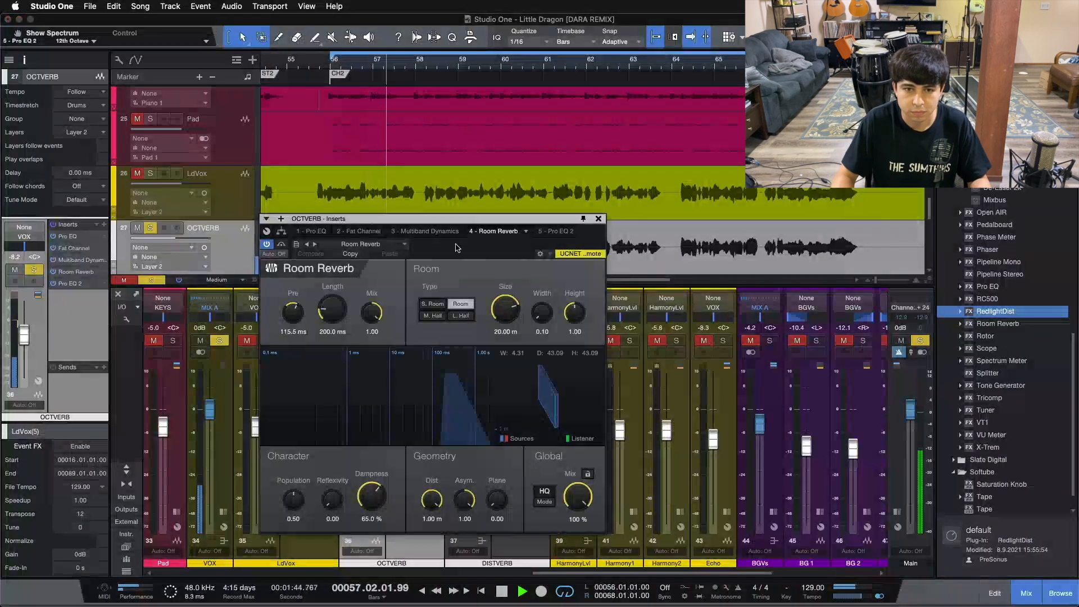
drag(491, 219, 665, 219)
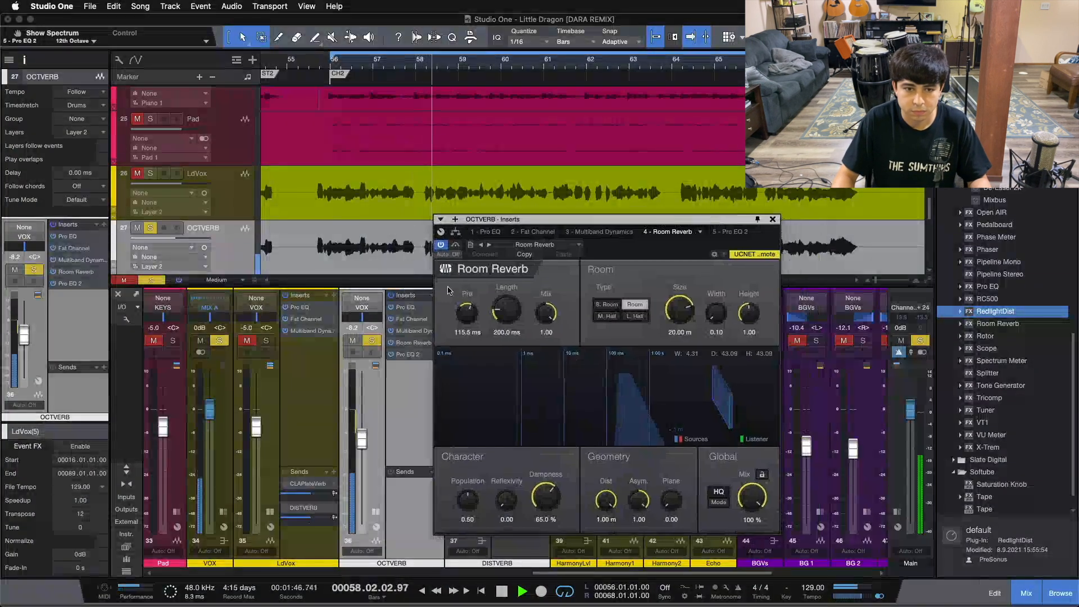
click(229, 250)
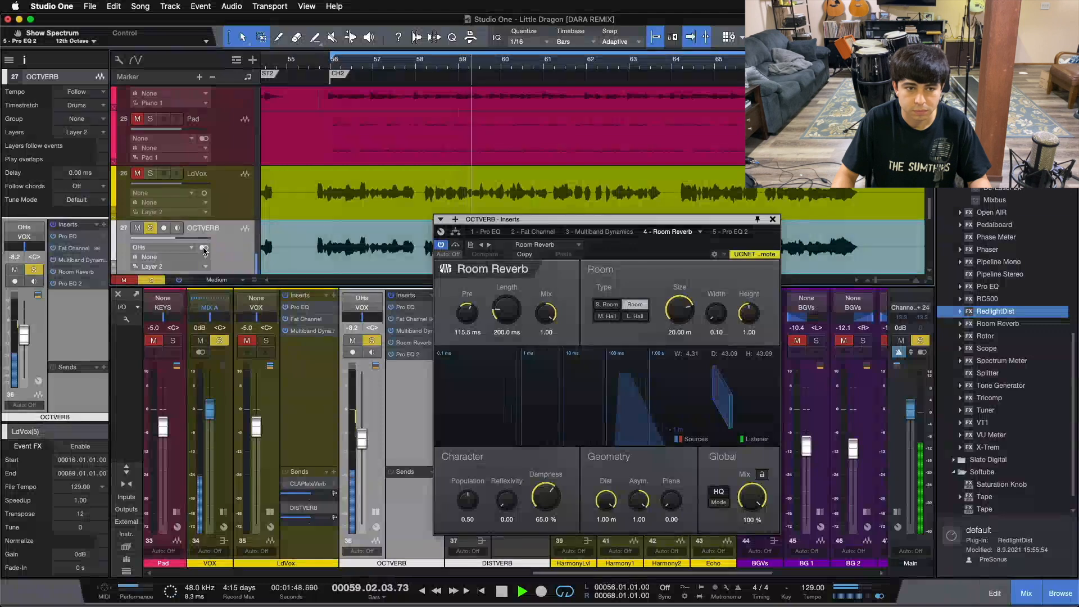
Review OCTVERB's Fat Channel and second Pro EQ and lower the channel fader to about -12.1 dB
click(724, 232)
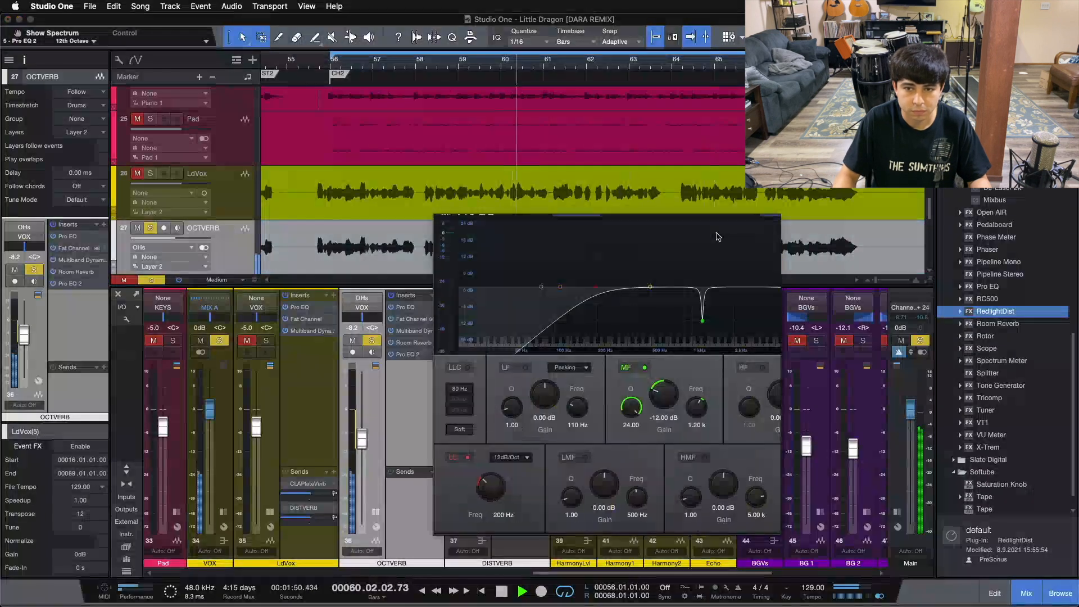
click(538, 232)
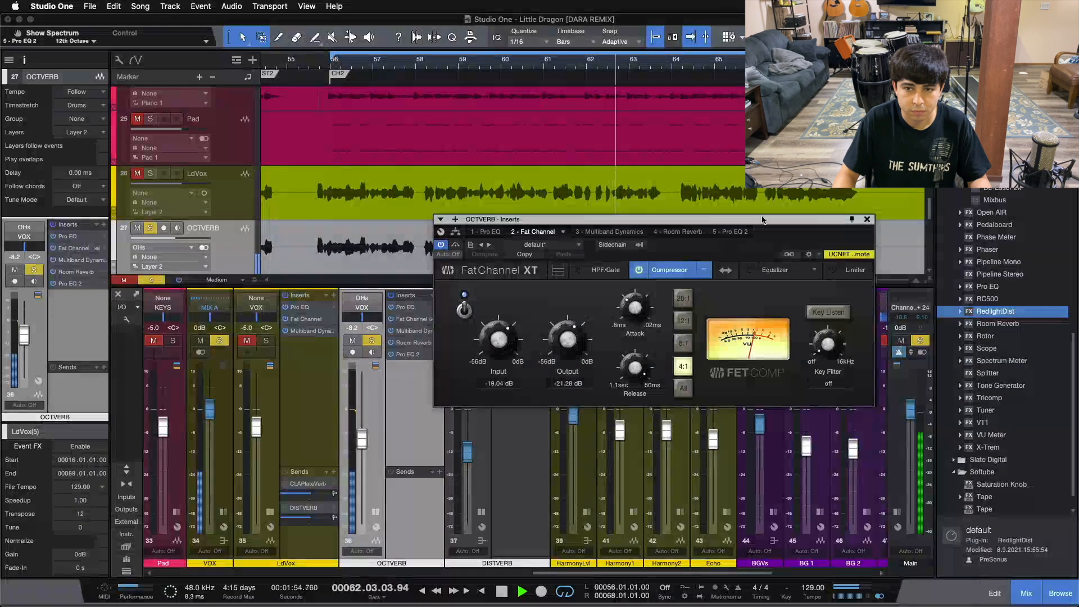
click(733, 231)
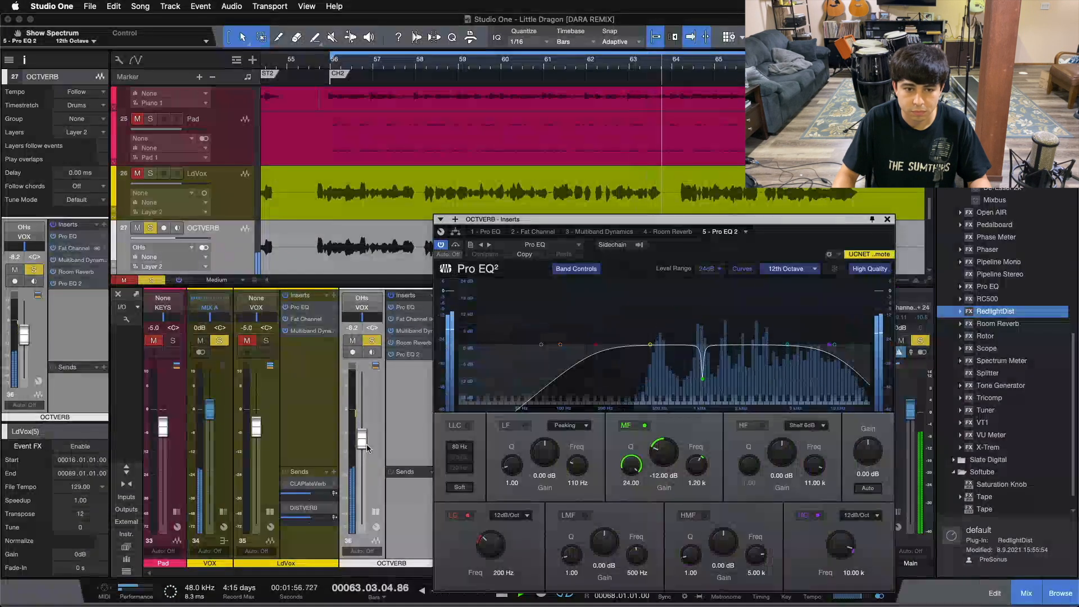
drag(363, 456, 362, 467)
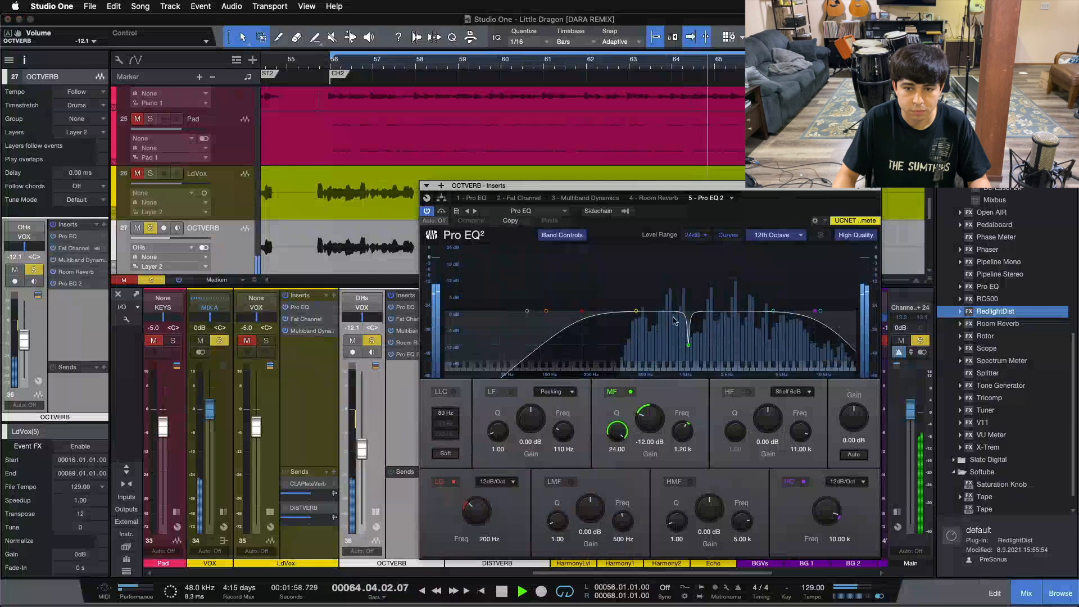
Set the low cut to 480 Hz and the high cut to about 7.10 kHz in OCTVERB's second Pro EQ, then stop playback
drag(485, 509, 486, 507)
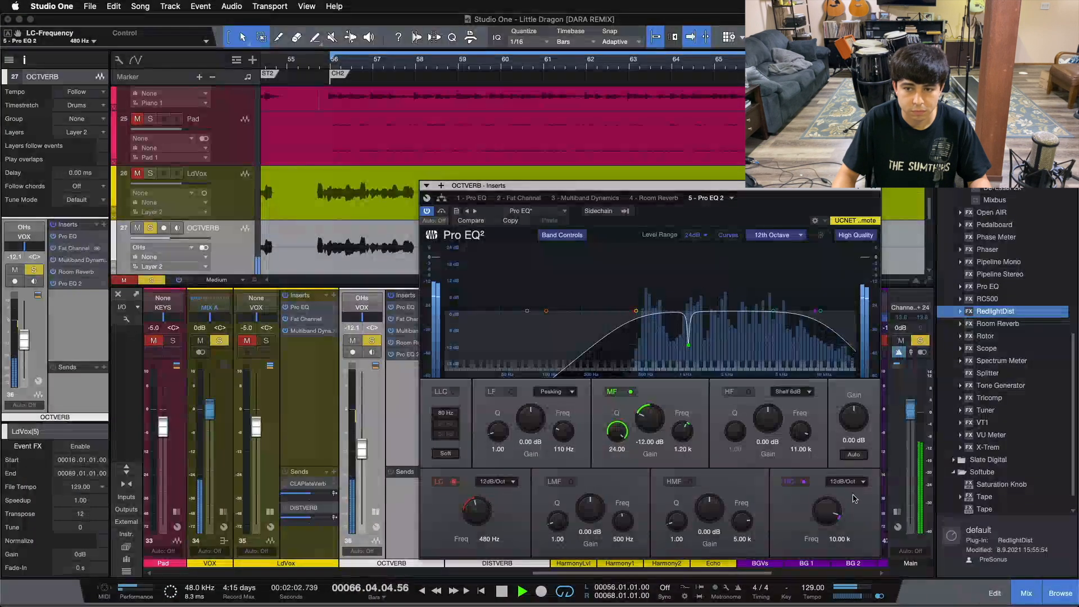
drag(836, 507, 835, 508)
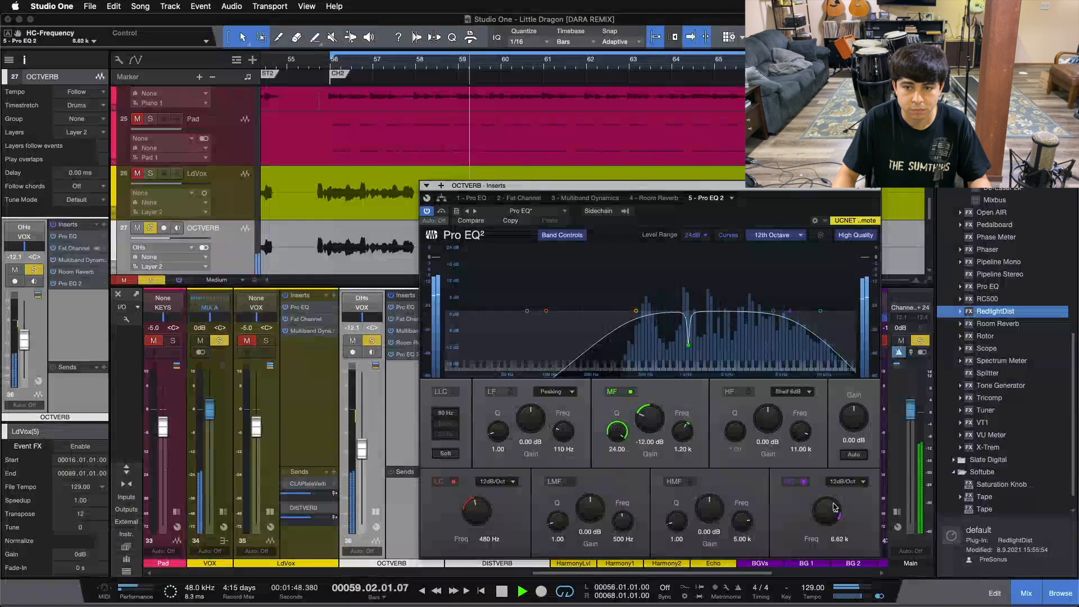
click(874, 186)
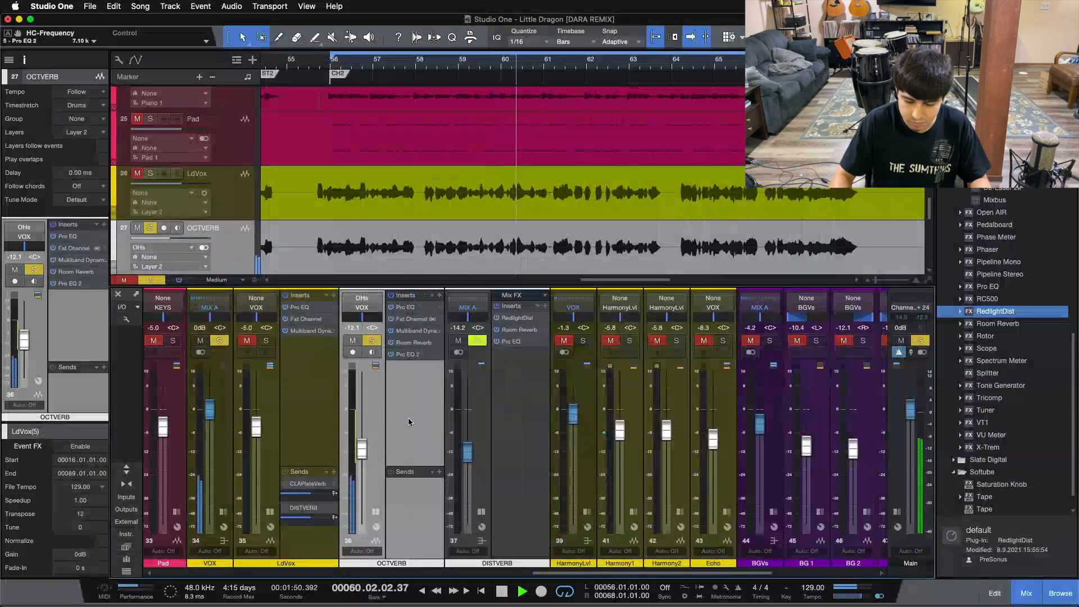
key(space)
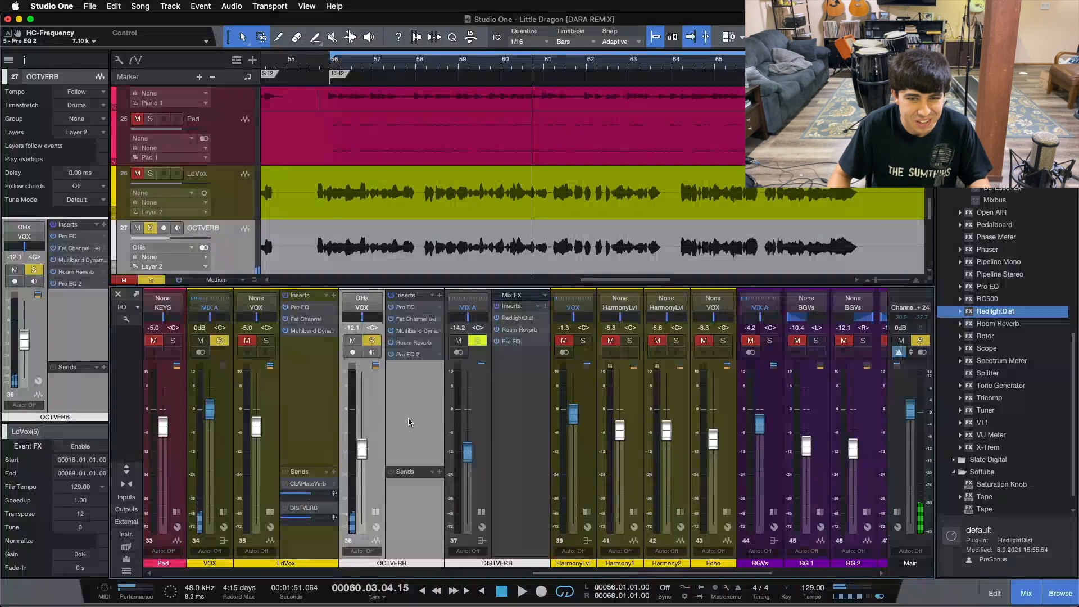
Unsolo OCTVERB and balance it against the full mix from bar 56 with its fader at about -13.3 dB
key(s)
mouse_move(366, 453)
mouse_down()
mouse_move(366, 477)
mouse_move(366, 417)
mouse_move(367, 444)
mouse_up()
key(KP_1)
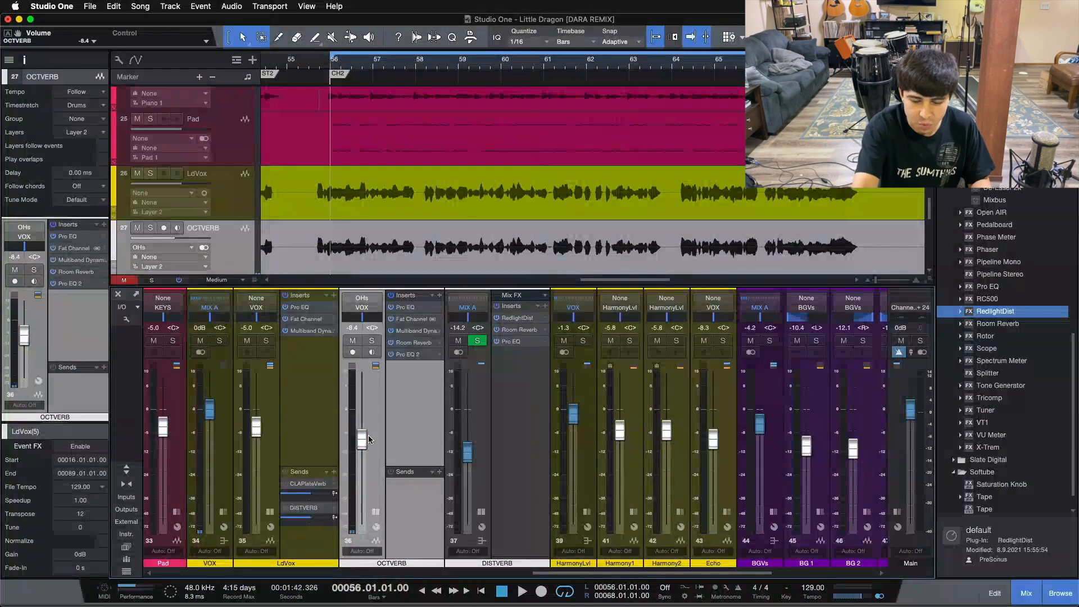
key(space)
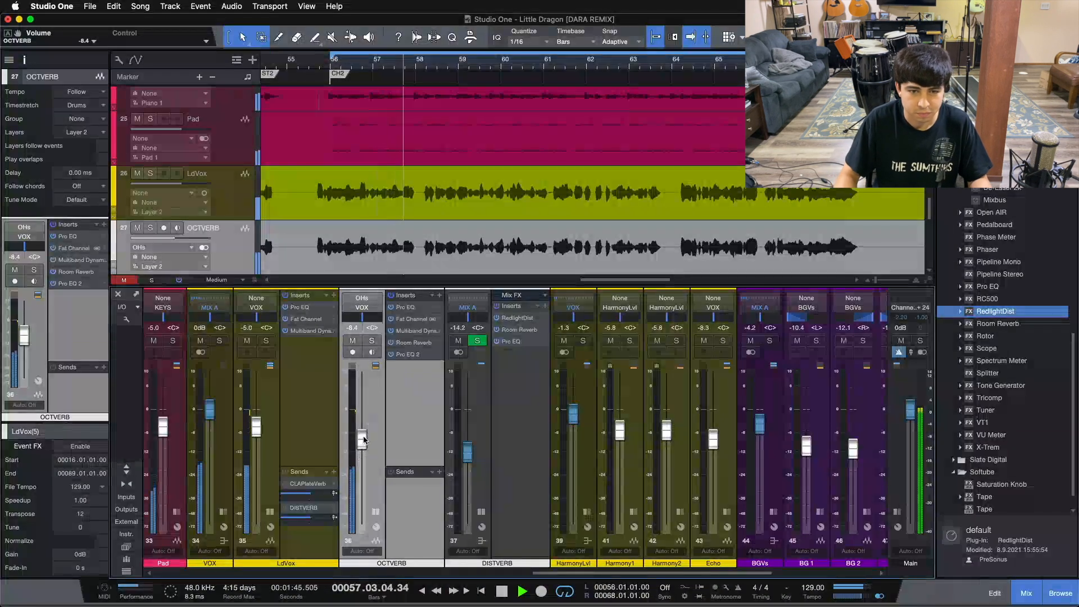
drag(362, 440, 366, 444)
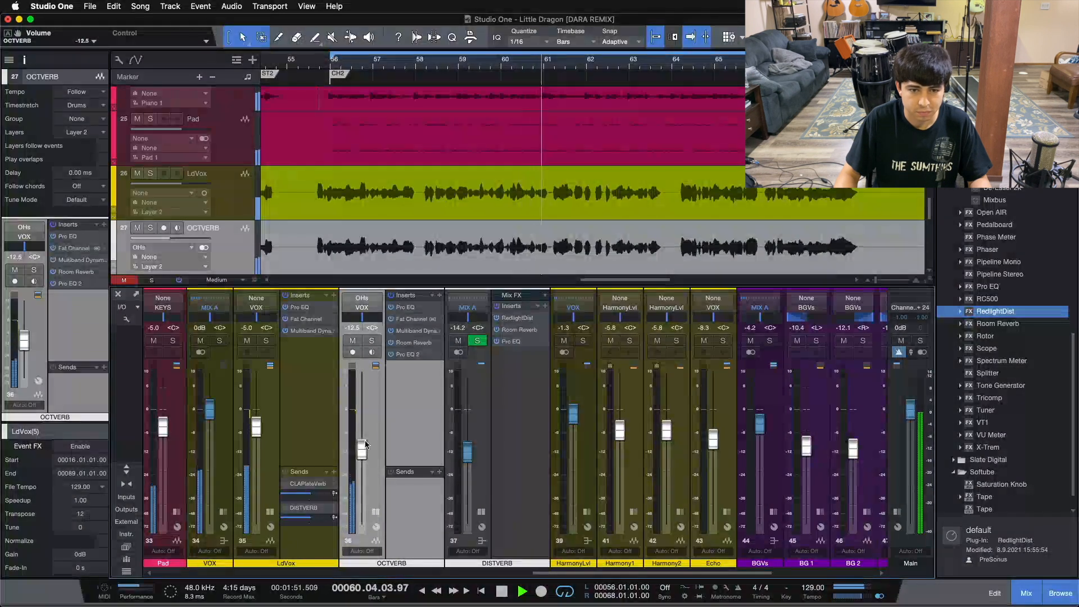
Lock the global Mix setting in OCTVERB's Room Reverb and close the plug-in window
click(405, 344)
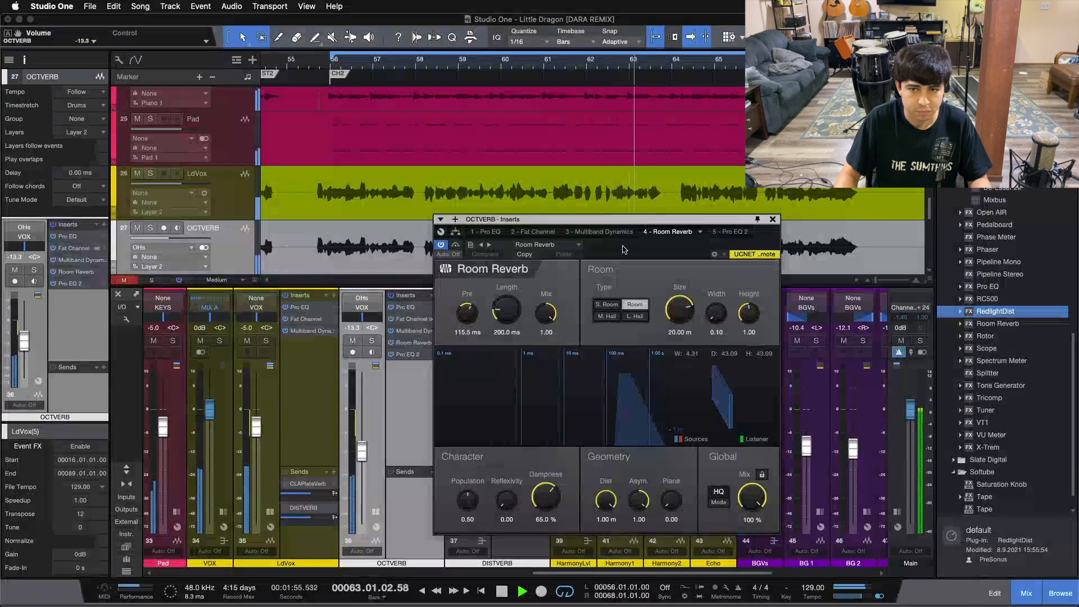
click(763, 474)
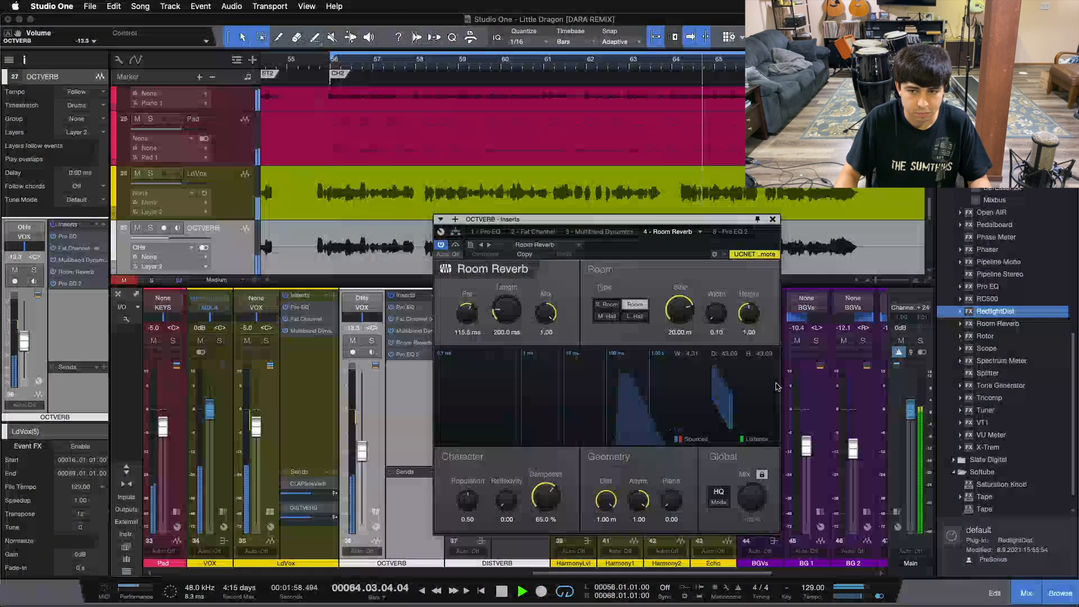
click(773, 219)
Lower OCTVERB's fader to about -22.5 dB and compare the mix with the channel muted and unmuted
drag(362, 451, 362, 461)
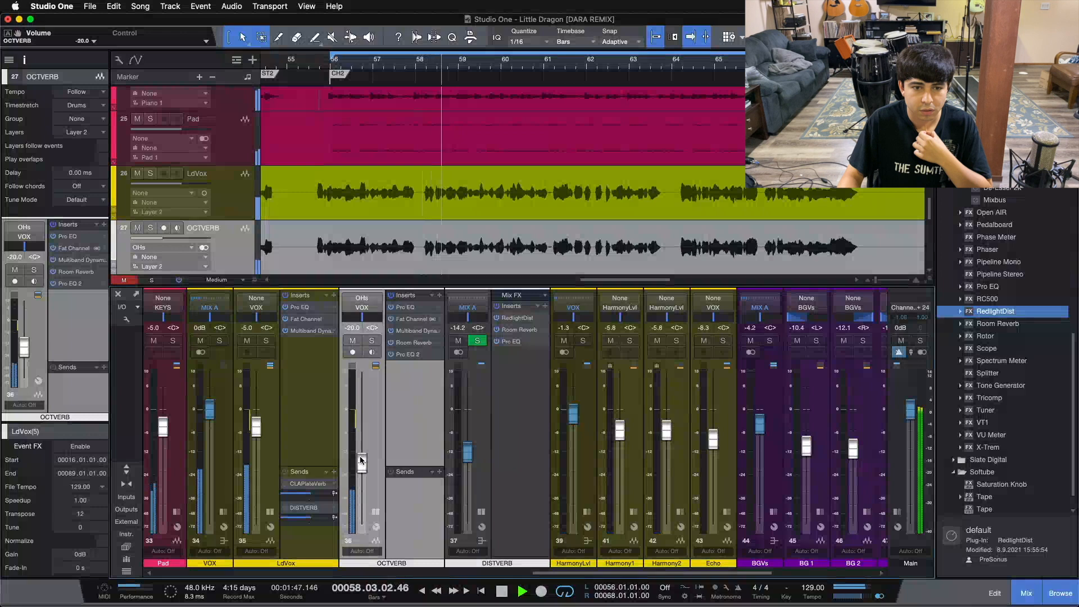
click(357, 344)
click(357, 344)
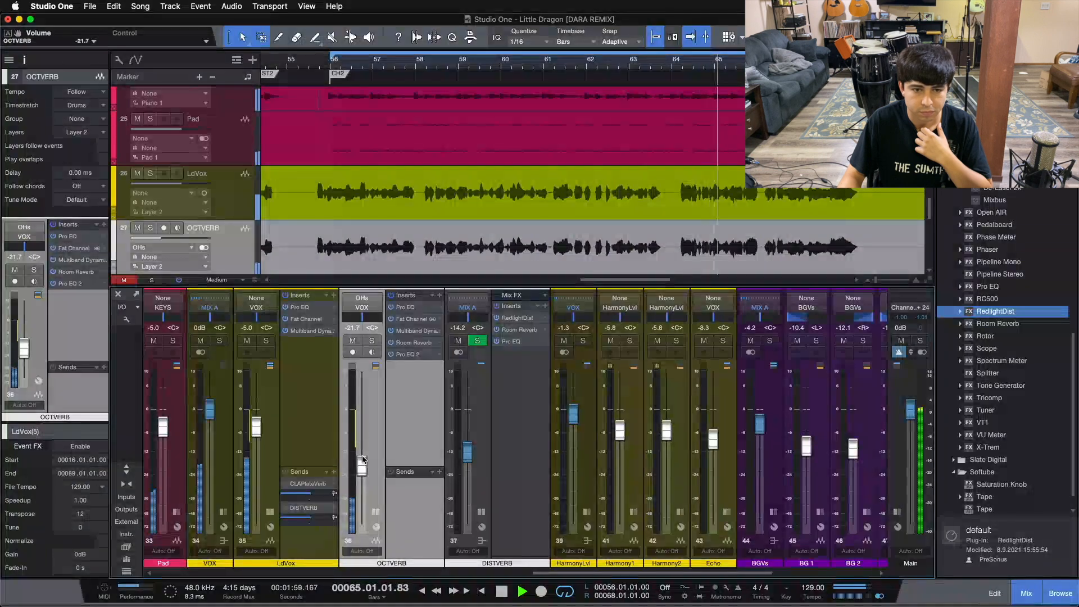
click(353, 340)
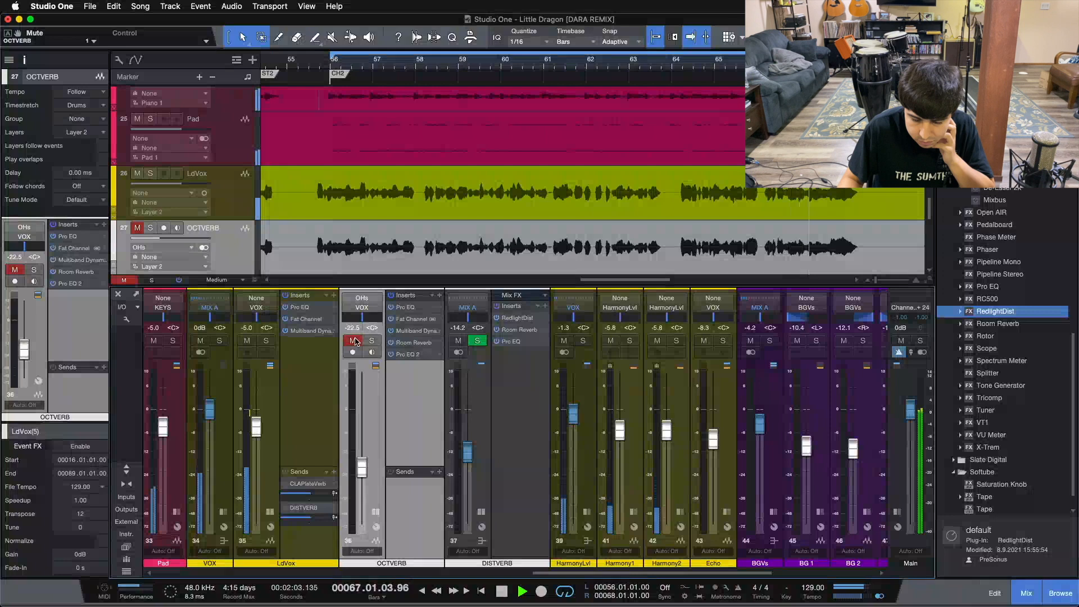
click(353, 340)
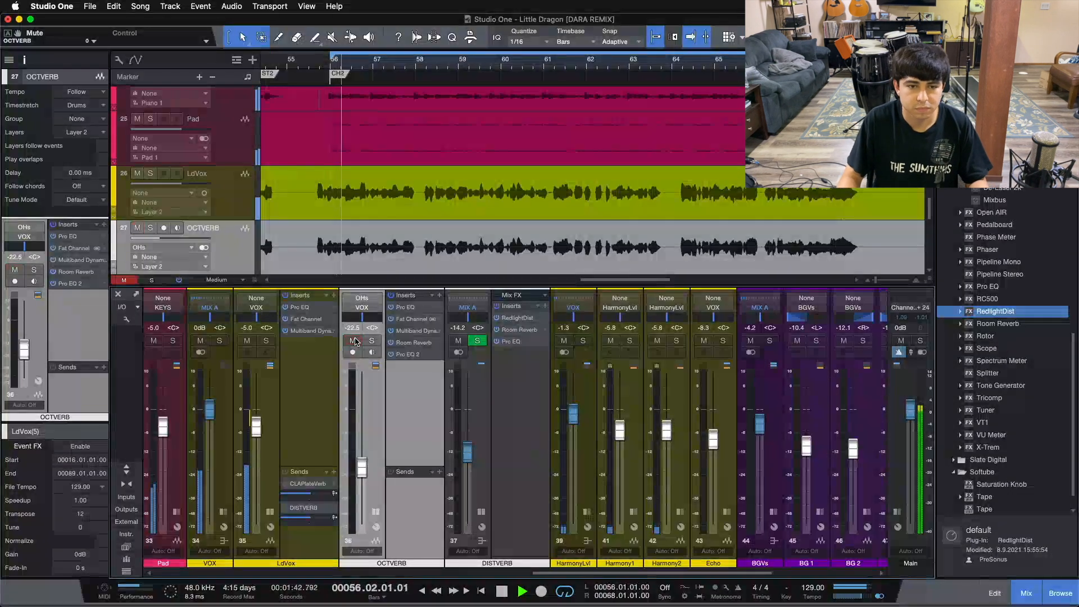
Replay the chorus, fine-tune OCTVERB's fader to about -22.5 dB and mute the channel
drag(363, 461, 363, 458)
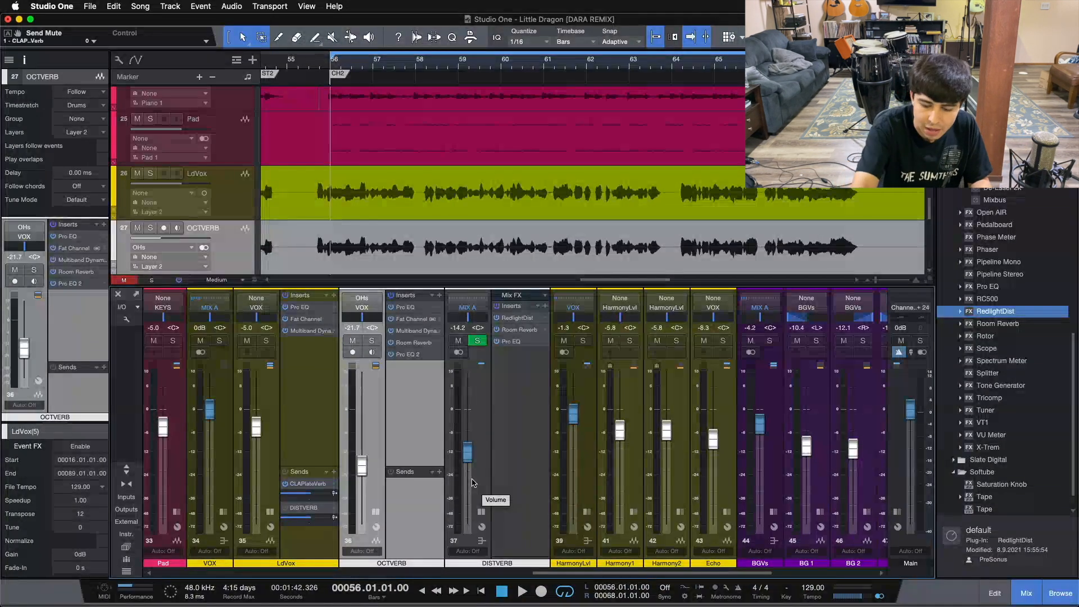
key(space)
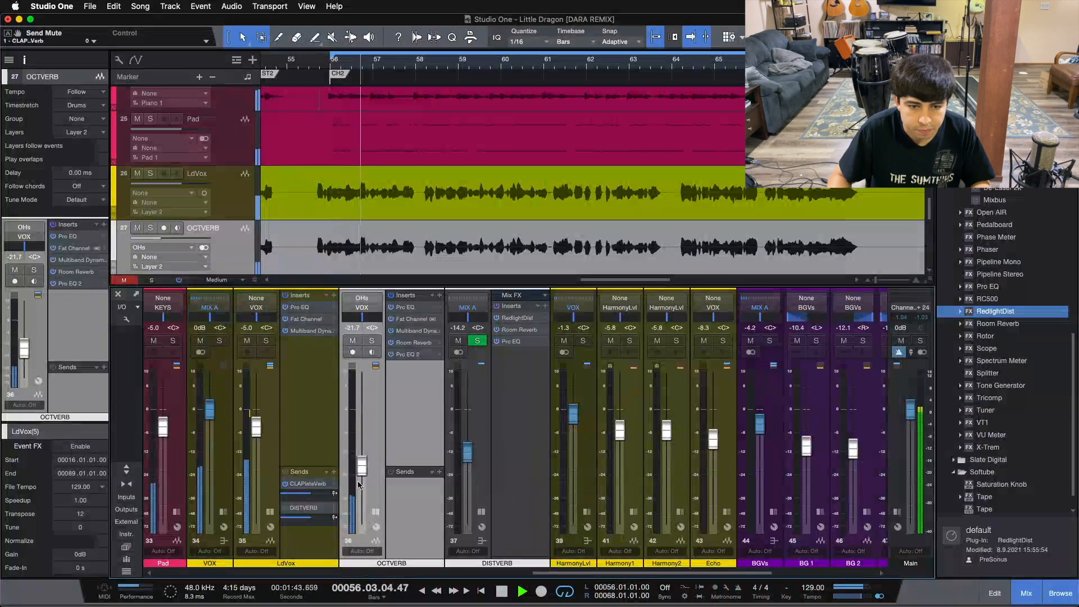
drag(357, 472, 361, 464)
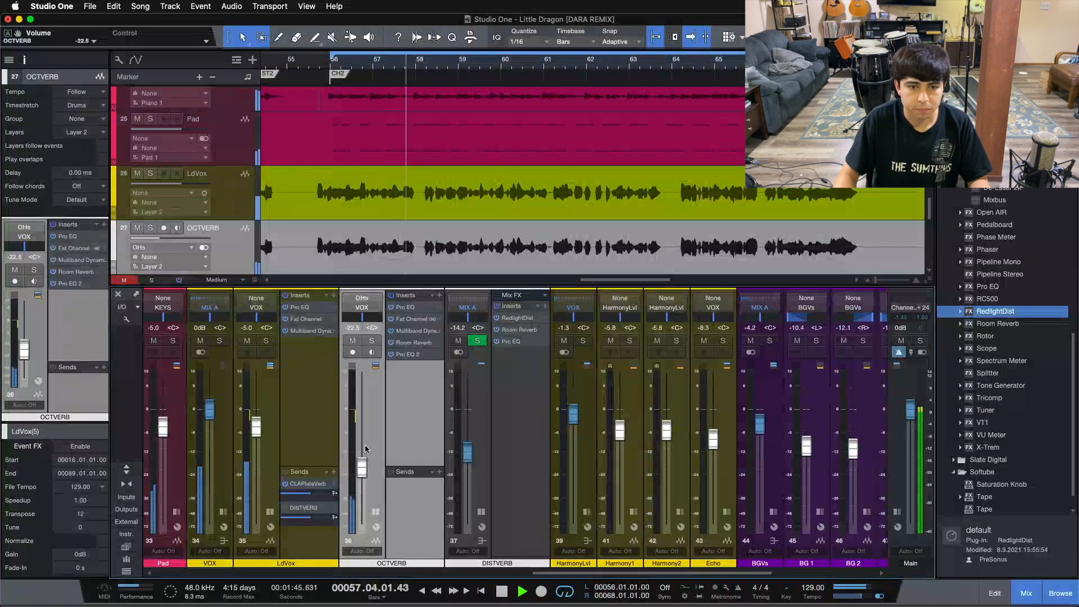
click(353, 341)
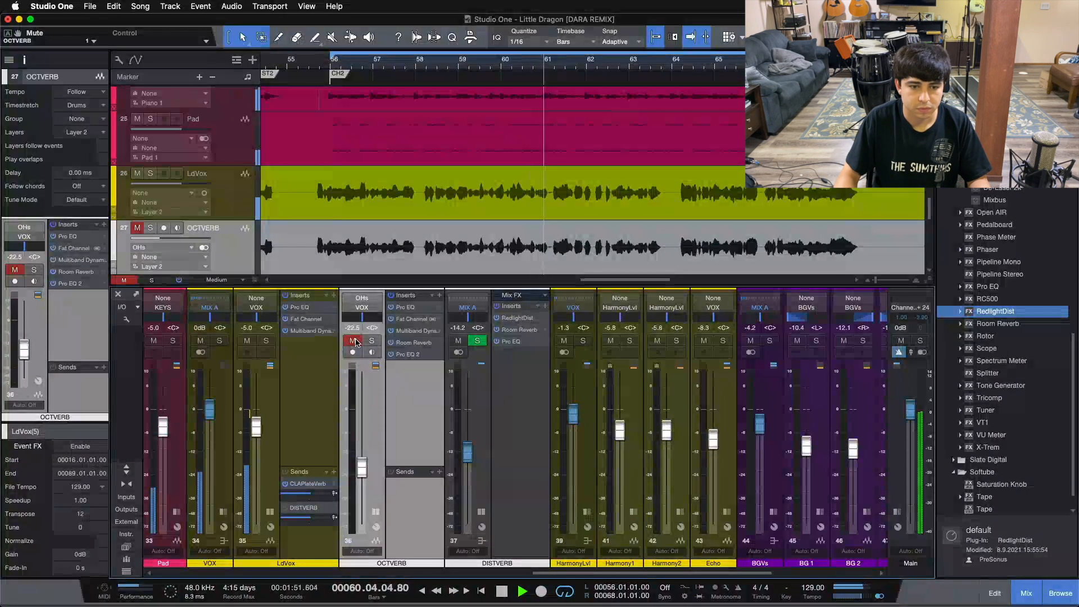
Expand the CLAPlateVerb channel and review its insert effects
drag(550, 573, 651, 573)
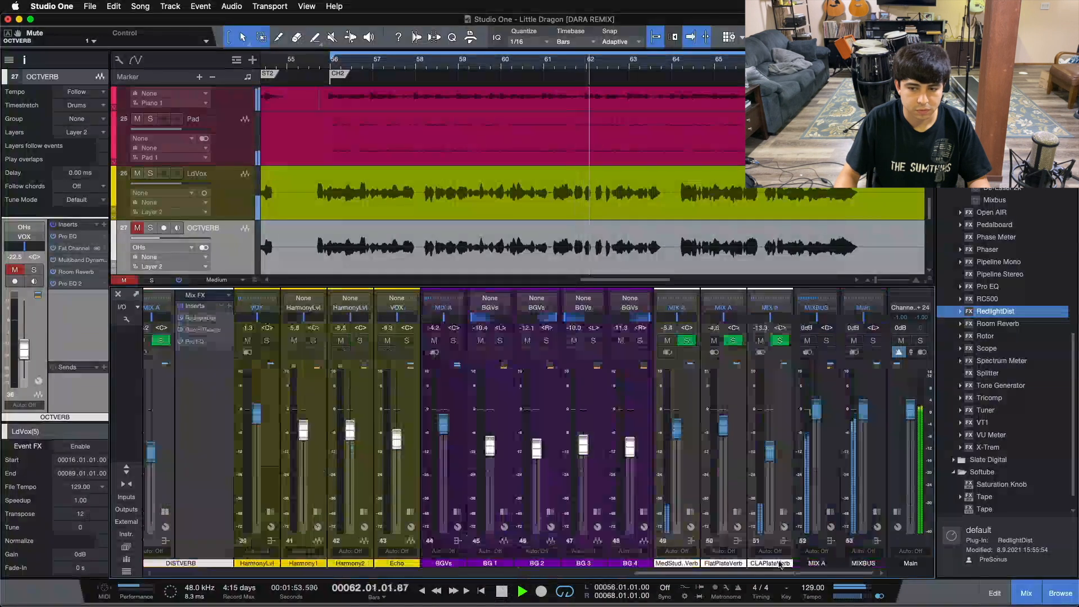
click(783, 511)
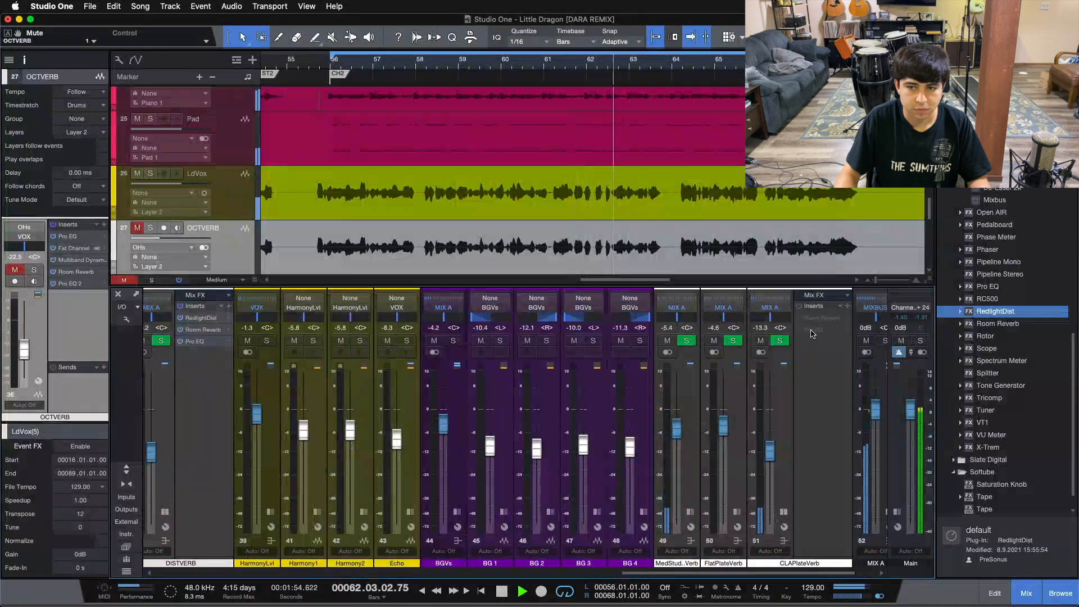
click(840, 306)
click(882, 562)
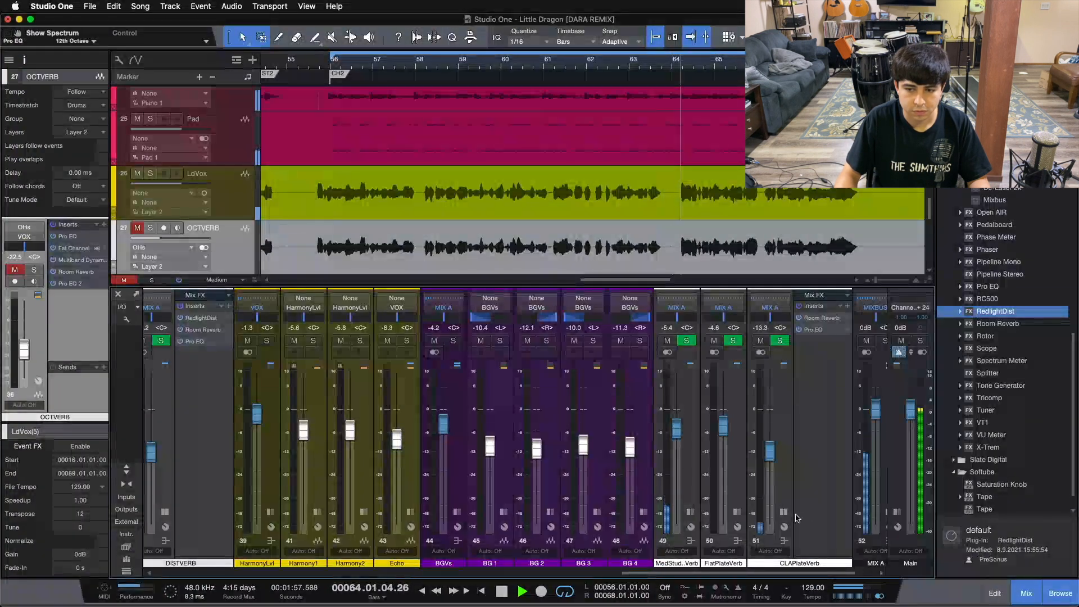
Unmute OCTVERB to hear it in the mix and stop playback
drag(766, 574, 634, 574)
click(449, 341)
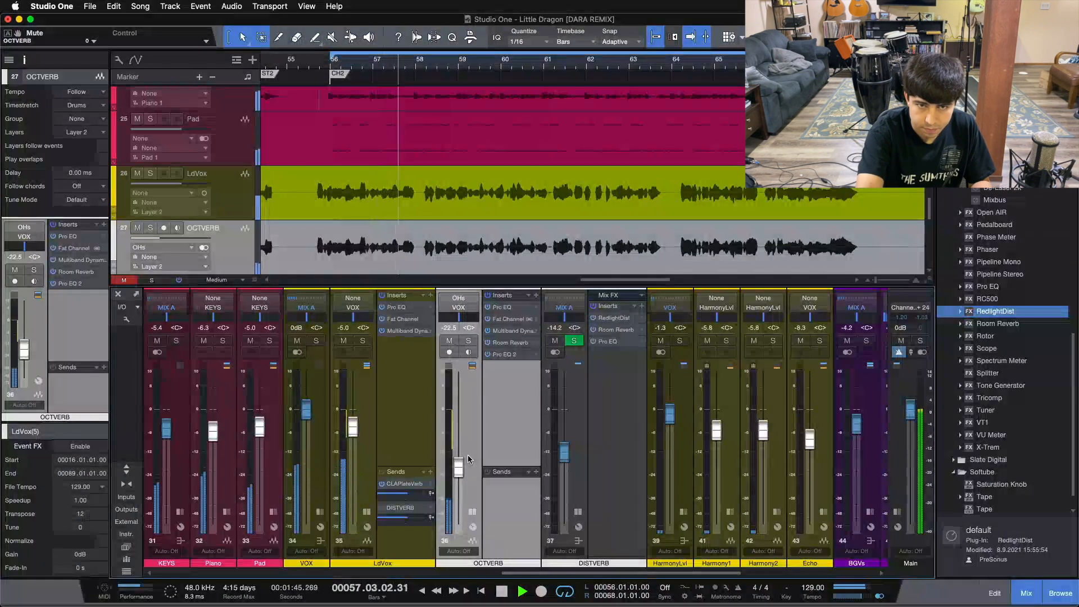
key(space)
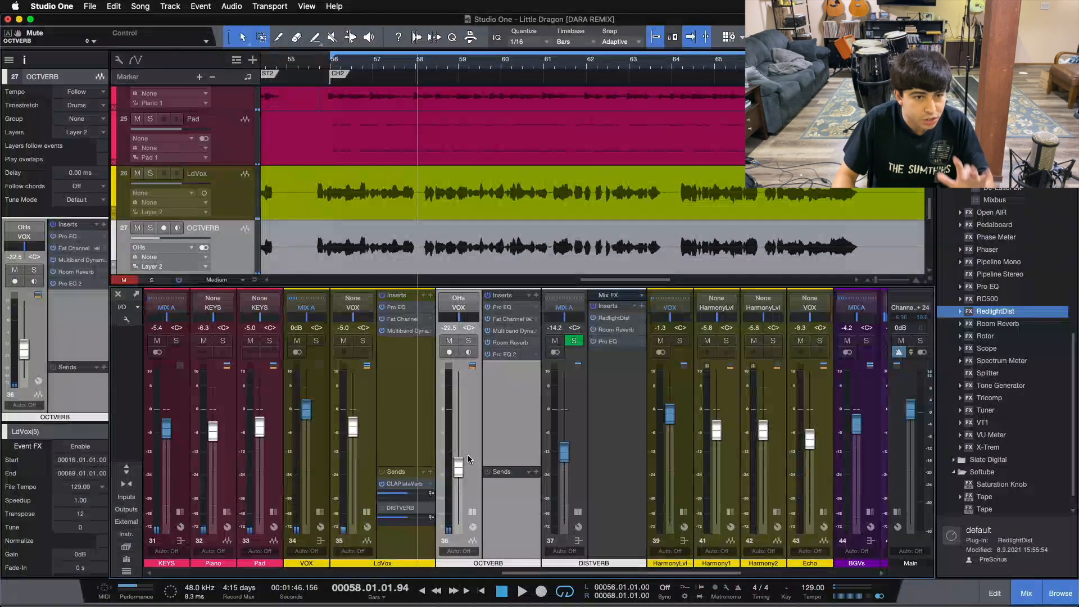
Hide the mixer, duplicate the OCTVERB track together with its vocal event and show the full length of the event
key(F3)
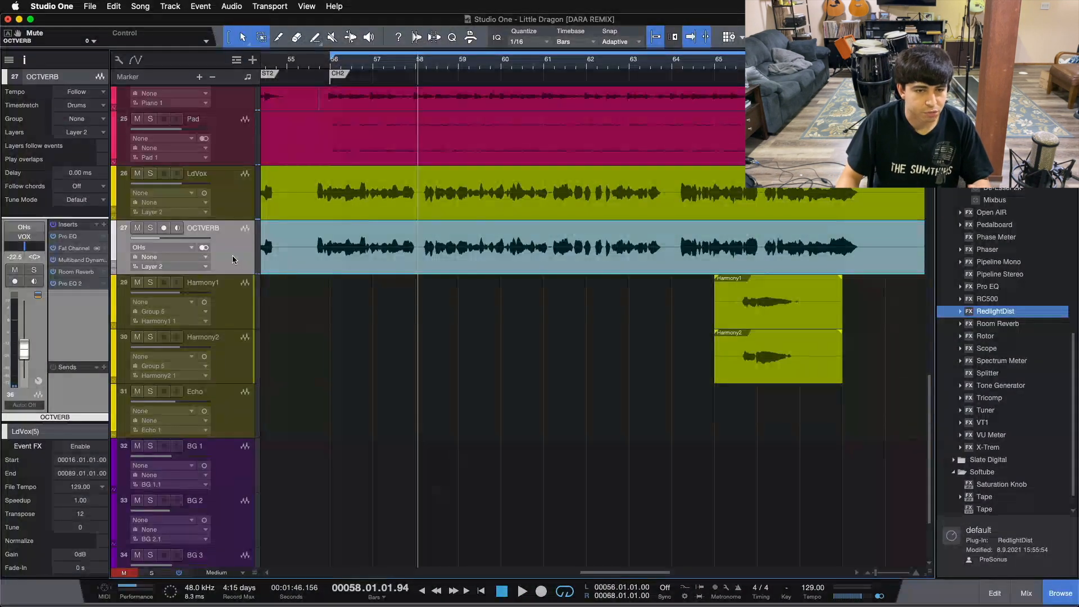
right_click(234, 258)
click(314, 353)
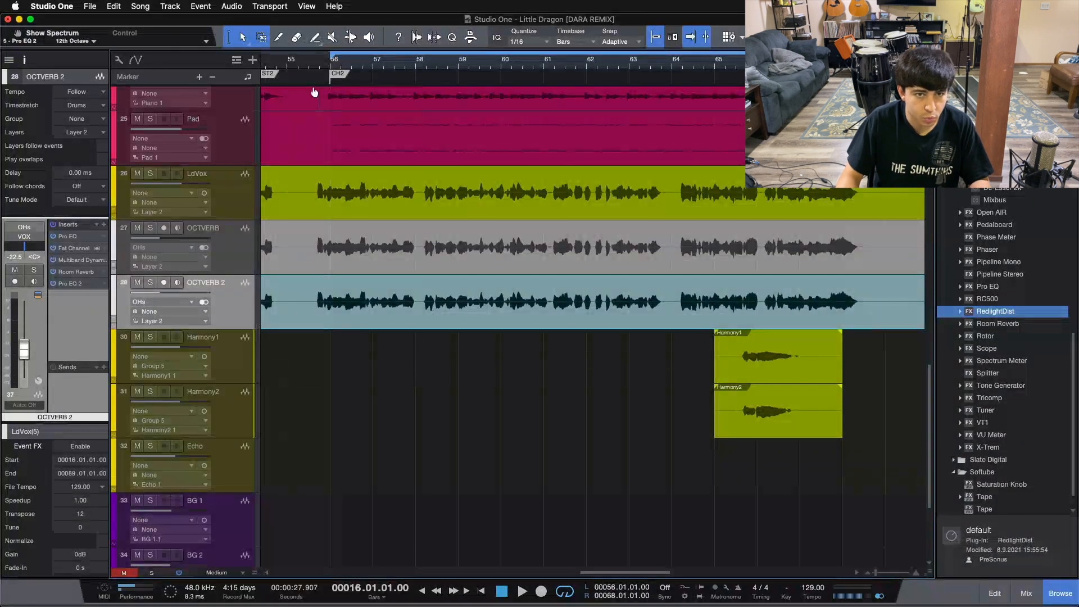
drag(310, 65, 416, 37)
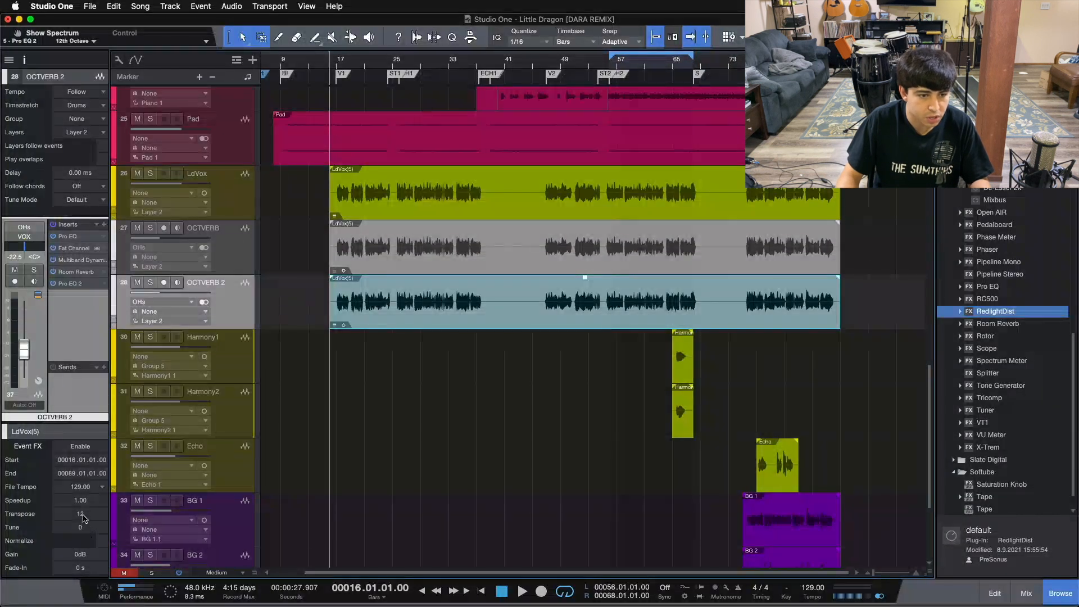
Clear all inserts from the OCTVERB channel and copy LdVox's insert chain onto it
key(F3)
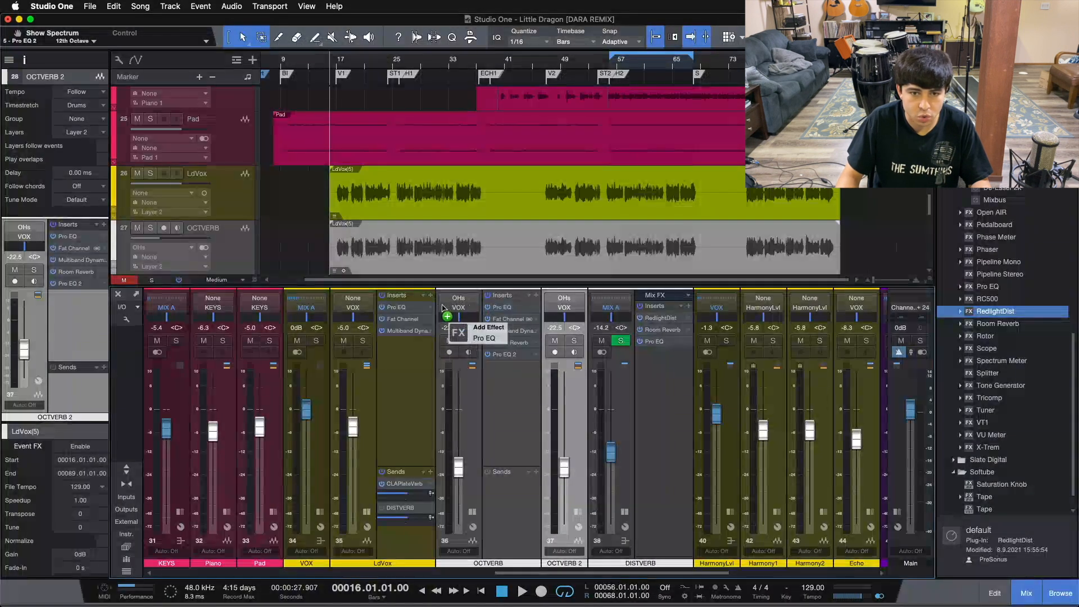
click(529, 295)
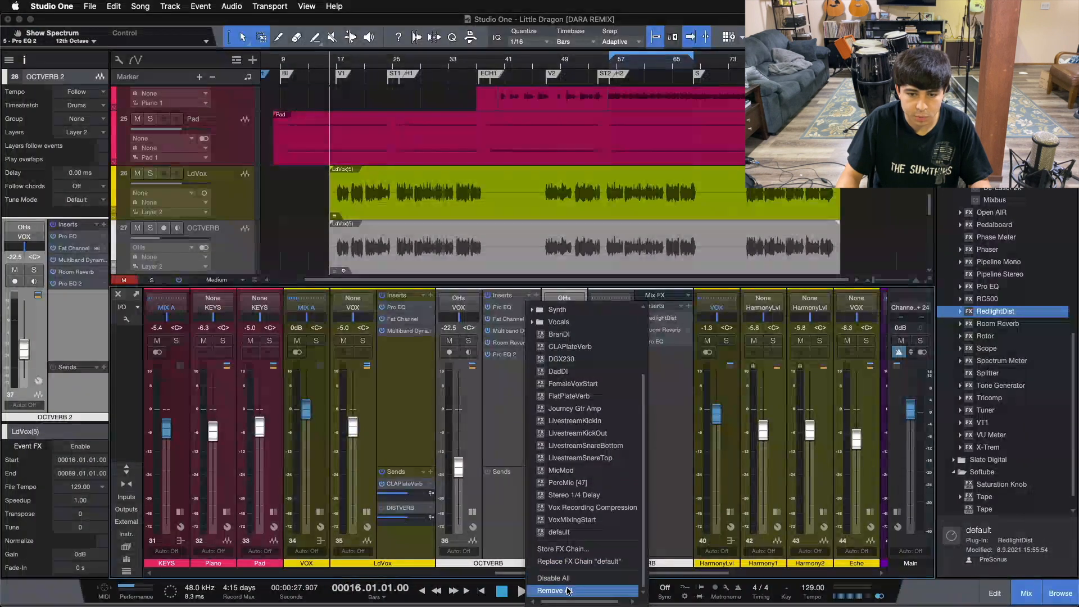
click(554, 590)
drag(397, 295, 519, 323)
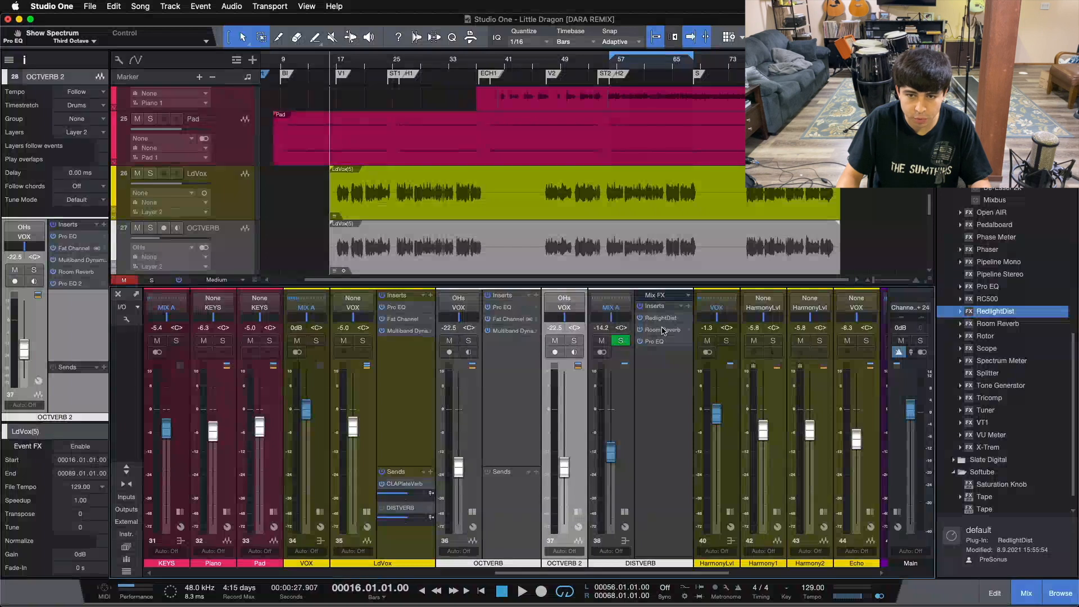
Copy DISTVERB's Room Reverb and Pro EQ onto the OCTVERB channel and raise its fader to about -5.7 dB
drag(499, 335, 501, 341)
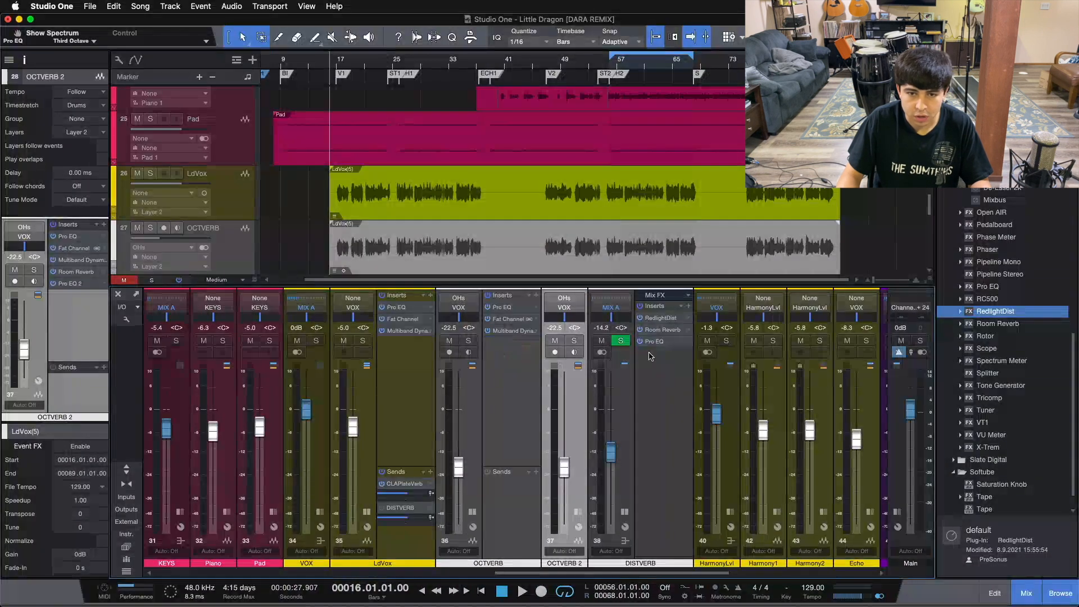
click(773, 219)
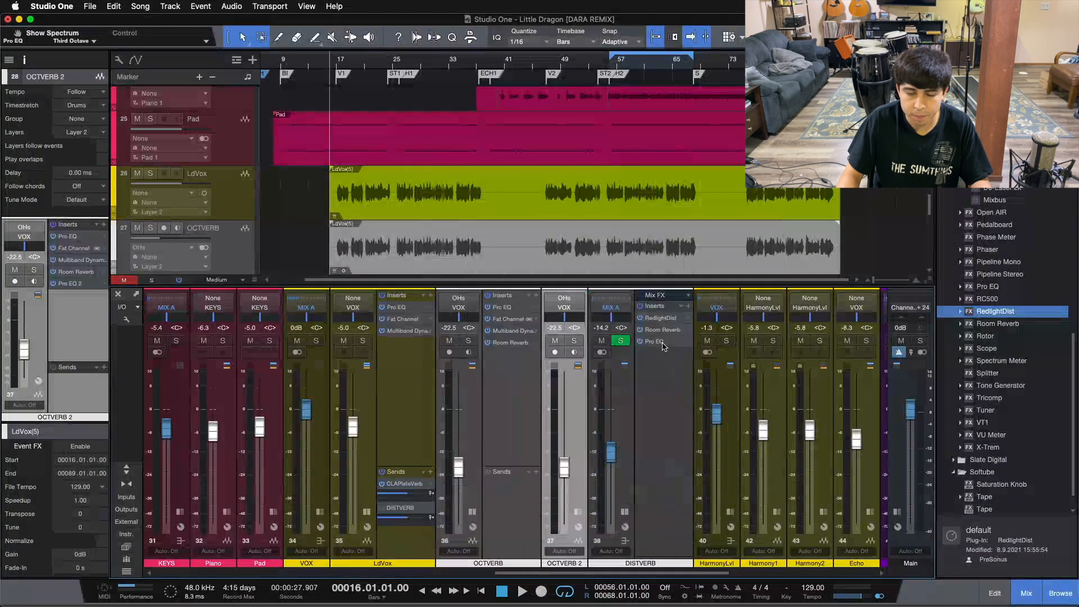
drag(517, 355, 516, 360)
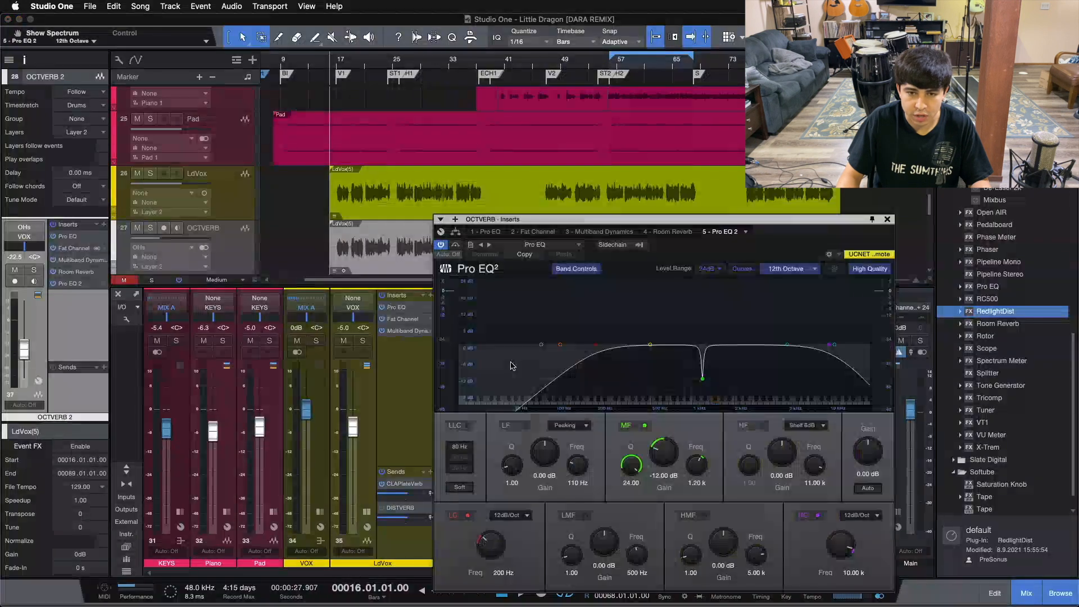
click(887, 219)
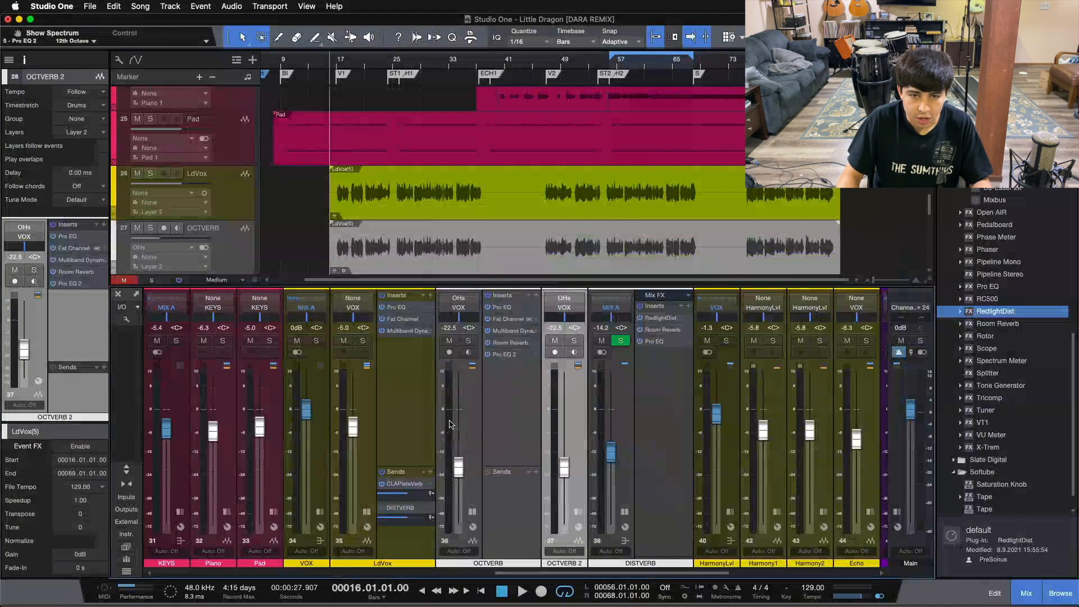
drag(458, 463, 459, 427)
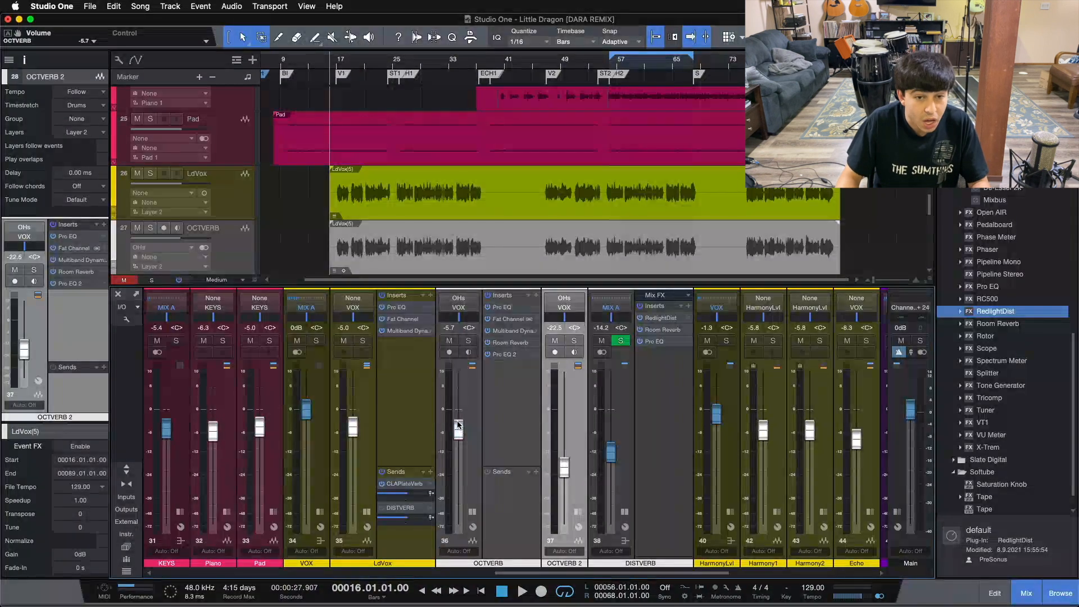
Hide the mixer and shift the OCTVERB 2 vocal event a sixteenth note earlier, so it starts at 15.04.04
key(F3)
drag(334, 61, 371, 112)
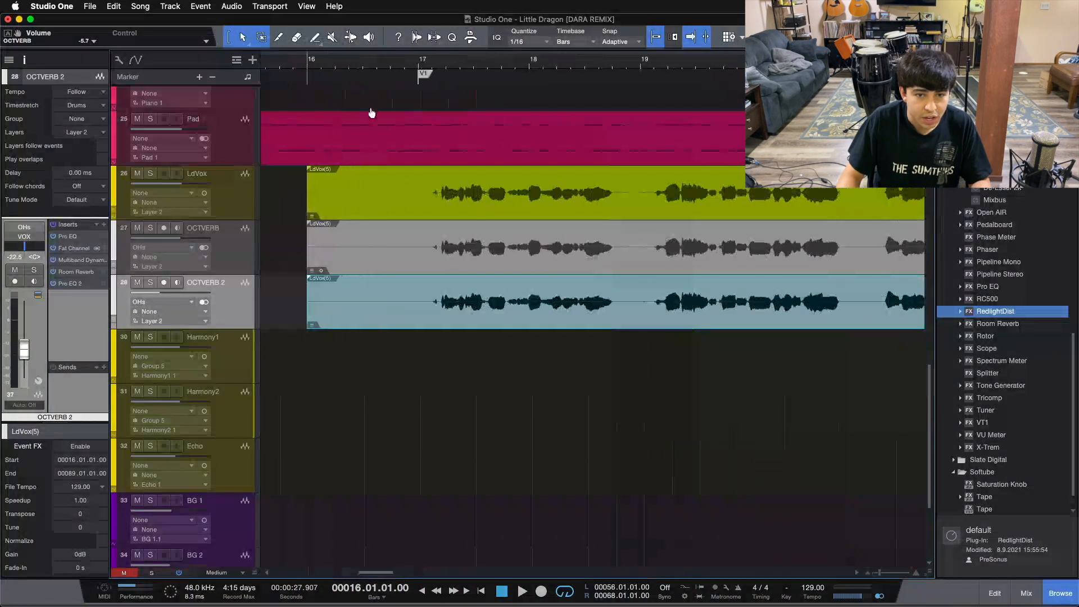
drag(298, 69, 522, 77)
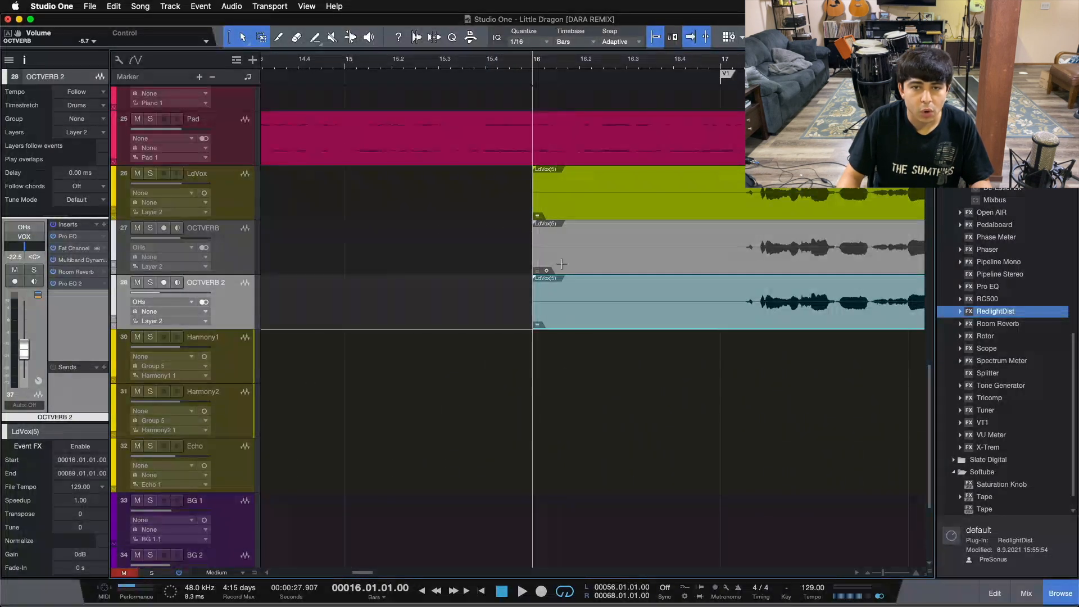
click(532, 46)
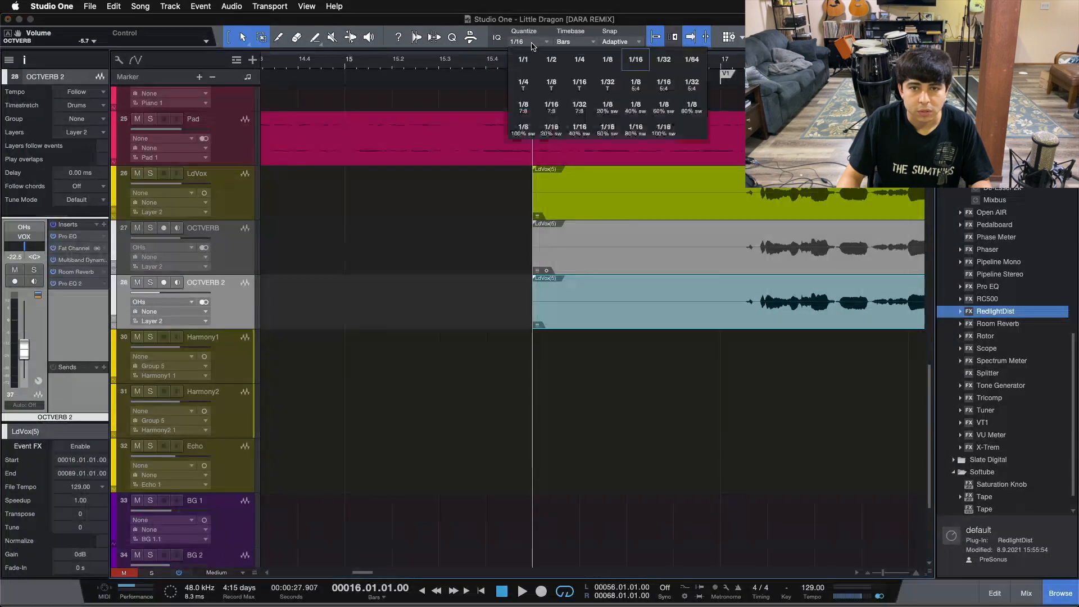
click(456, 213)
drag(570, 313, 559, 312)
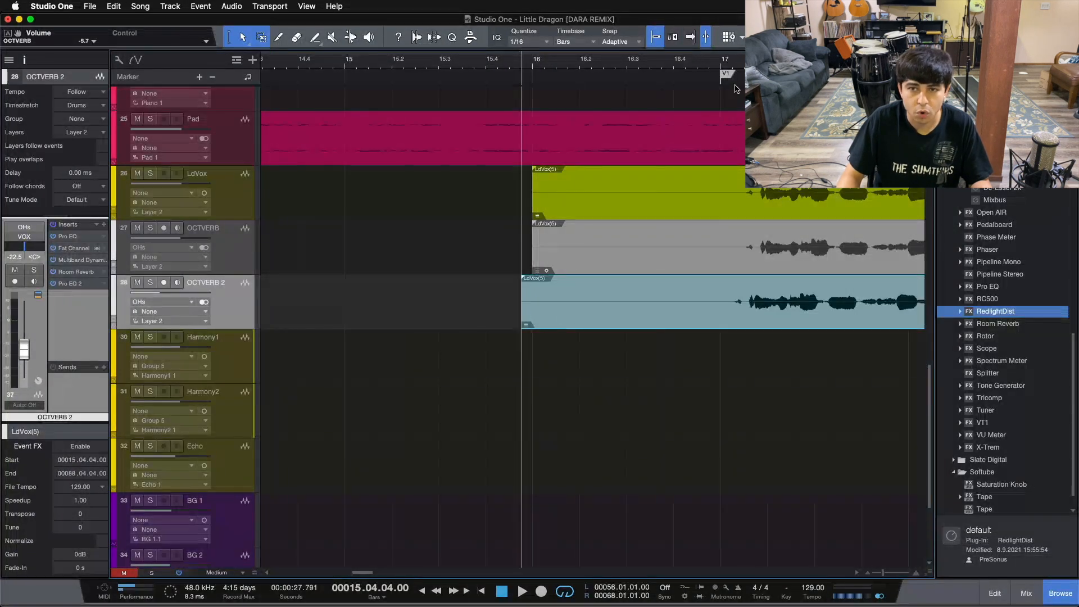
drag(730, 61, 344, 8)
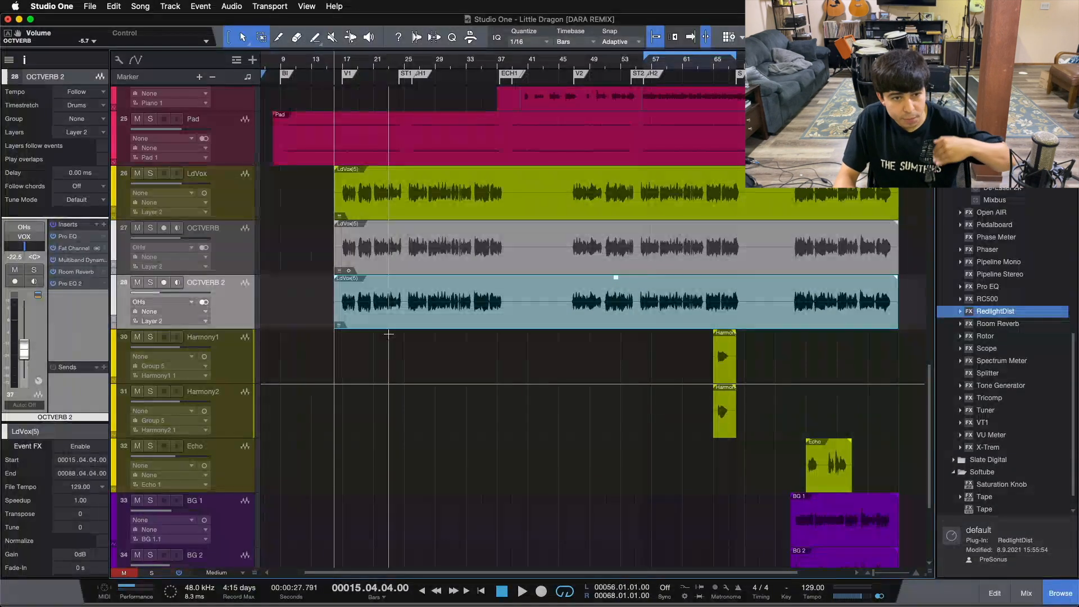
Disable LdVox's CLAPlateVerb send, mute OCTVERB 2 and return the playhead to the chorus loop start at bar 56
key(F3)
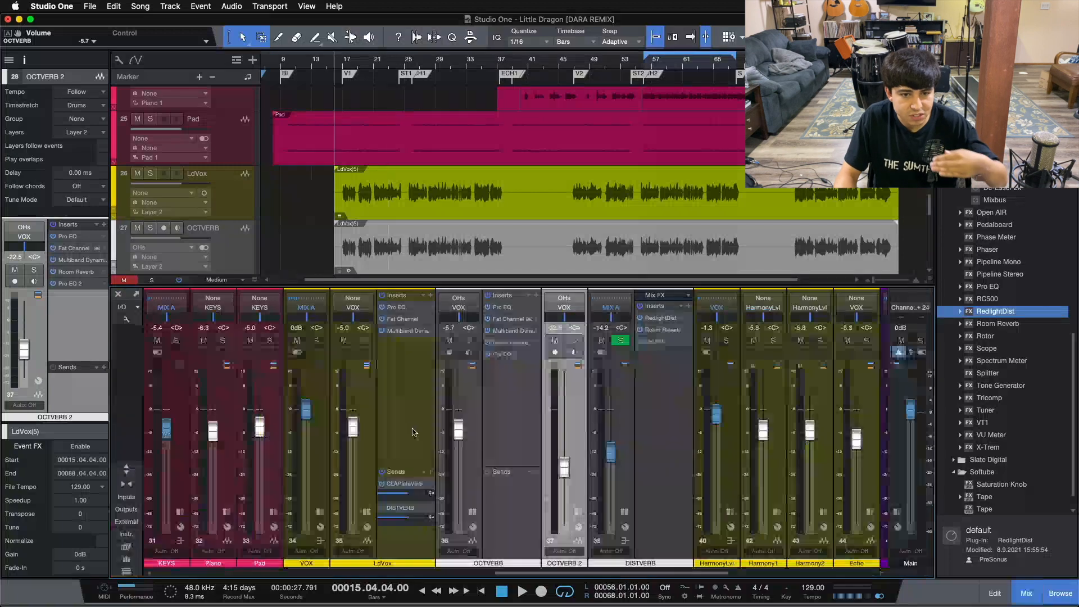
click(382, 484)
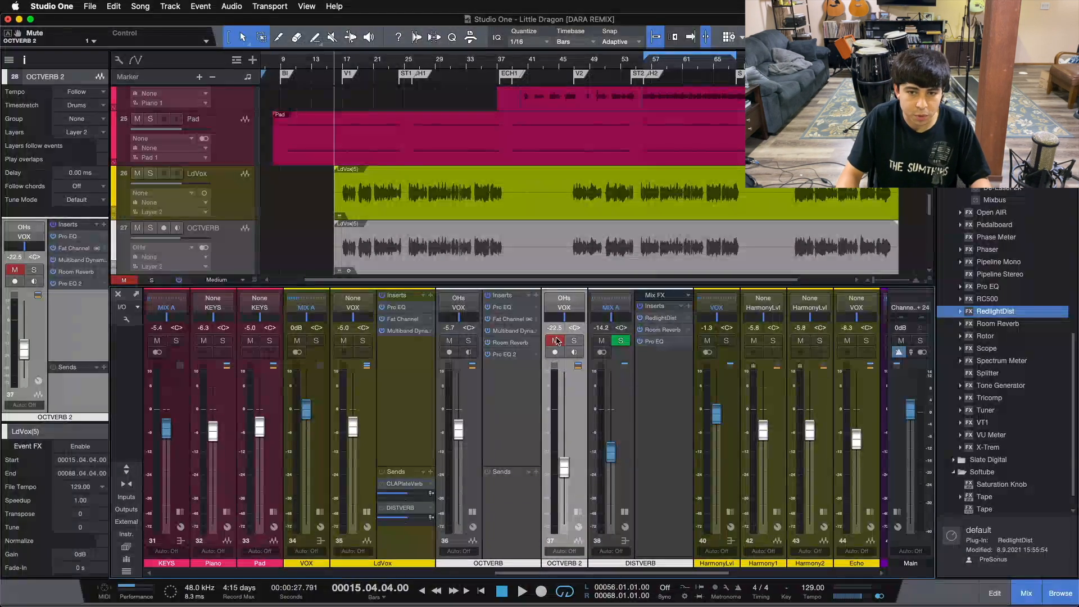
key(KP_1)
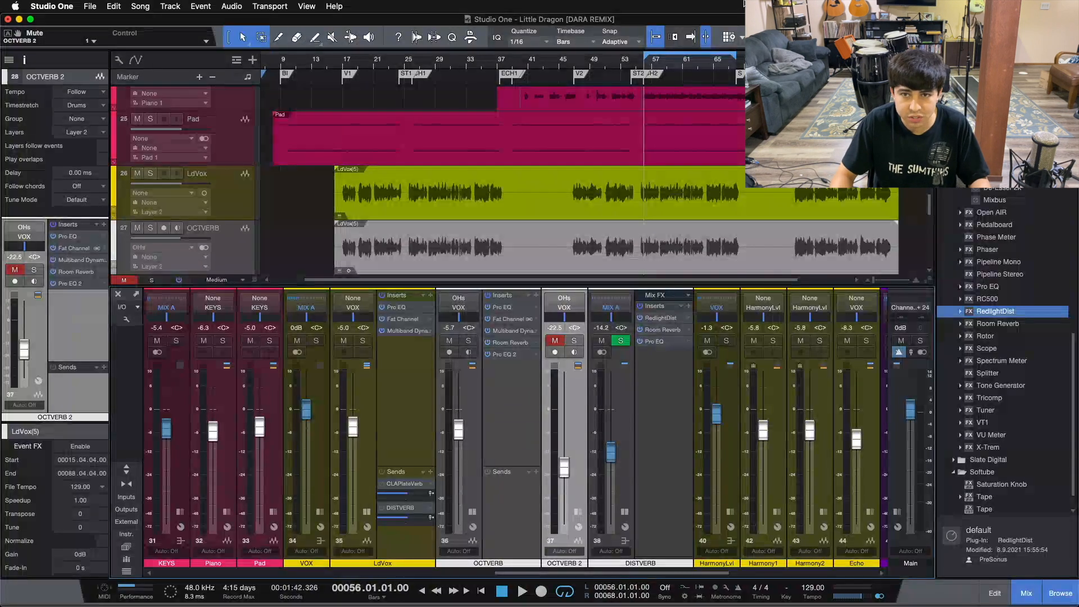
drag(709, 64, 613, 88)
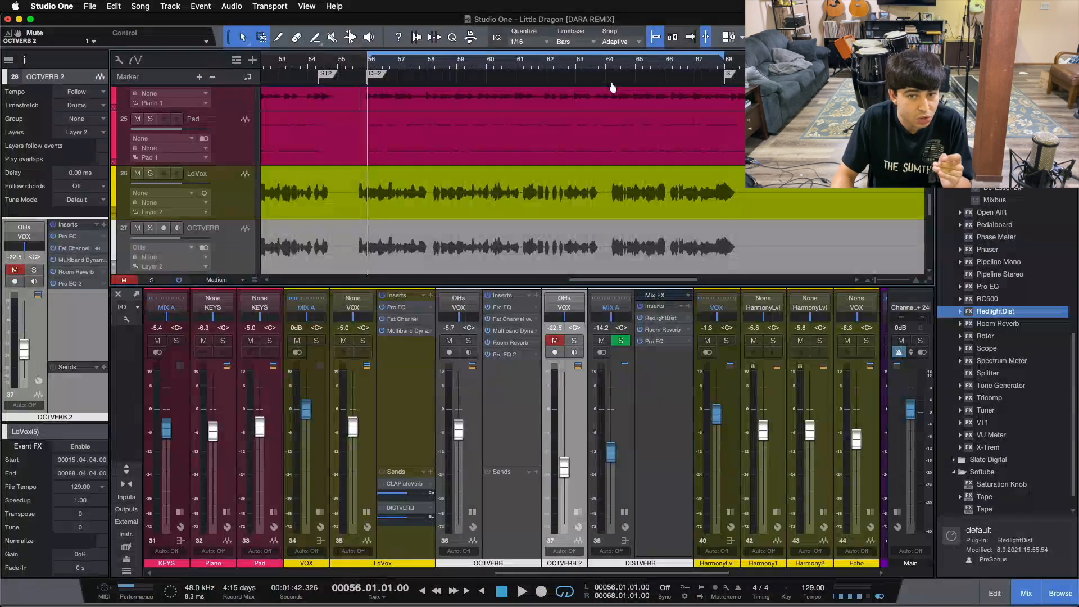
scroll(593, 198, down, 3)
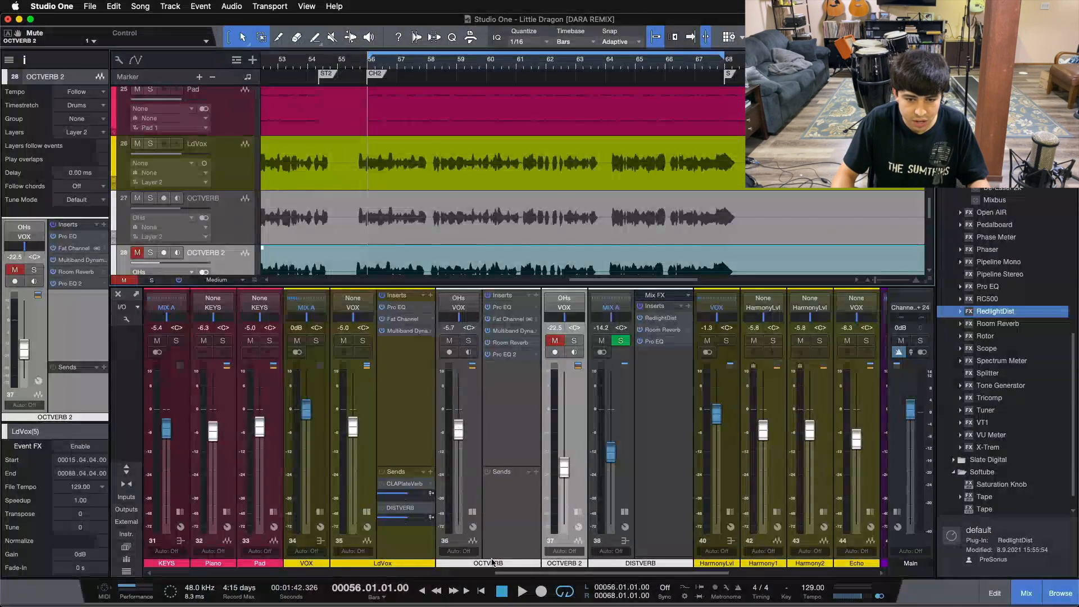
Rename the original OCTVERB channel EARVERB
double_click(491, 562)
text(ESR)
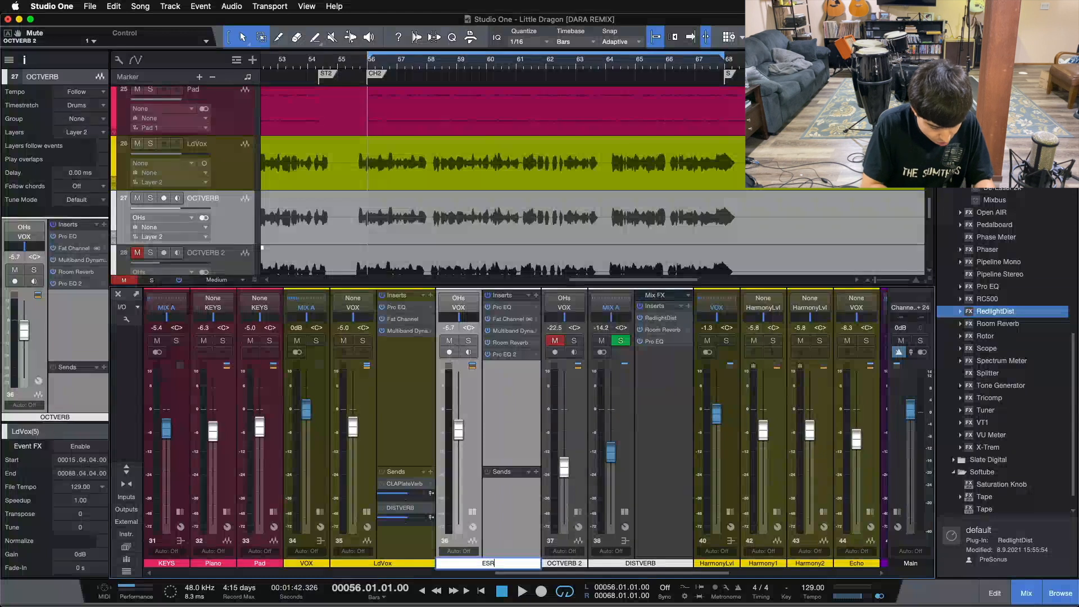
text(VERB)
key(BackSpace)
key(BackSpace)
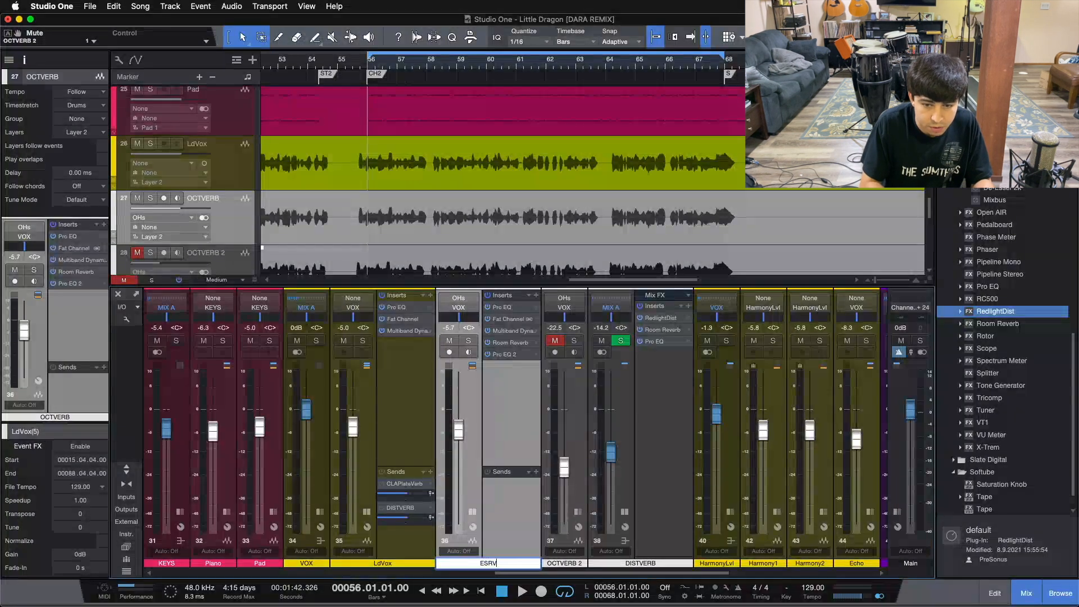
text(ARVERB)
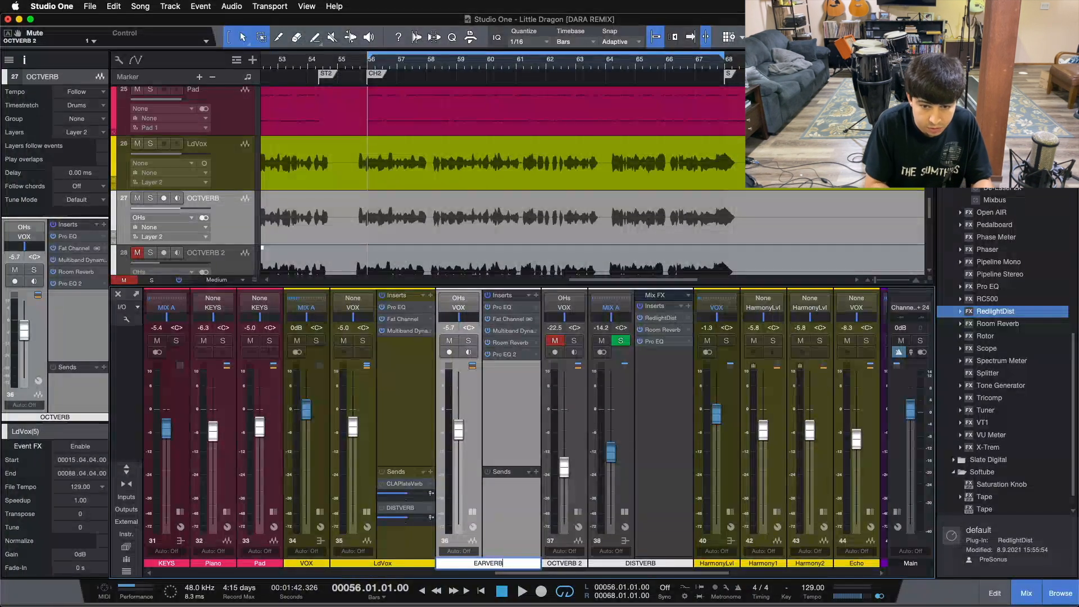
key(Return)
Lower EARVERB's fader to about -7.0 dB, play the chorus and solo the channel
drag(454, 437, 458, 440)
key(space)
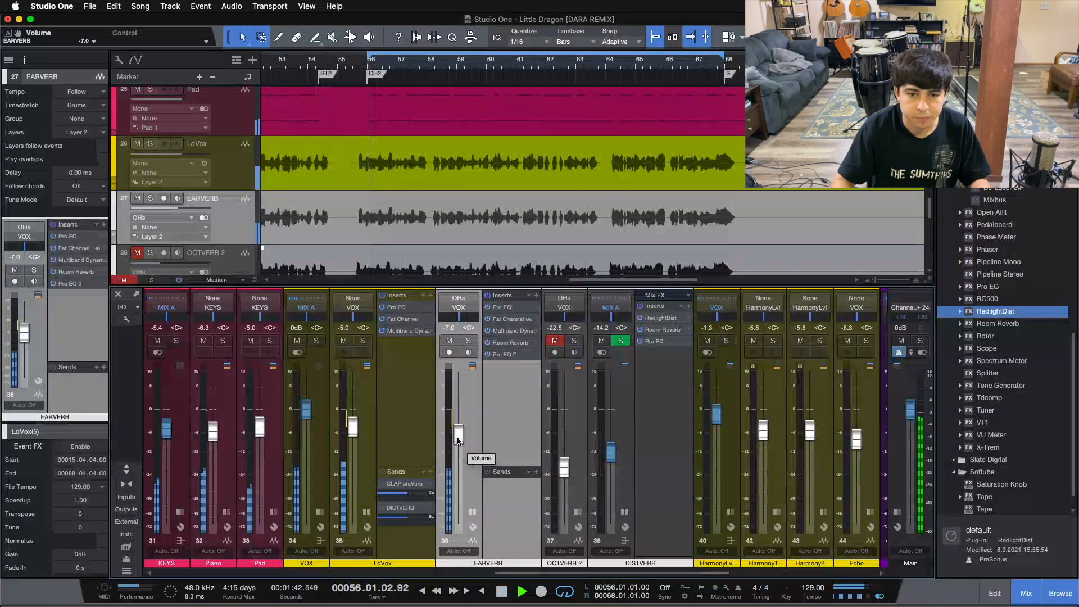
key(s)
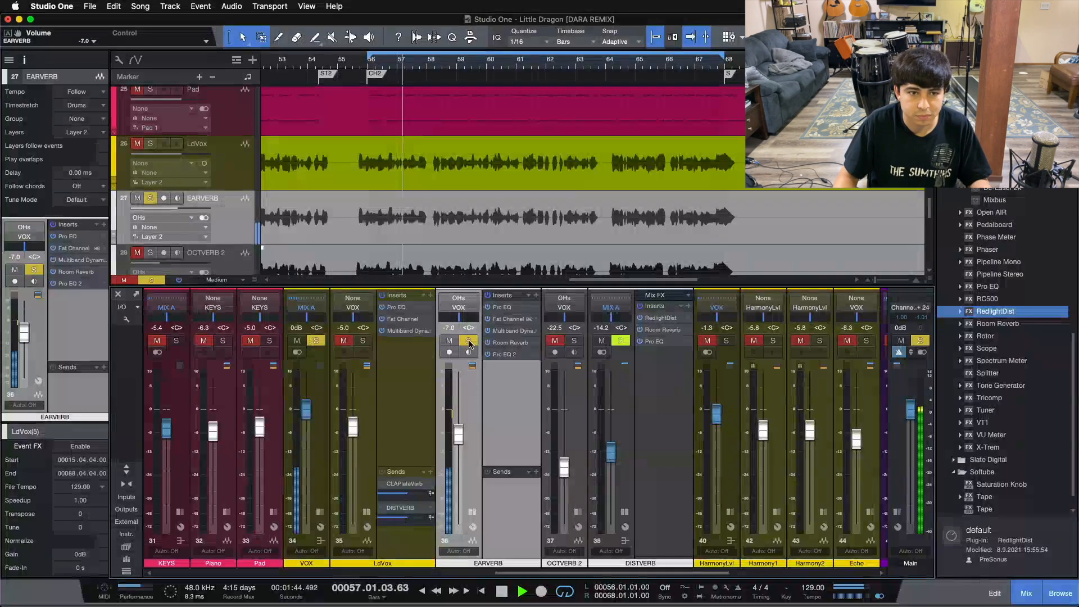
scroll(348, 198, down, 1)
scroll(348, 202, down, 3)
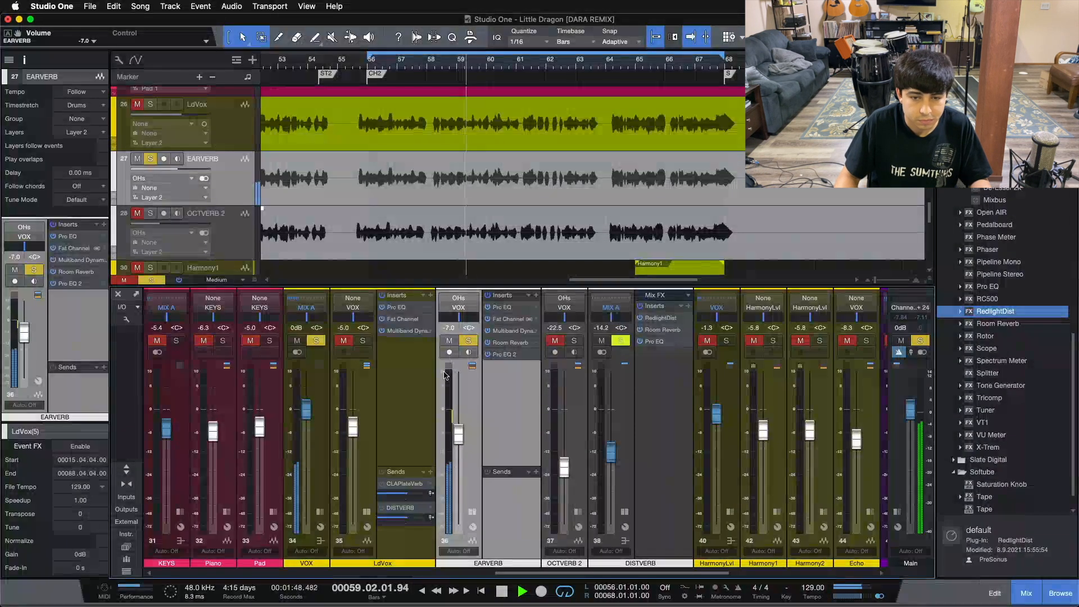
Stop playback and set the OCTVERB 2 vocal event's transpose to 12 semitones
click(328, 200)
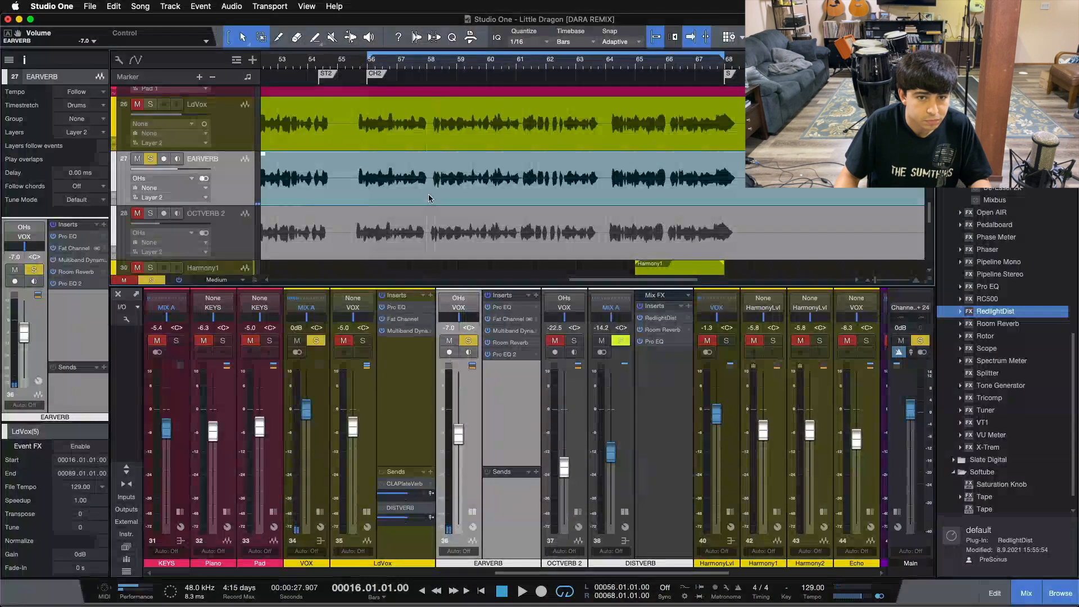
key(Down)
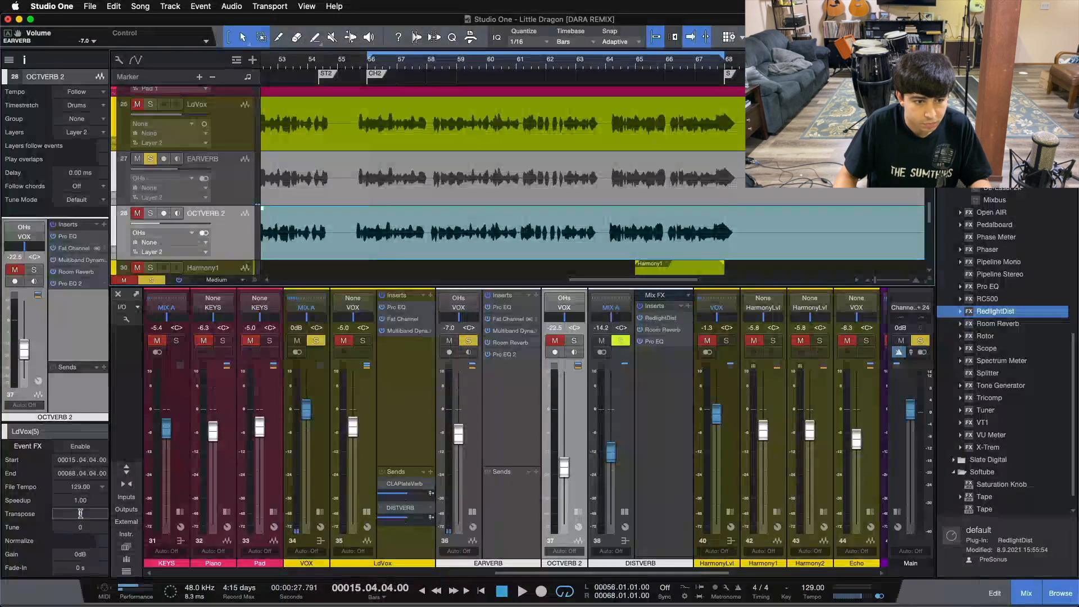
key(Return)
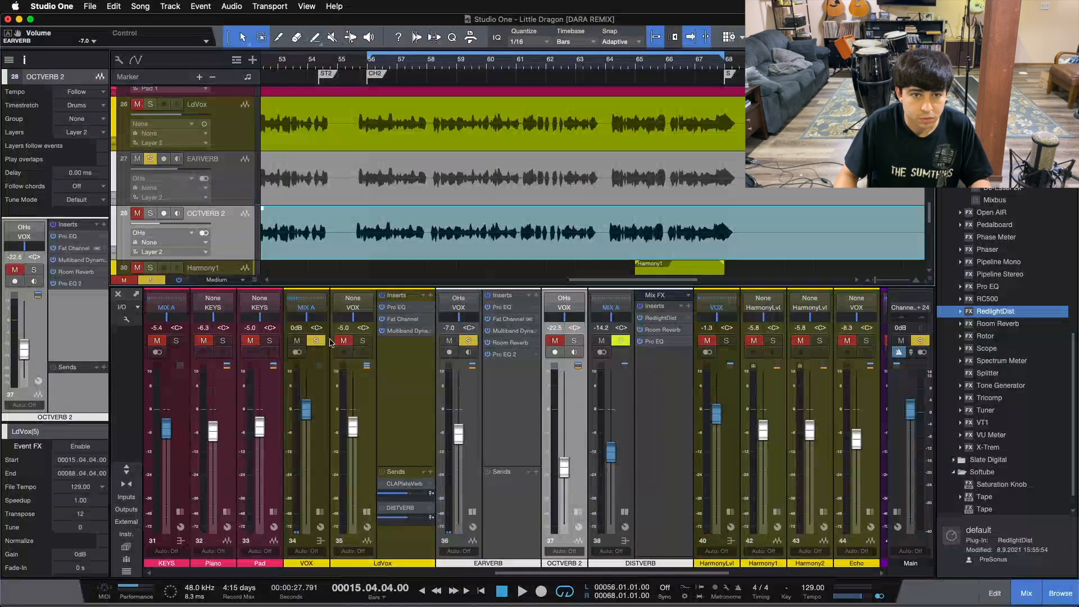
Replay the chorus, lower EARVERB's fader to about -9.6 dB and unsolo the channel to hear it in the mix
key(space)
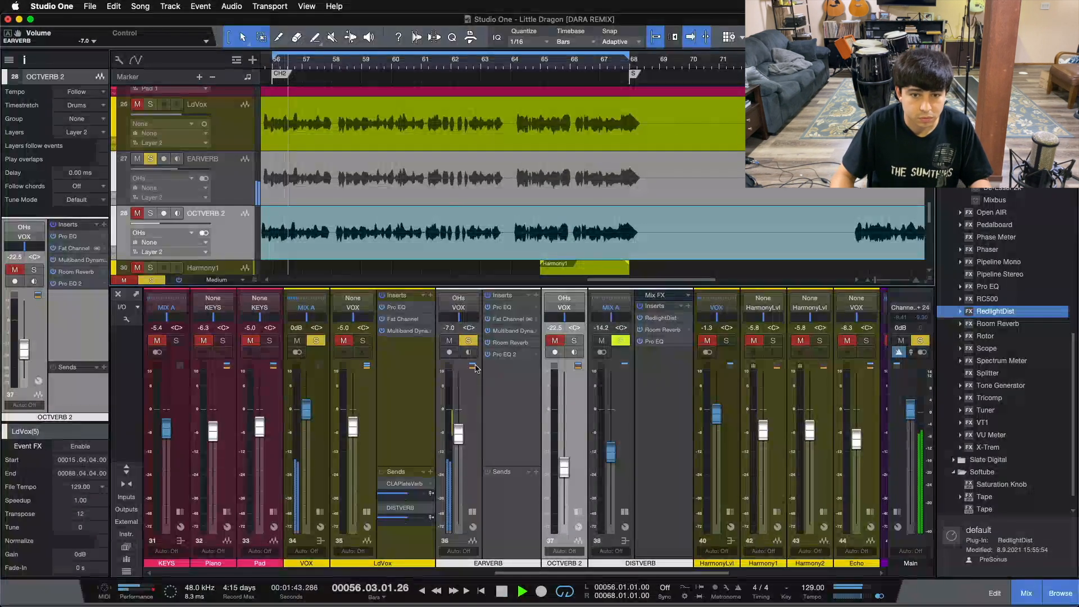
drag(459, 435, 462, 439)
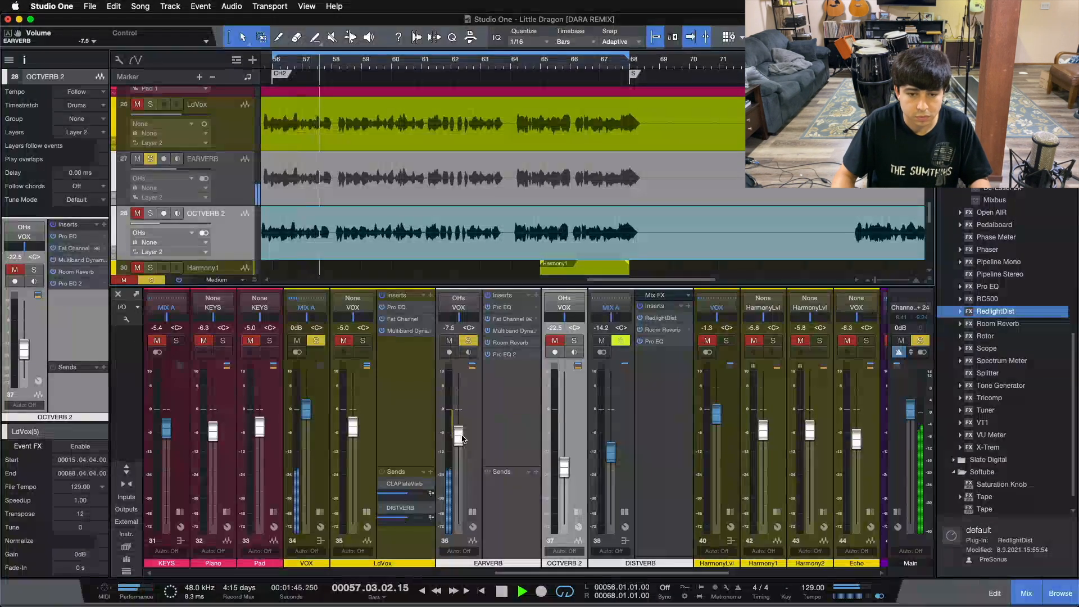
scroll(462, 439, down, 1)
key(shift+s)
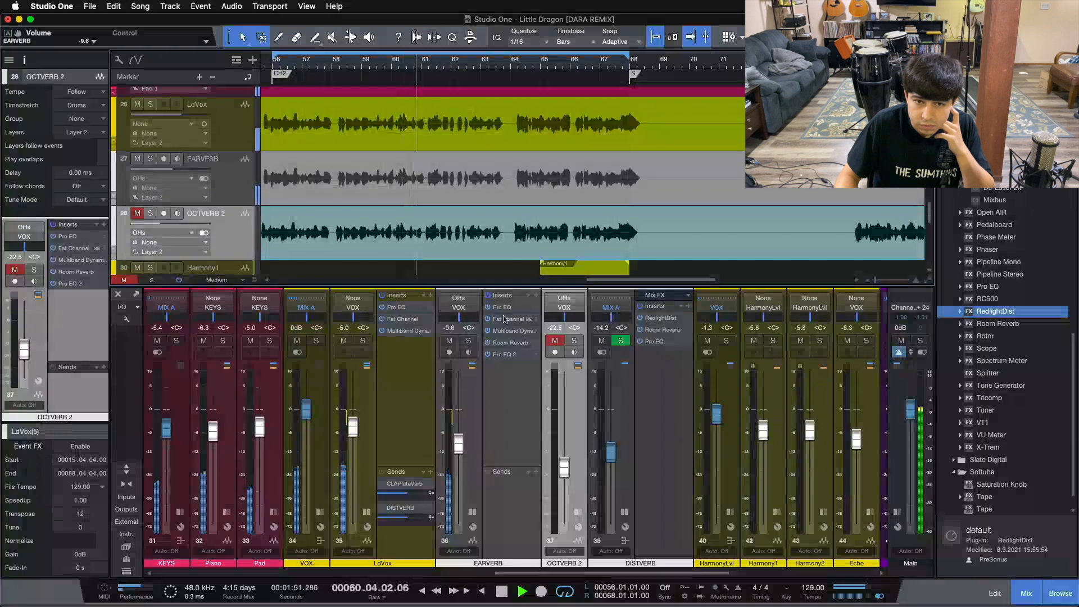
Check EARVERB's first Pro EQ during playback and gradually lower the channel's fader to about -18.3 dB
click(502, 308)
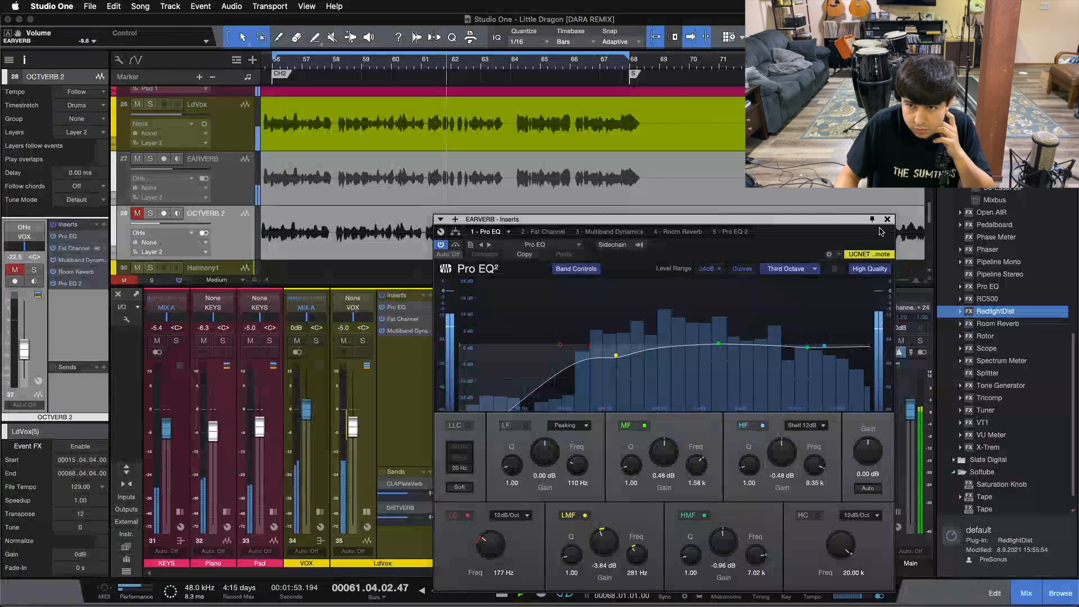
click(887, 219)
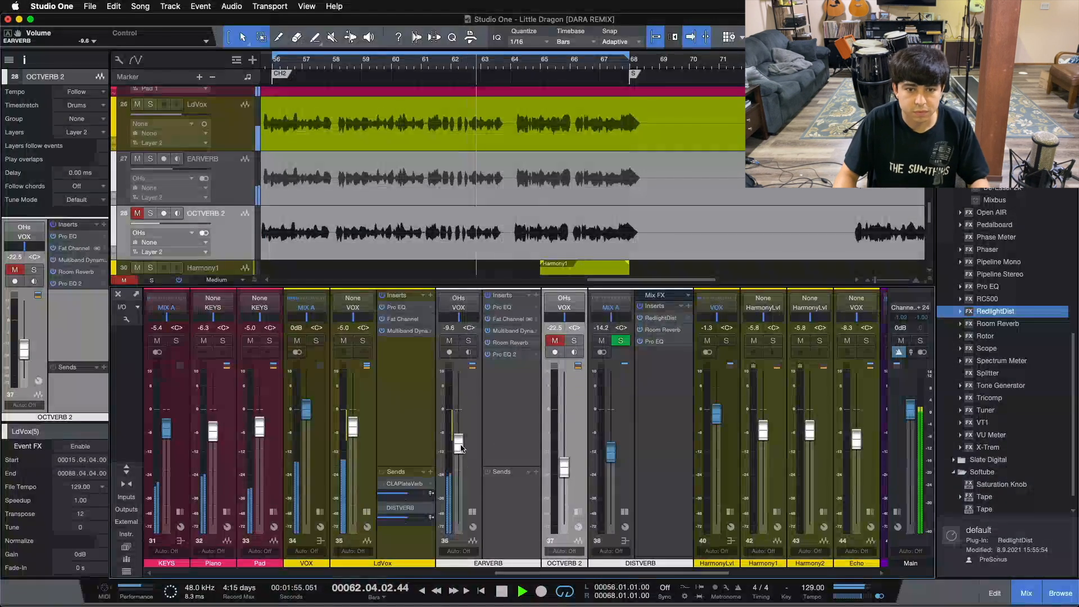
drag(460, 447, 461, 448)
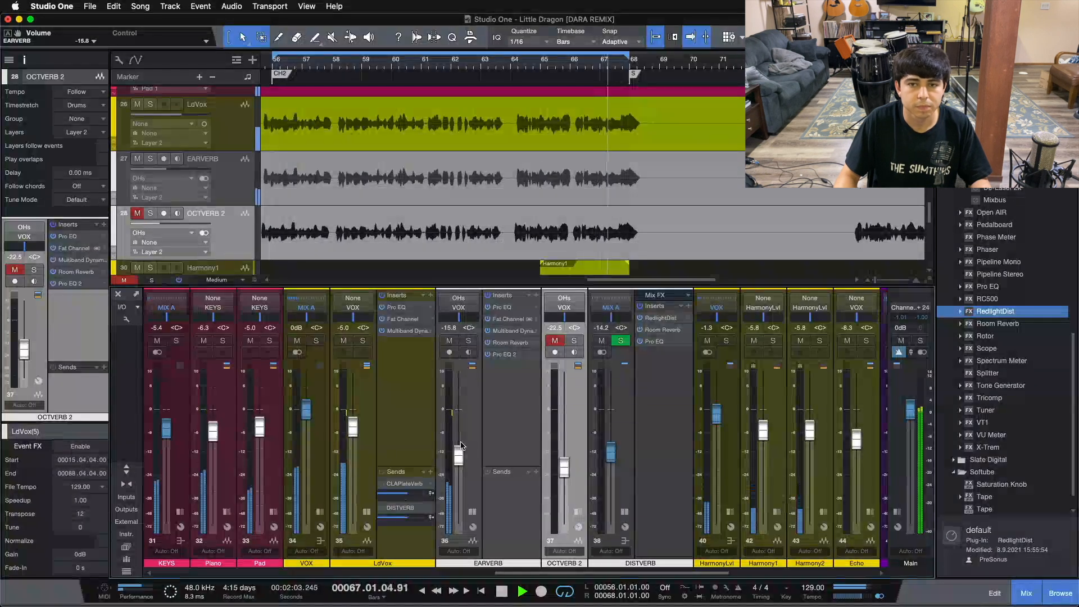
drag(461, 445, 461, 446)
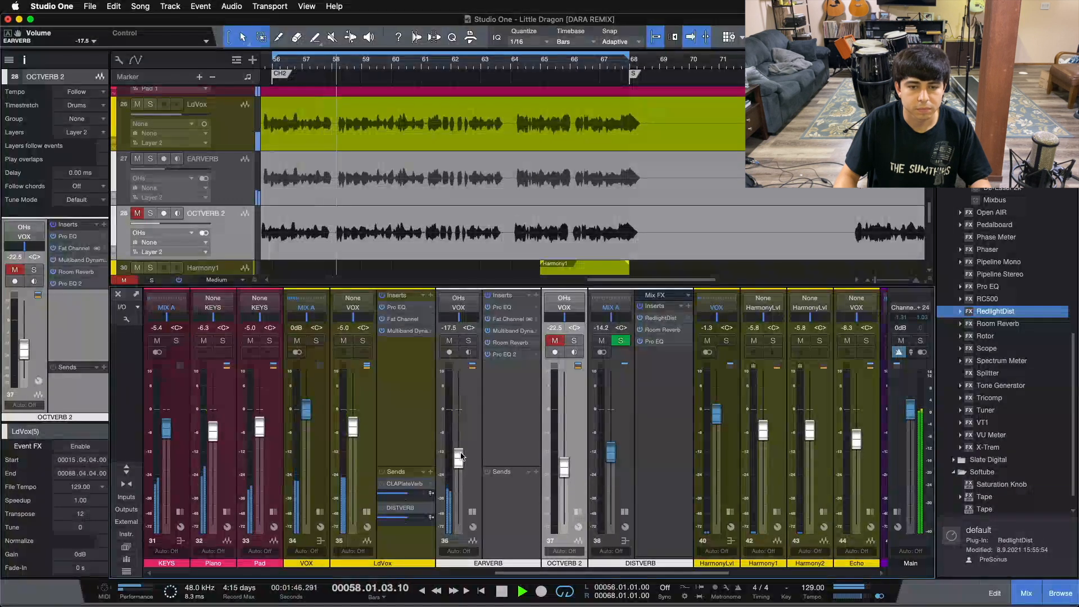
drag(460, 456, 461, 456)
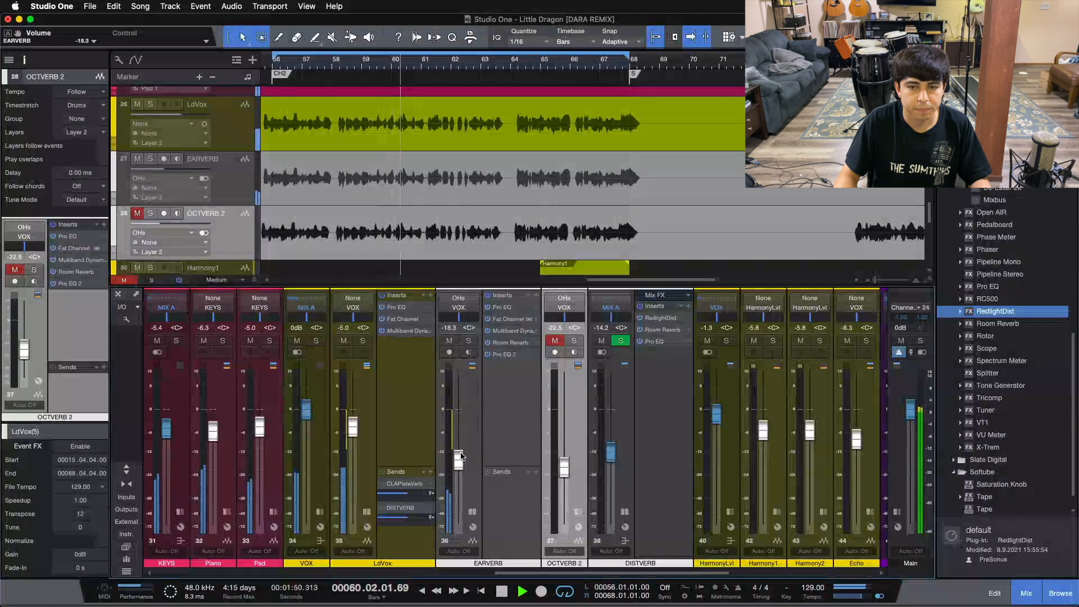
Lower EARVERB's fader to about -19.2 dB while the chorus plays, and stop playback
drag(607, 572, 817, 569)
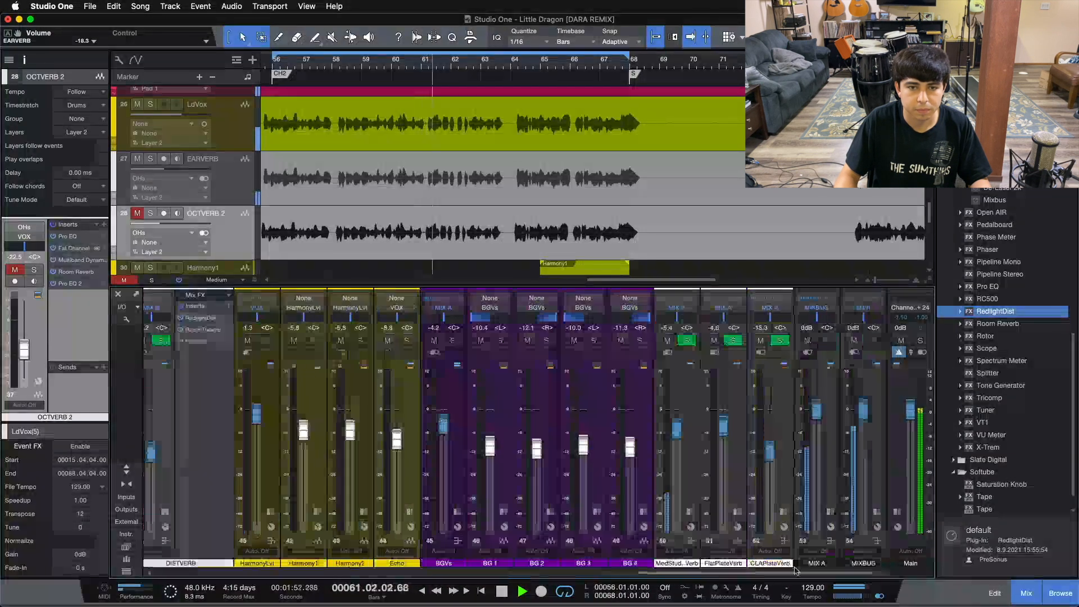
drag(817, 568, 531, 567)
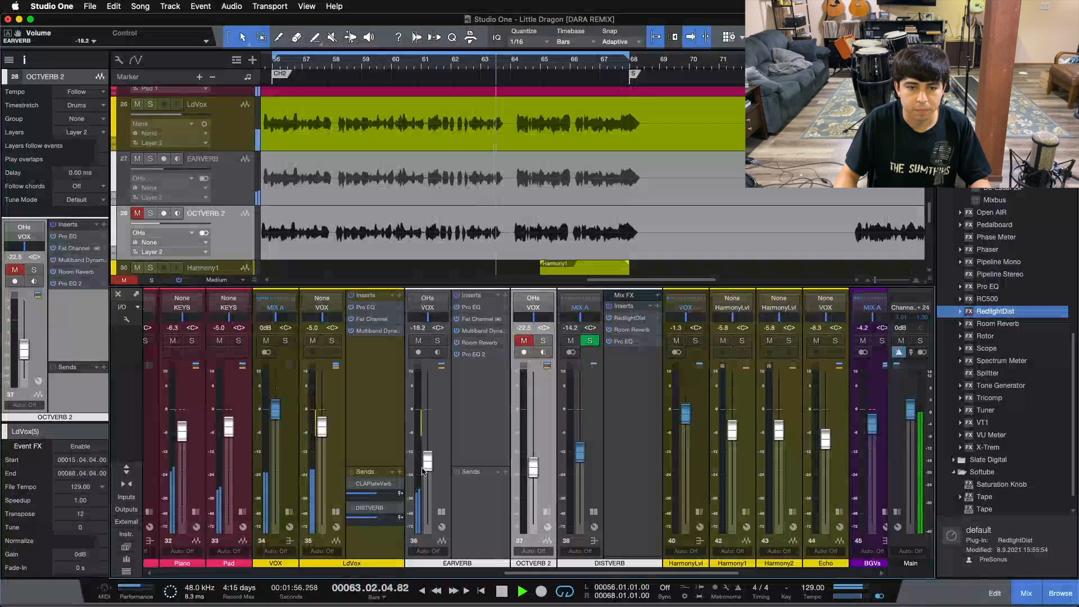
drag(427, 460, 427, 463)
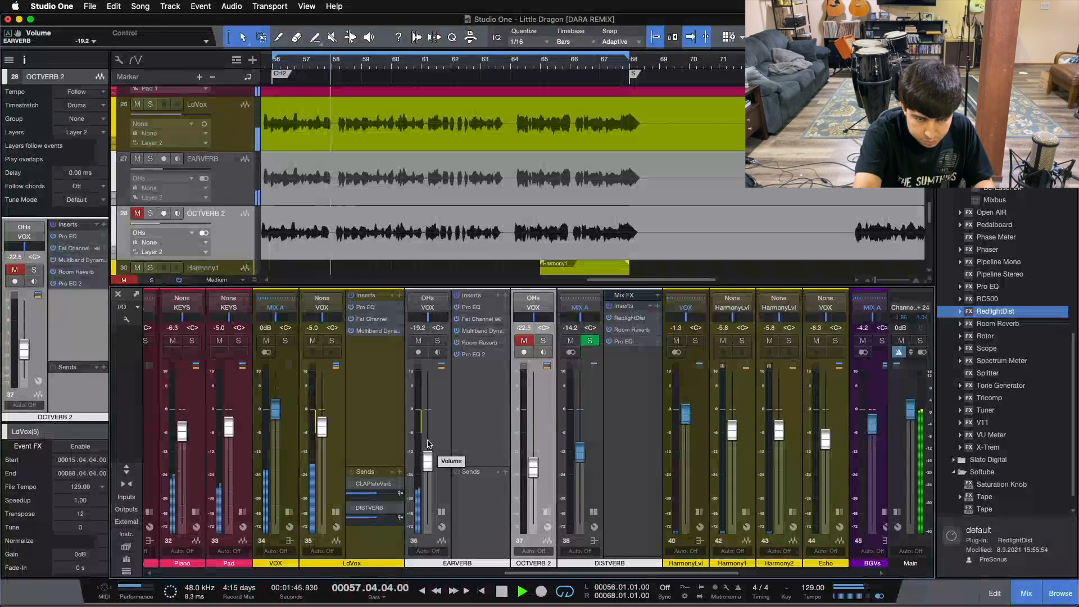
key(space)
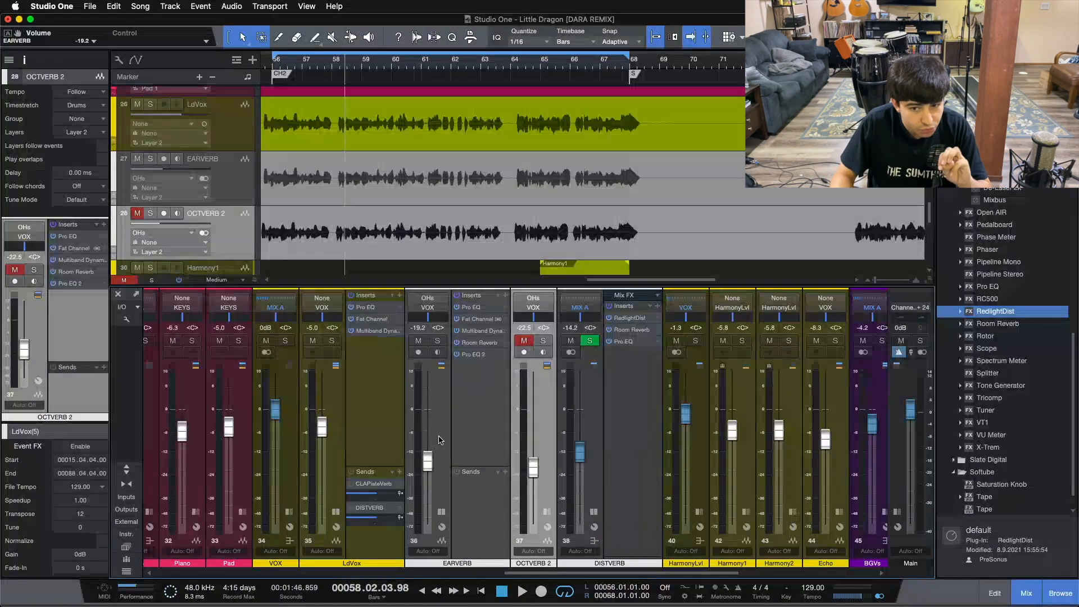
Collapse the EARVERB and DISTVERB channels' insert views and reorder the channels after LdVox as DISTVERB, OCTVERB 2, EARVERB
double_click(439, 496)
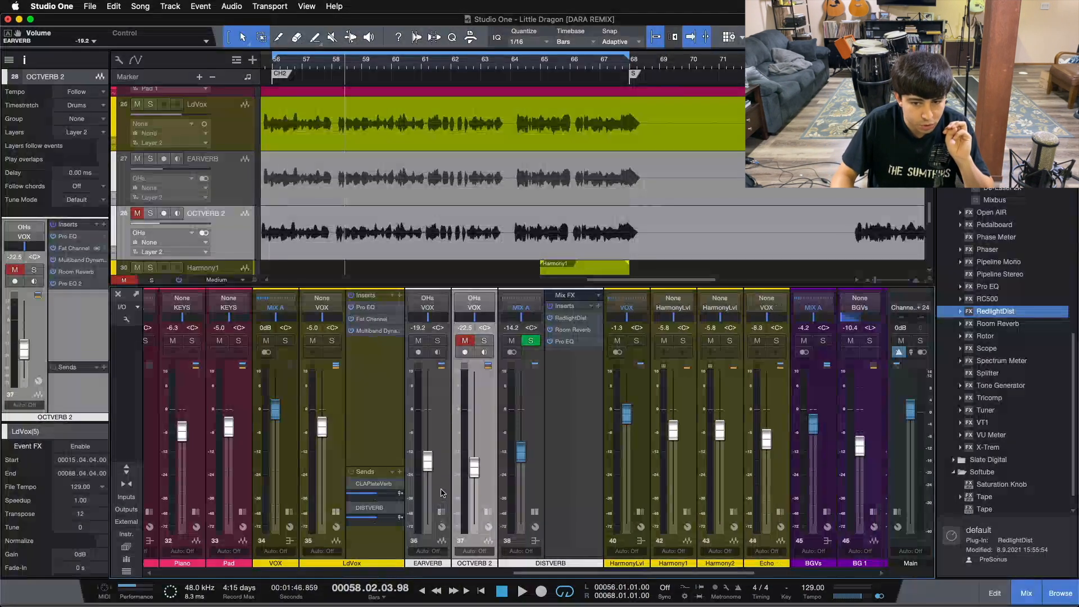
click(534, 512)
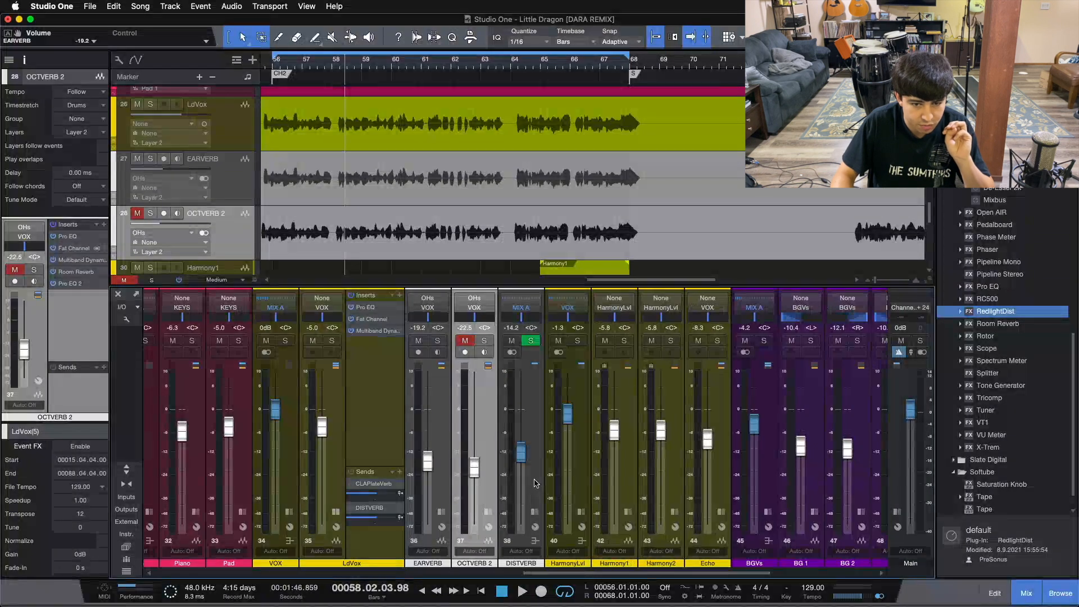
click(536, 484)
drag(416, 472, 414, 472)
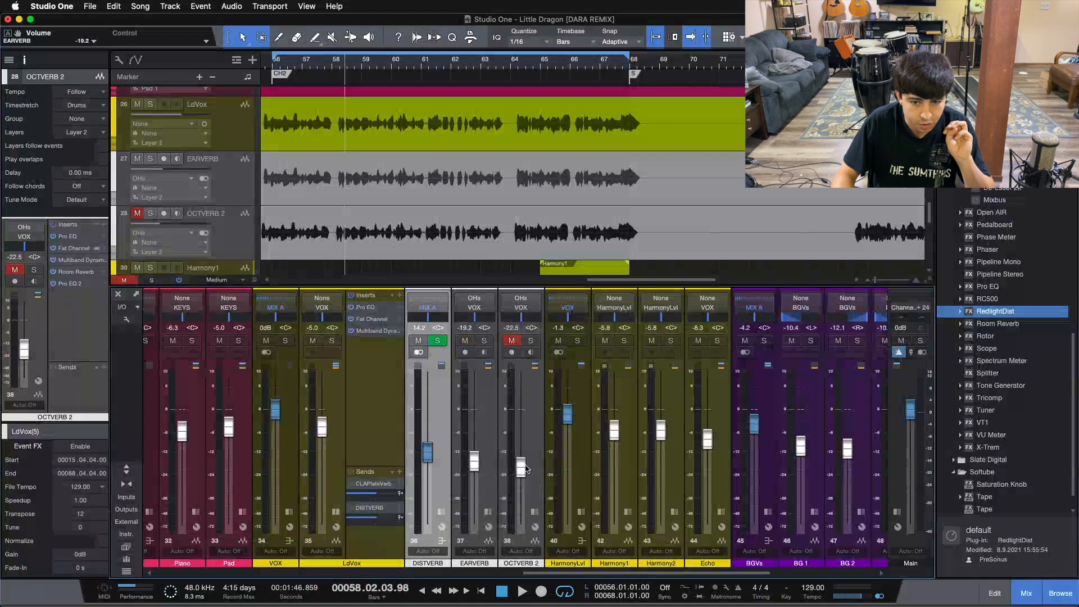
drag(532, 458, 468, 453)
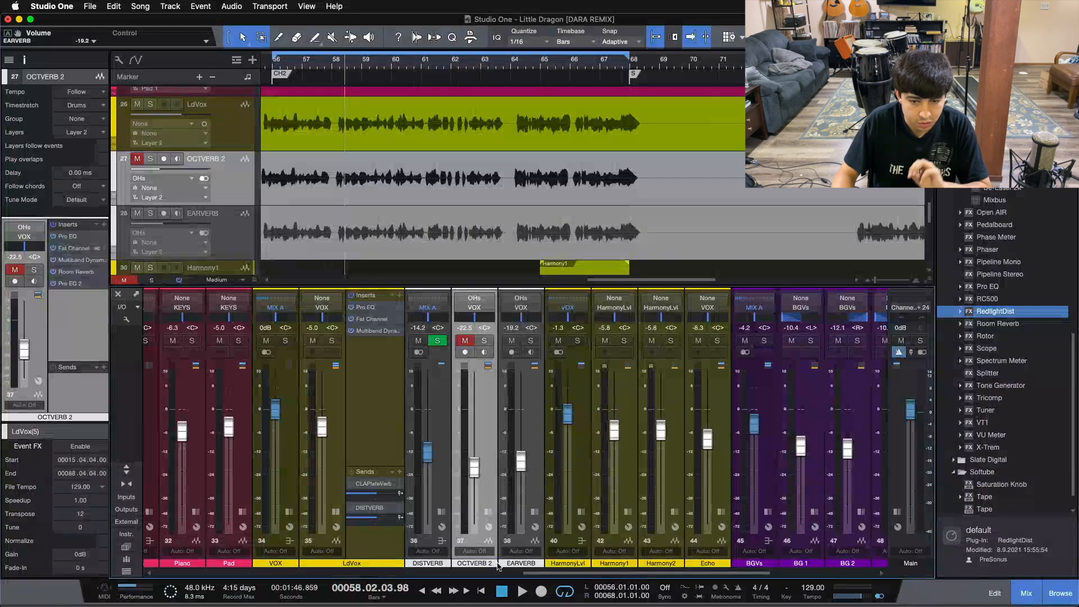
Rename the OCTVERB 2 channel as OCTVERB
right_click(492, 563)
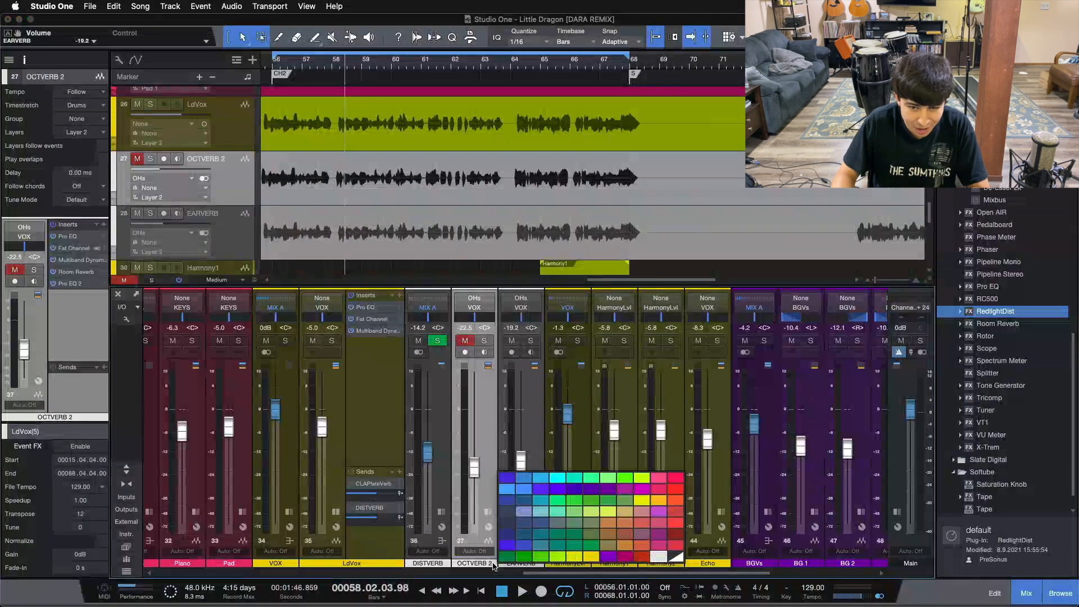
click(487, 562)
key(BackSpace)
key(BackSpace)
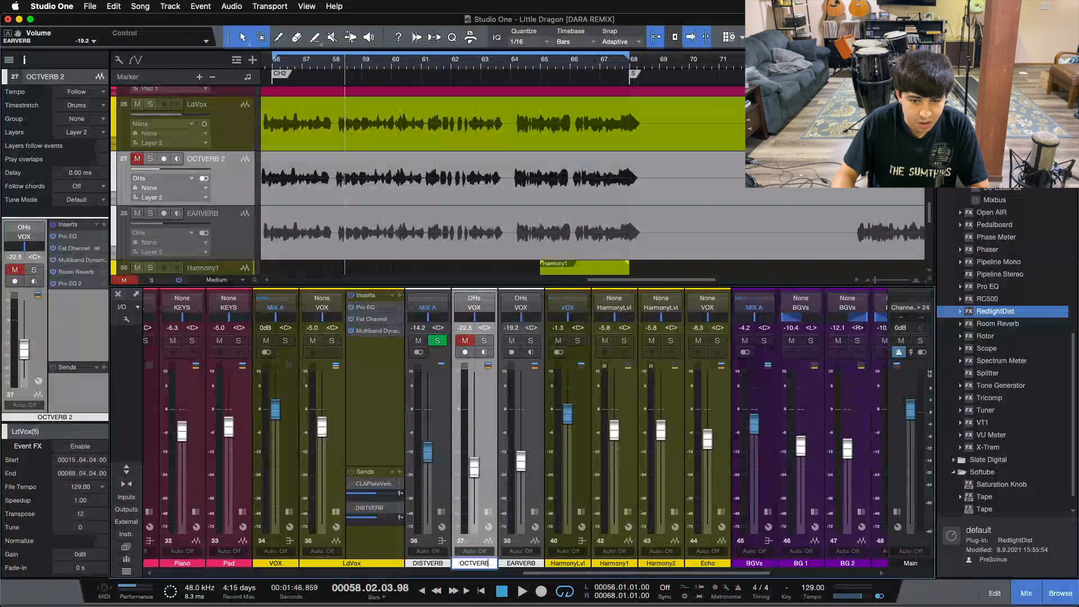
key(Return)
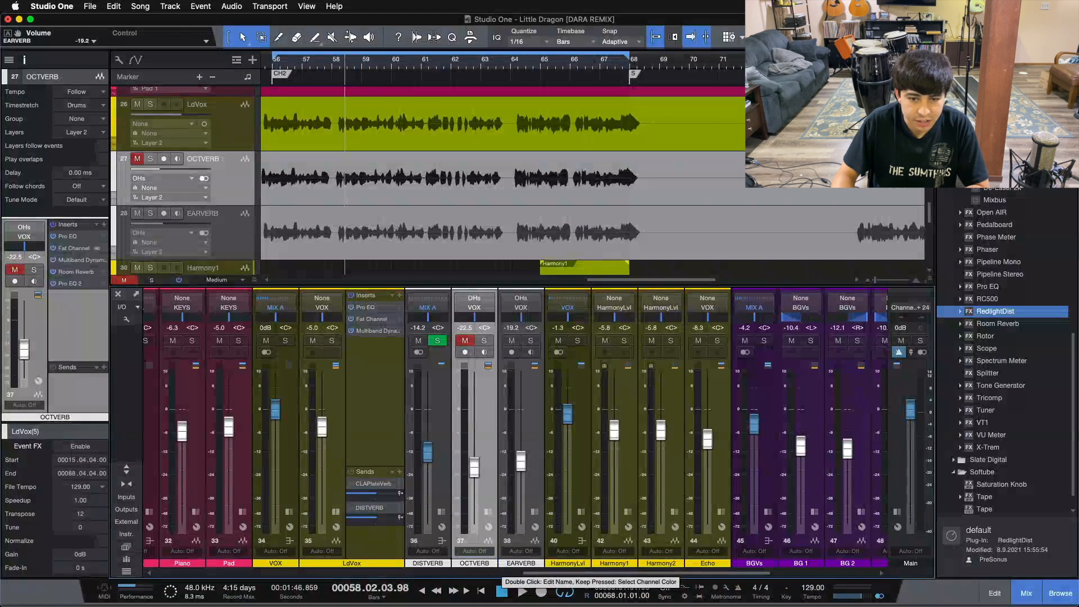
Expand the EARVERB and OCTVERB inserts, review OCTVERB's first Pro EQ, and collapse both channels again
click(534, 512)
click(488, 512)
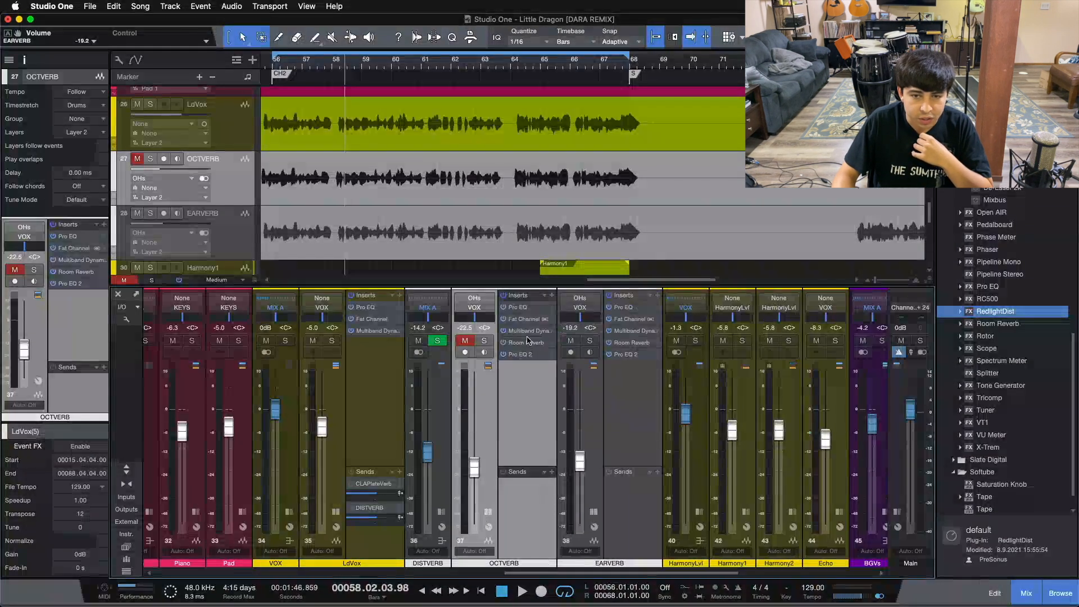
double_click(518, 306)
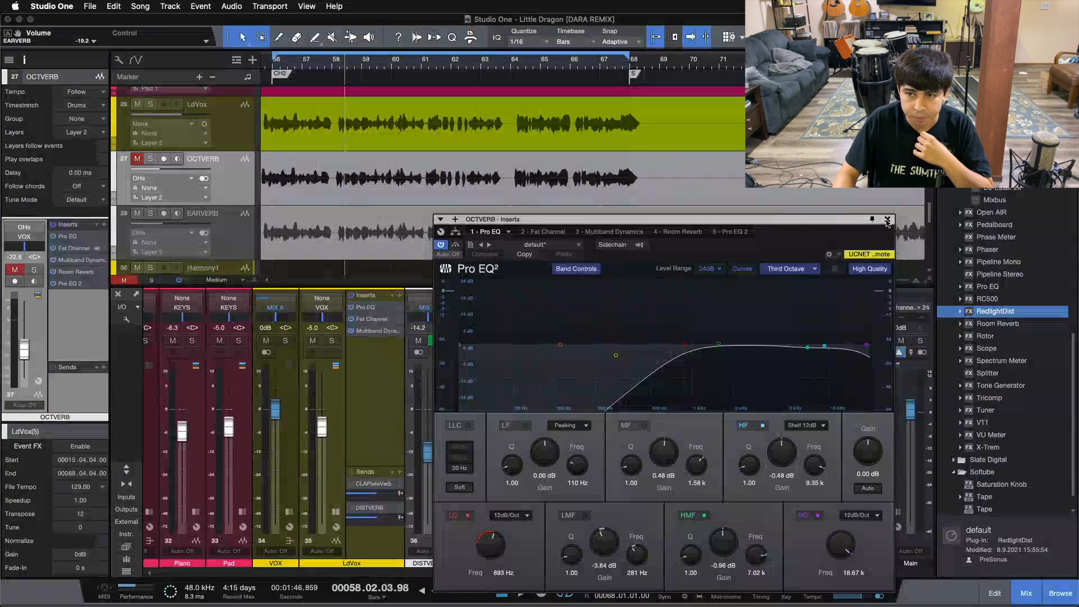
click(887, 220)
click(593, 512)
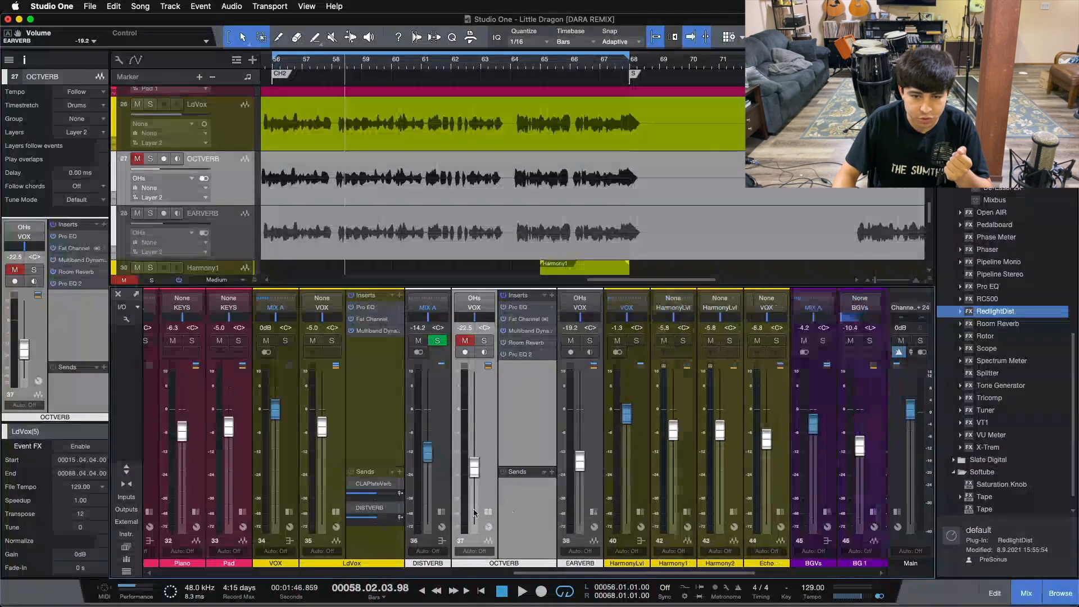
click(487, 511)
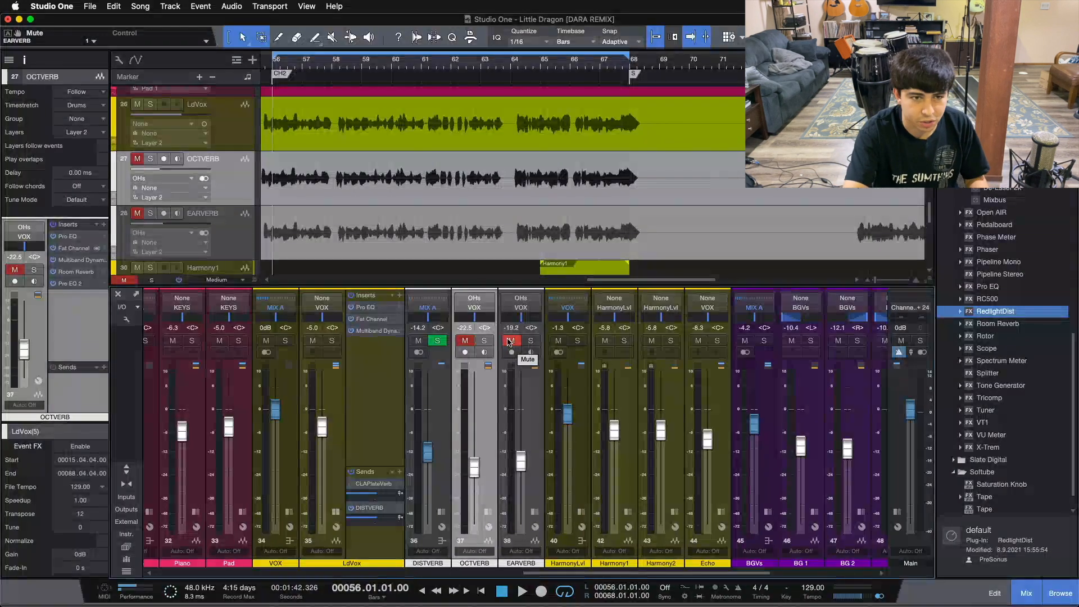
Play the chorus, bring in OCTVERB and EARVERB one after the other by unmuting them, and lower EARVERB's fader to about -20.8 dB
key(space)
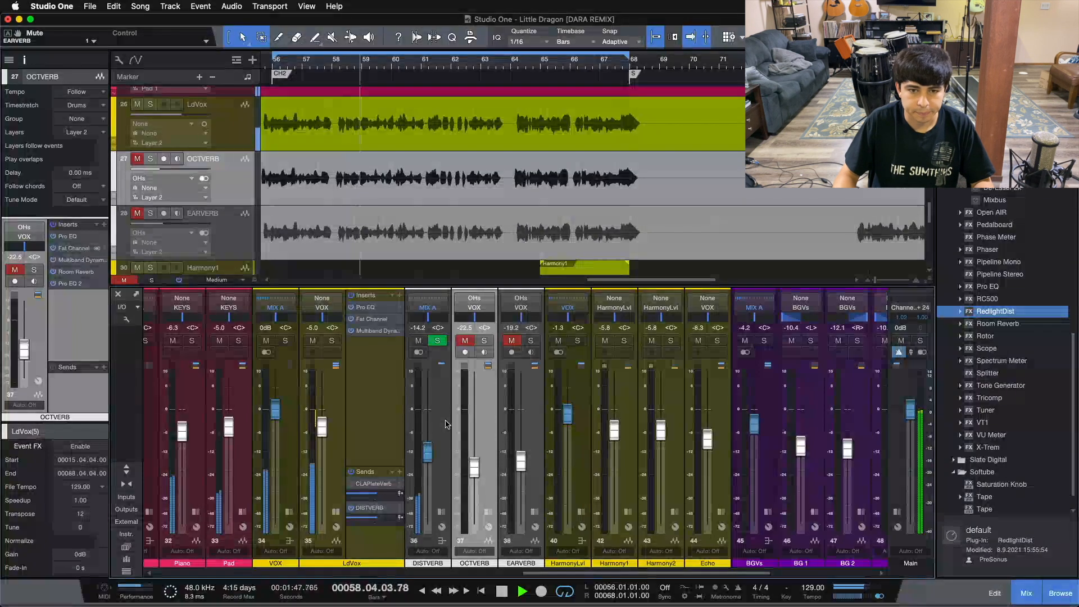
click(465, 341)
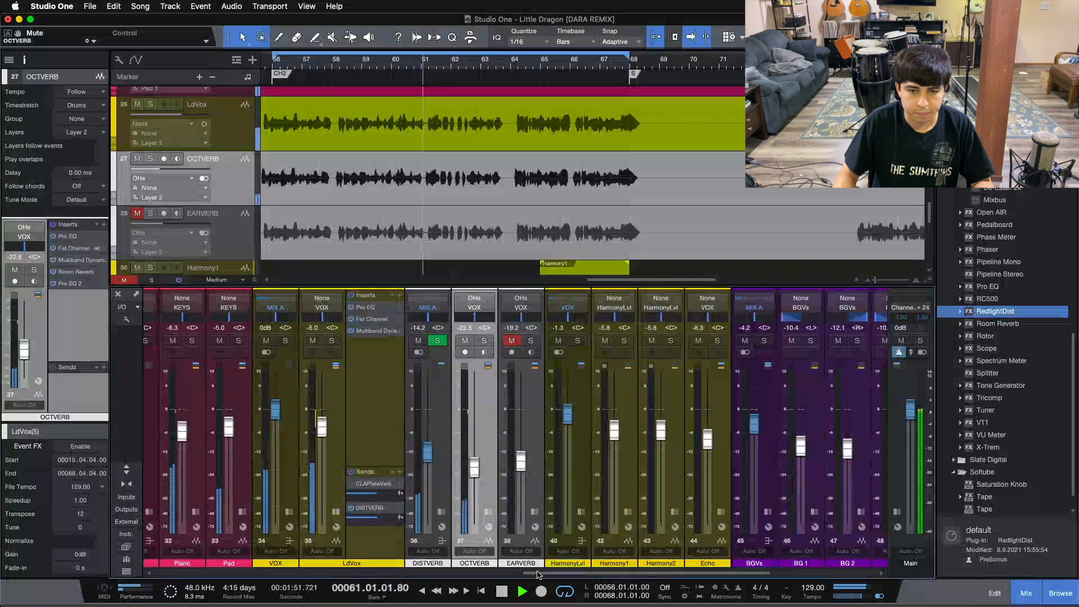
scroll(523, 427, left, 2)
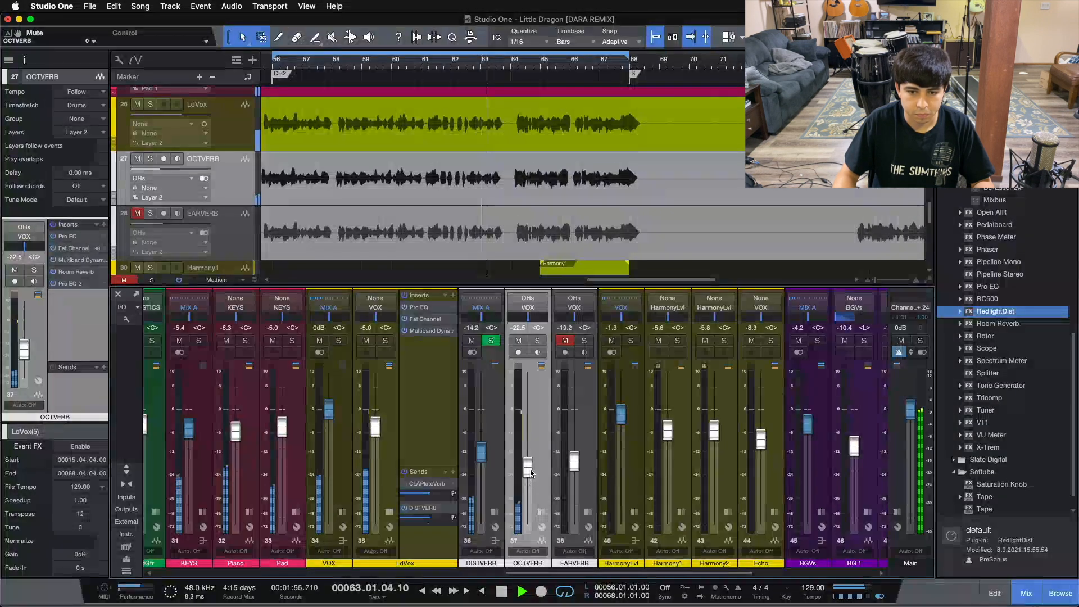
click(564, 341)
drag(574, 461, 576, 464)
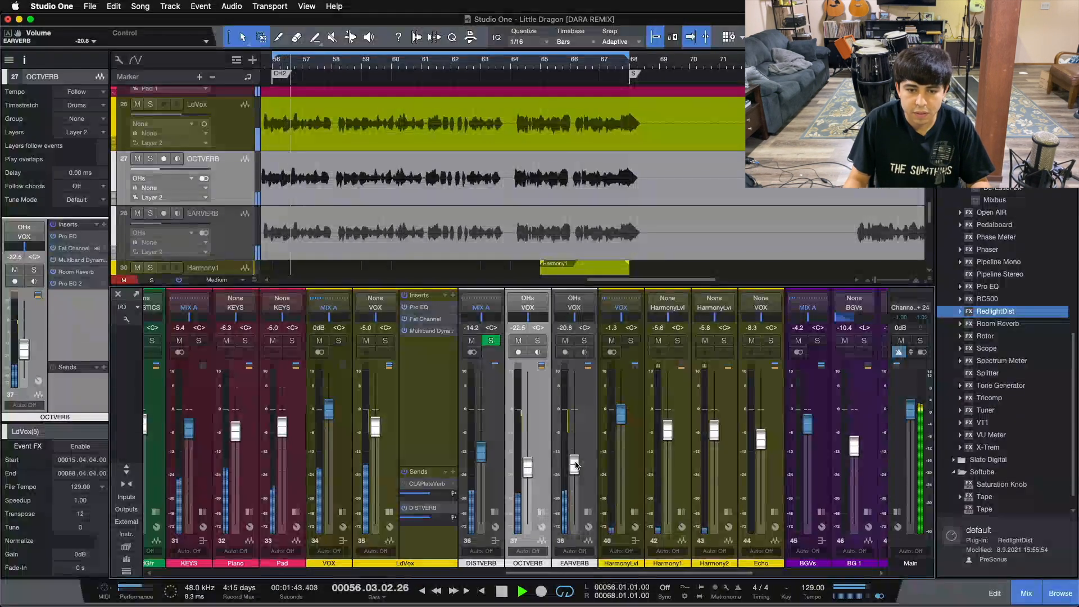
Select DISTVERB, OCTVERB and EARVERB together and toggle their mutes to compare the vocal with and without the effects, leaving them unmuted
click(493, 412)
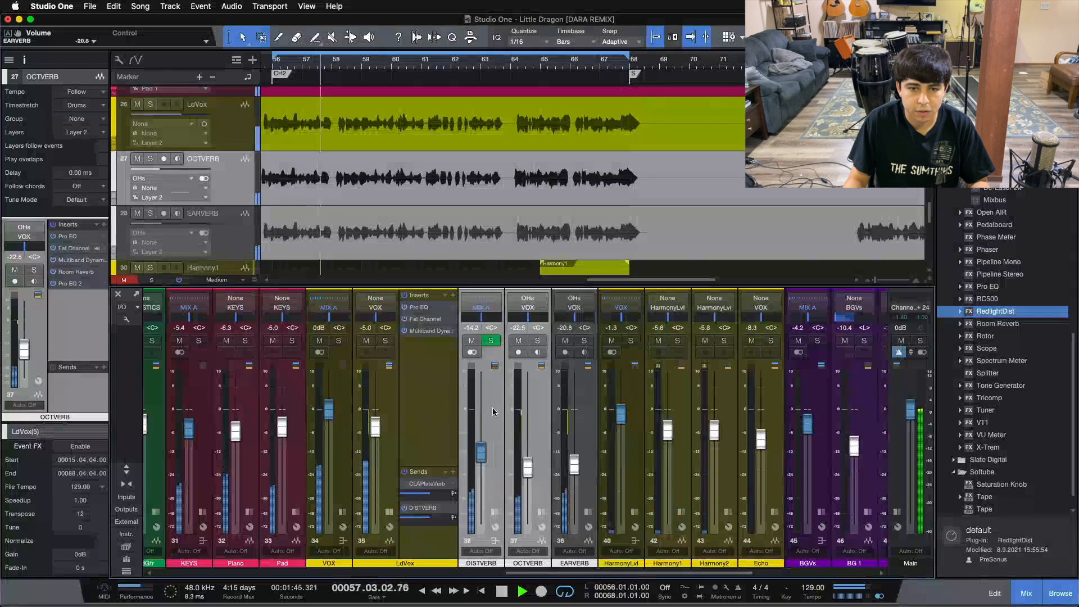
click(472, 342)
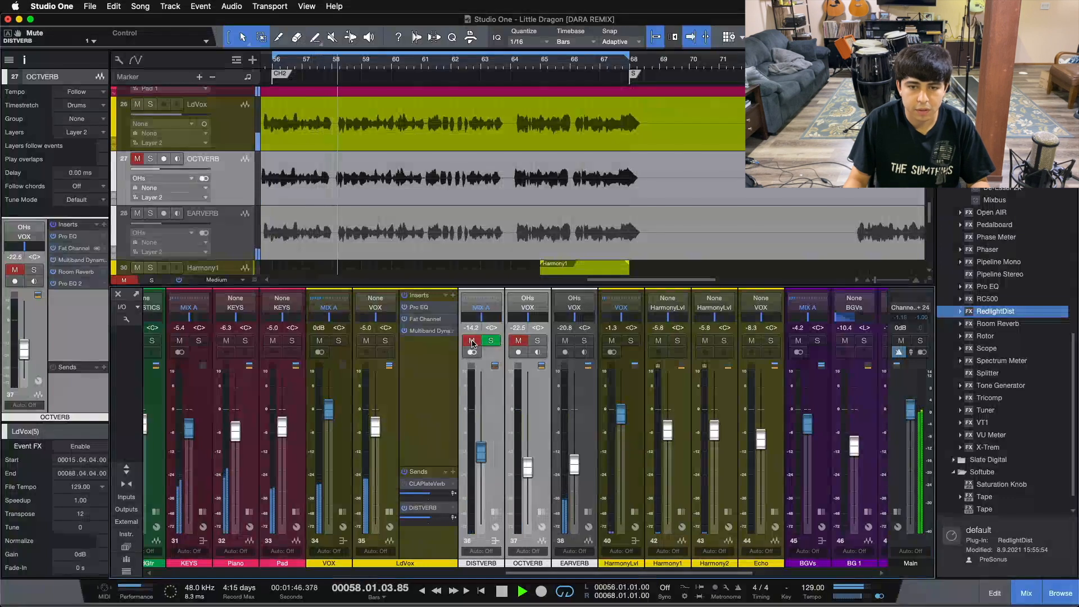
click(566, 342)
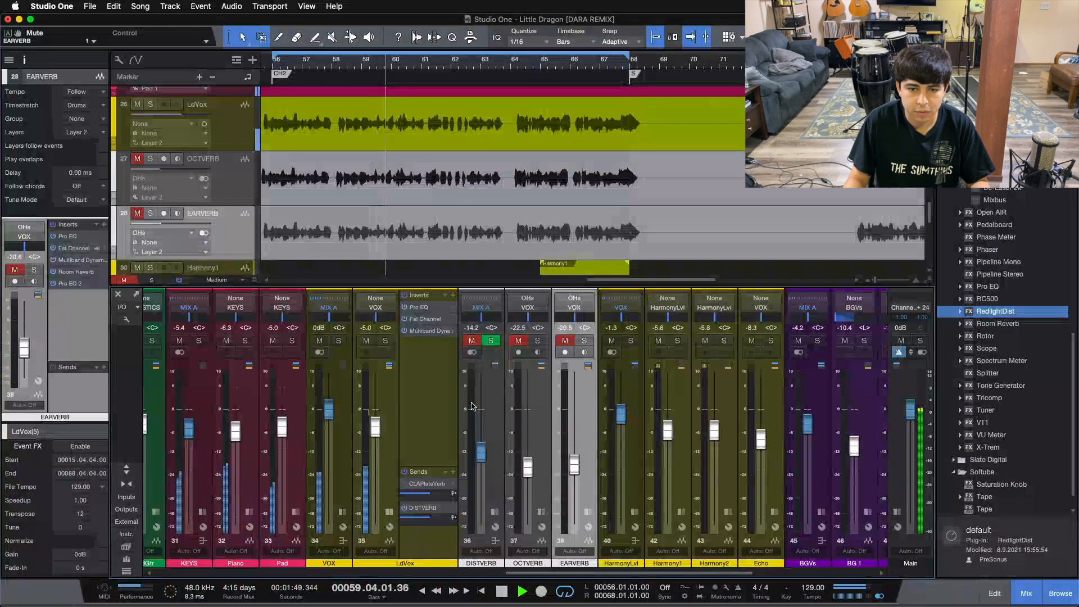
shift+click(488, 403)
click(473, 343)
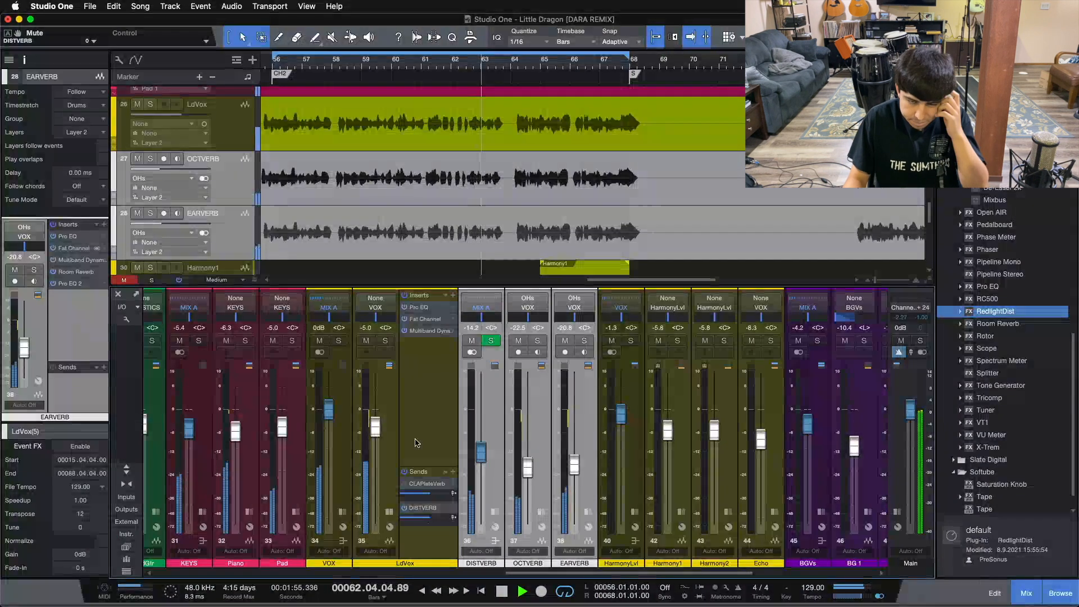
click(472, 341)
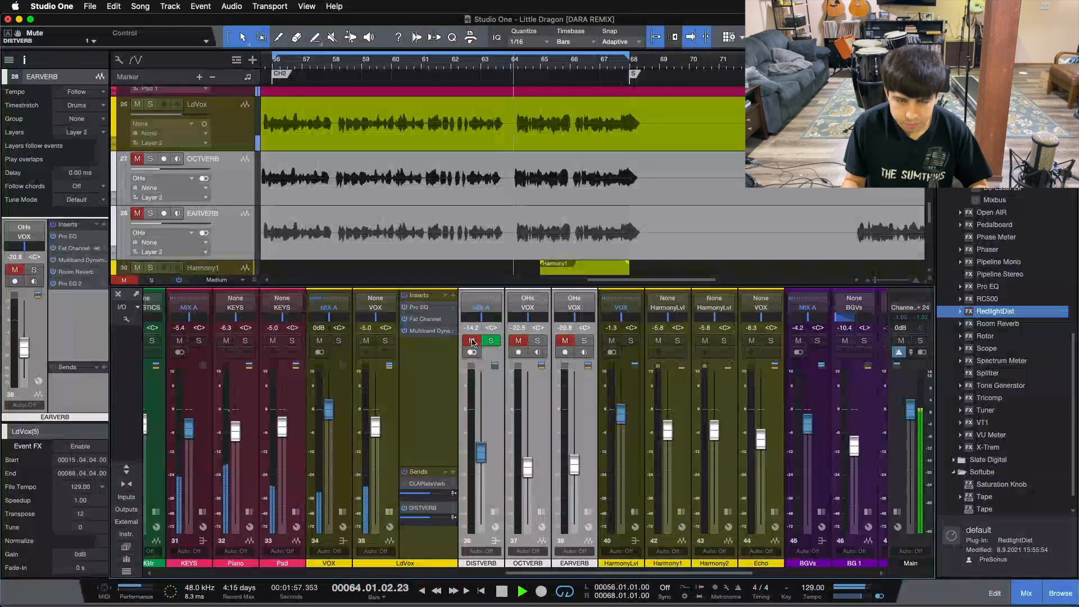
click(472, 341)
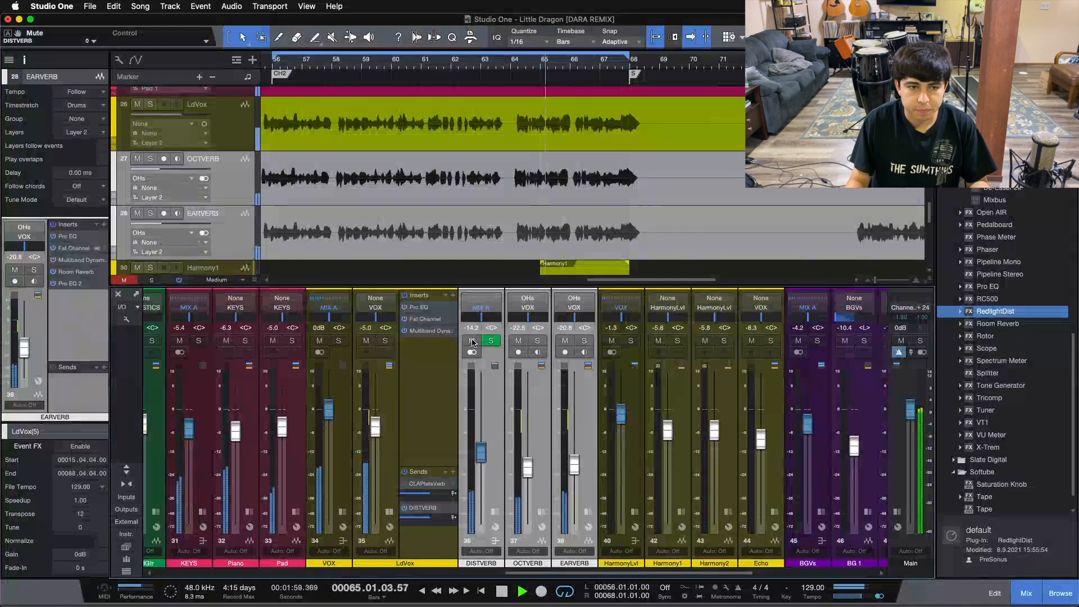
Lower the three selected faders together to about -15.0, -23.3 and -21.7 dB, compare them muted and unmuted, and stop playback
drag(481, 460, 481, 462)
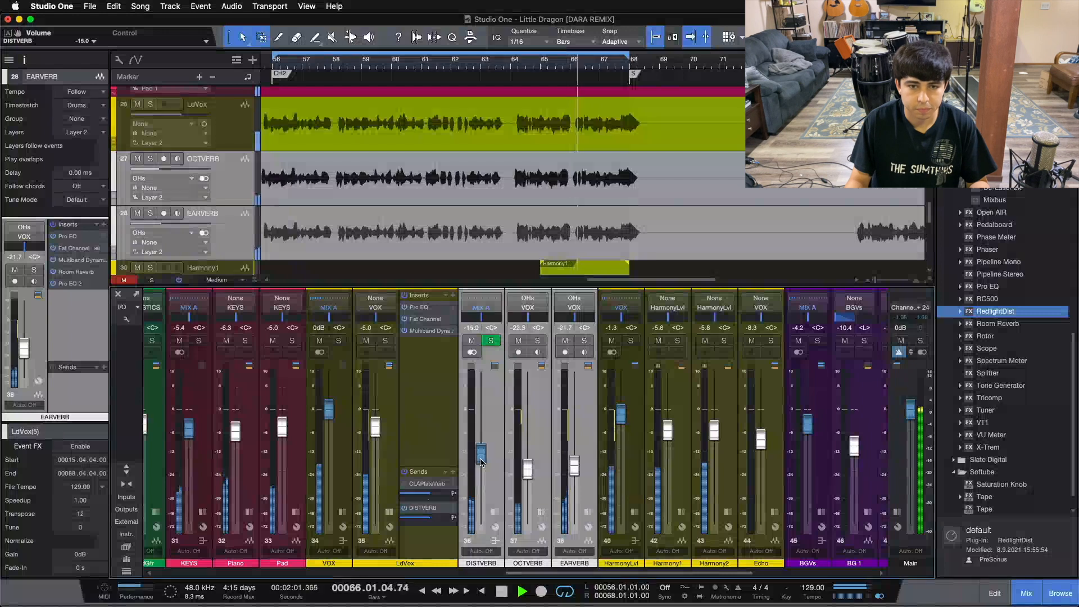
click(473, 341)
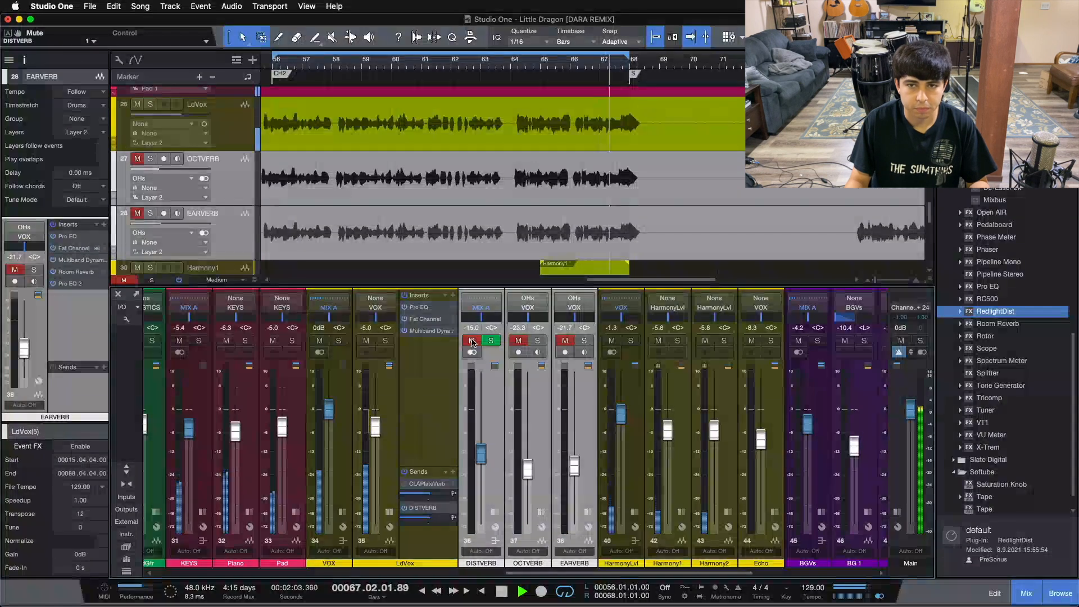
click(472, 341)
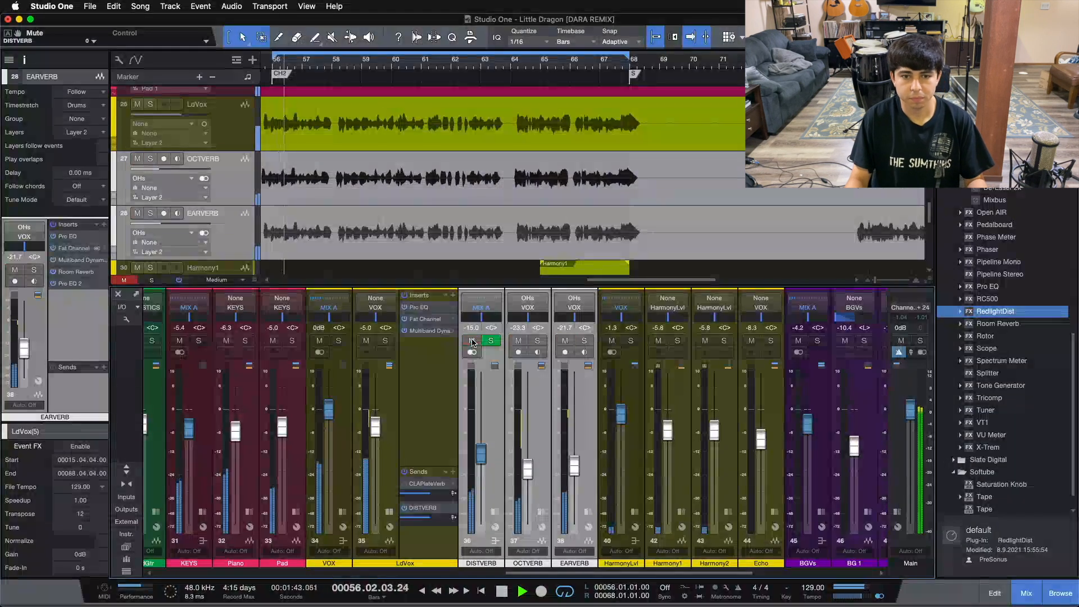
click(495, 426)
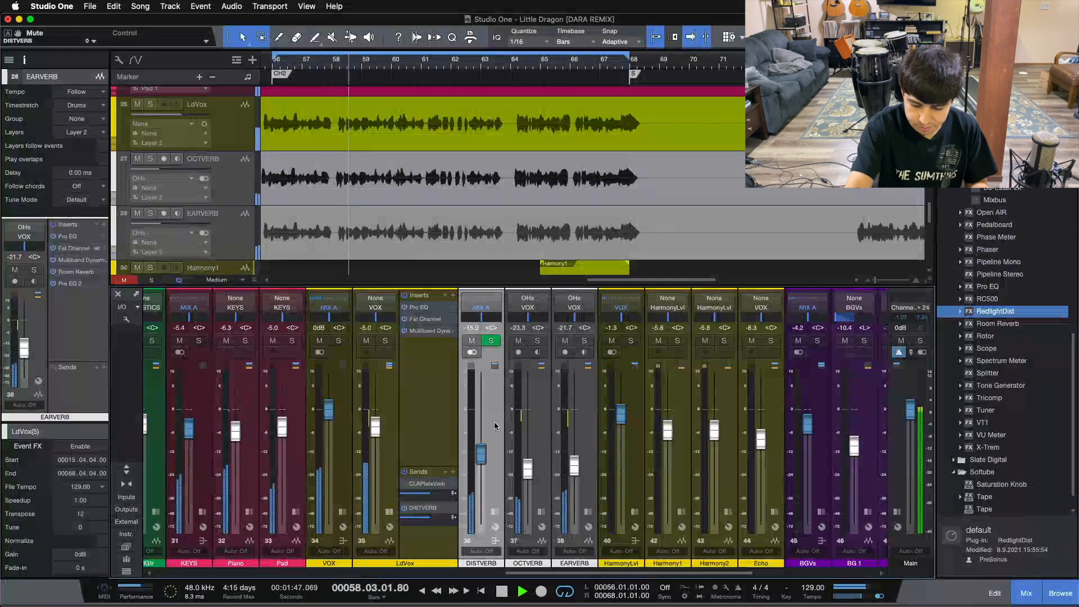
key(space)
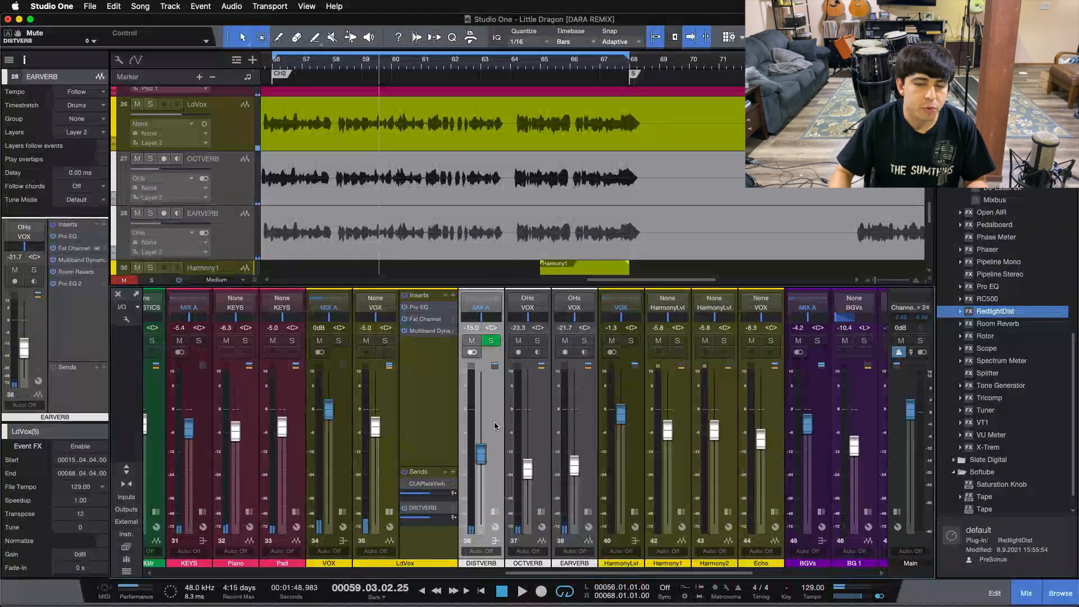
Expand the DISTVERB, OCTVERB and EARVERB channels to review their insert chains side by side
click(494, 512)
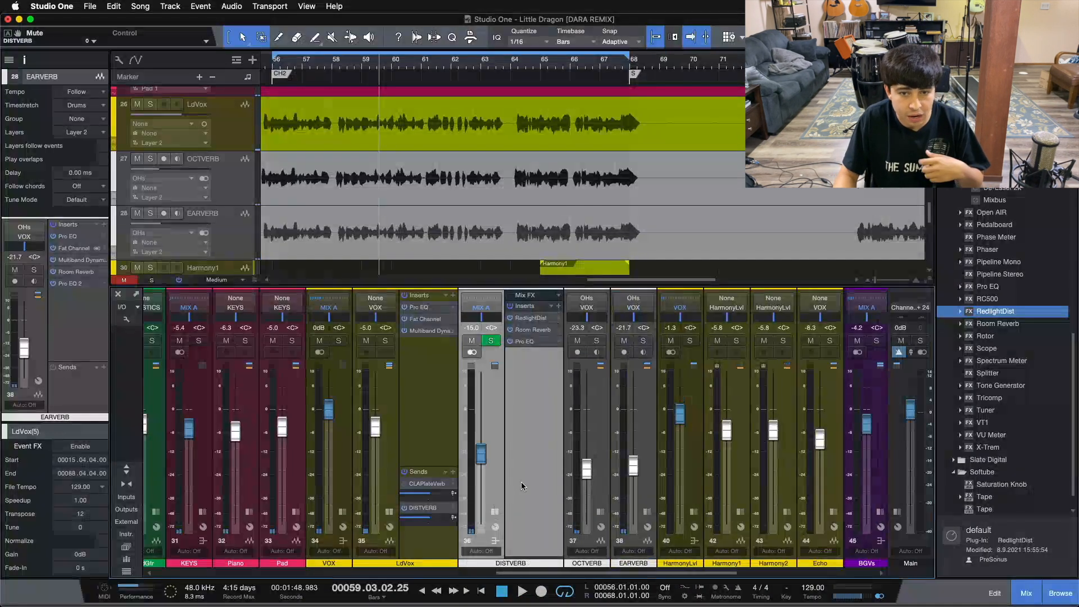
click(600, 512)
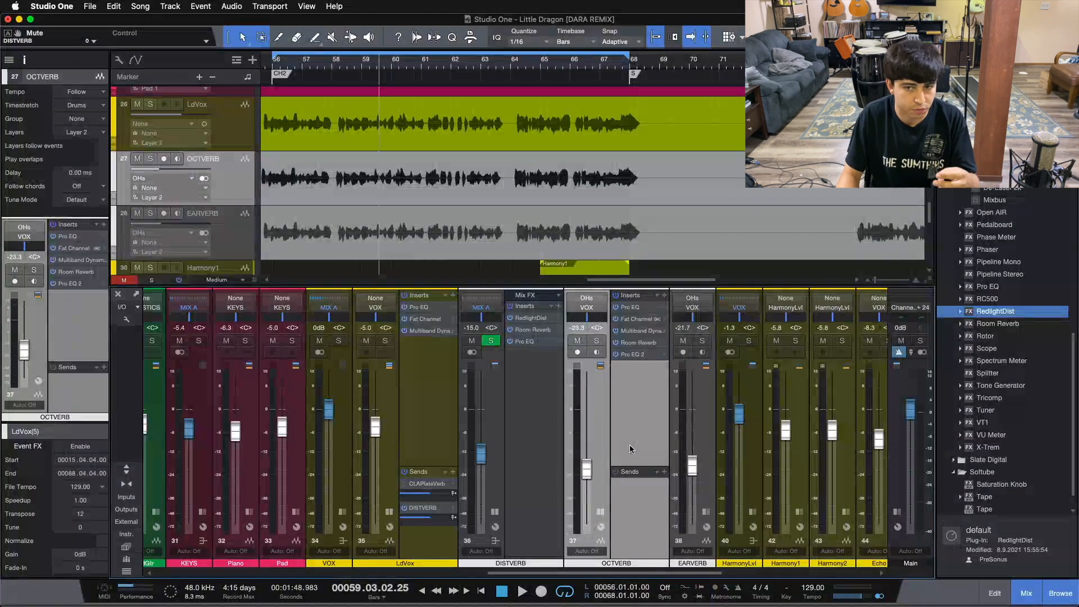
click(706, 511)
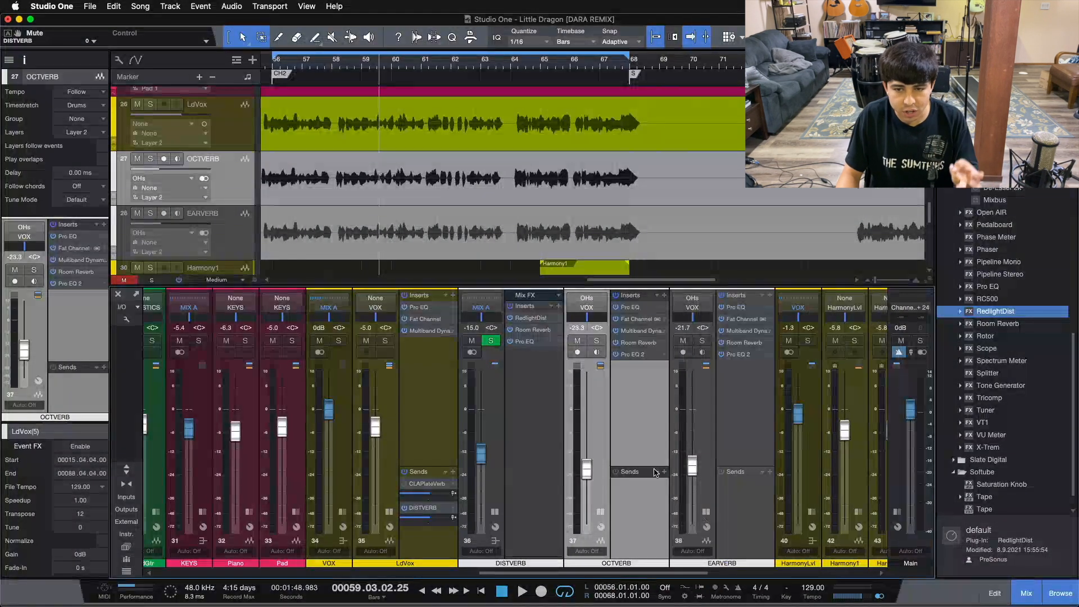